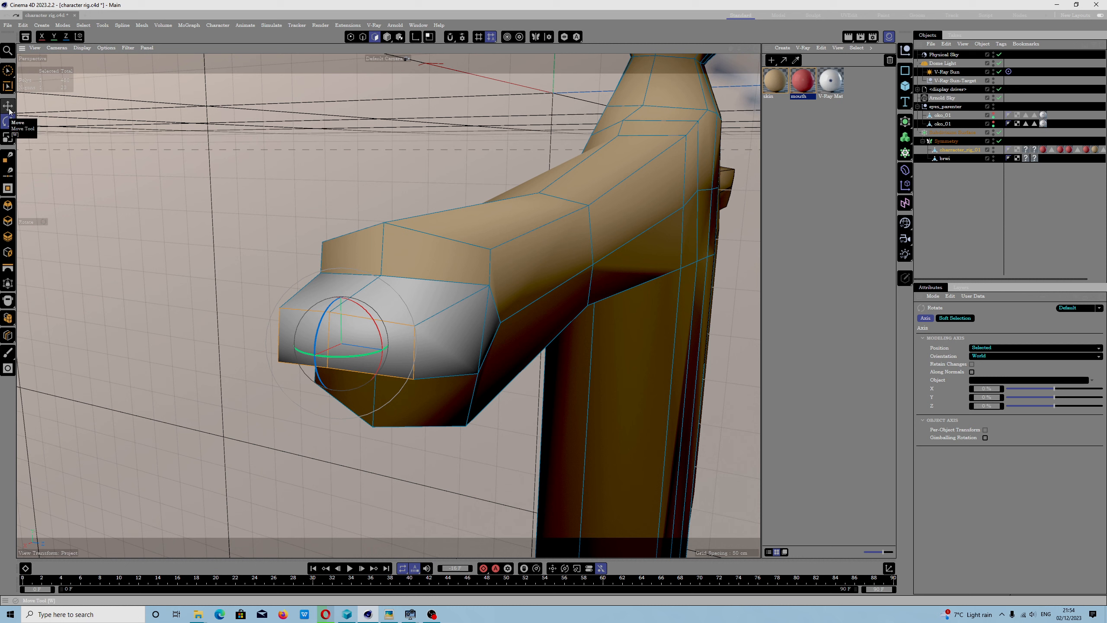
# - Activate the Scale tool for the selected hand polygons and bring the whole upper body into view
pyautogui.click(9, 106)
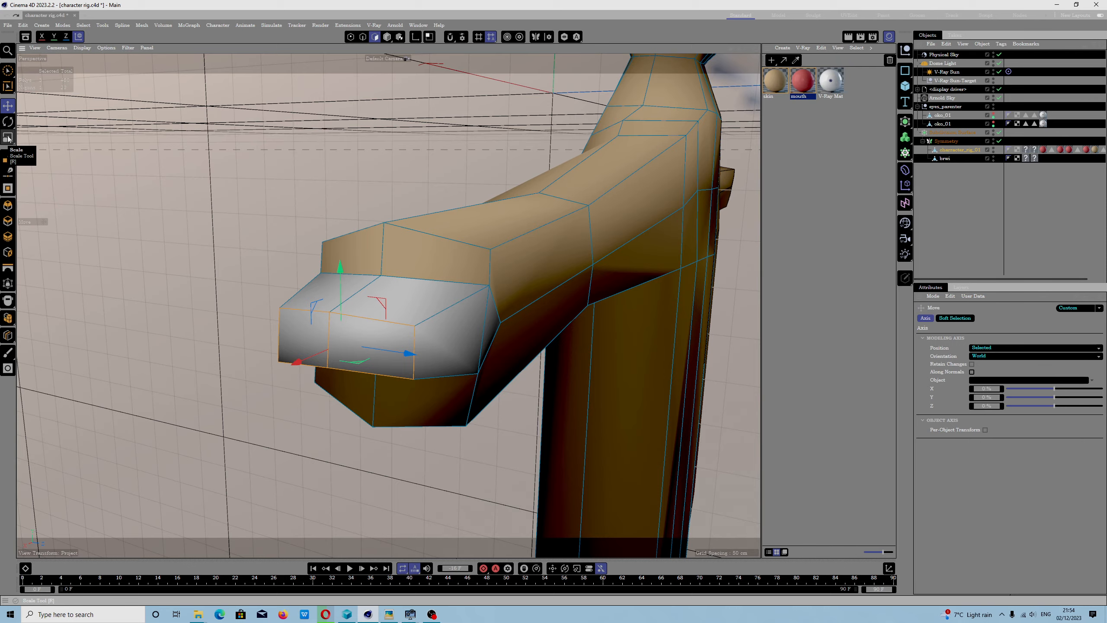
pyautogui.click(9, 139)
pyautogui.keyDown('alt'); pyautogui.moveTo(285, 268); pyautogui.dragTo(556, 275); pyautogui.keyUp('alt')
pyautogui.keyDown('alt'); pyautogui.moveTo(556, 276); pyautogui.dragTo(350, 377, button='middle'); pyautogui.keyUp('alt')
pyautogui.scroll(-4, 354, 378)
pyautogui.keyDown('alt'); pyautogui.moveTo(429, 366); pyautogui.dragTo(360, 377); pyautogui.keyUp('alt')
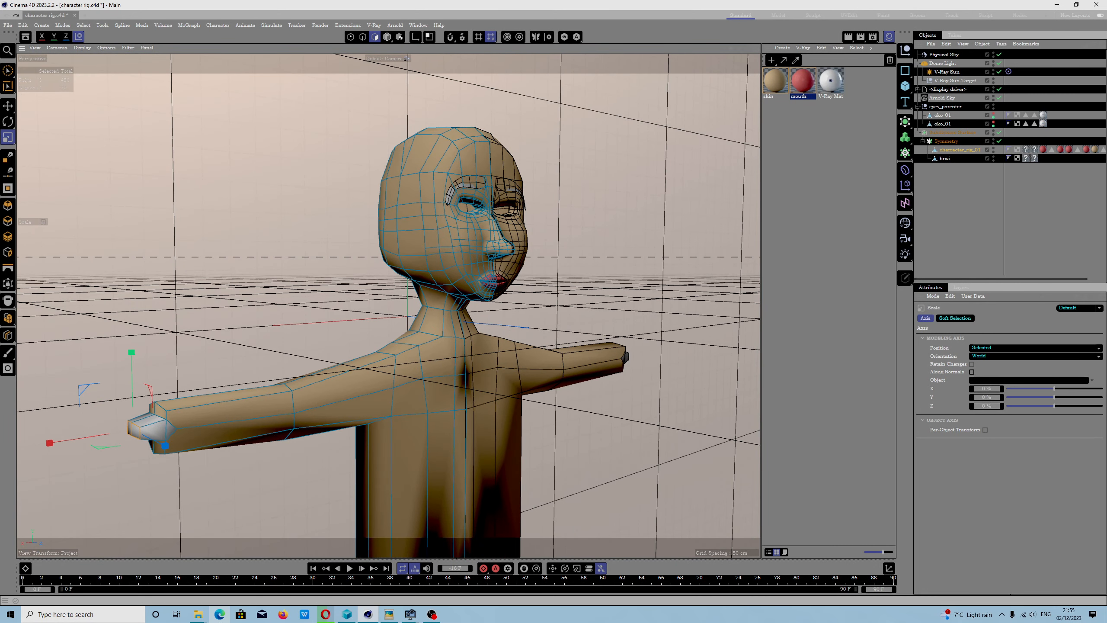
# - Switch to the File Explorer window with the Cinema 4D shortcuts folder and go up to the user's home folder
pyautogui.moveTo(201, 617)
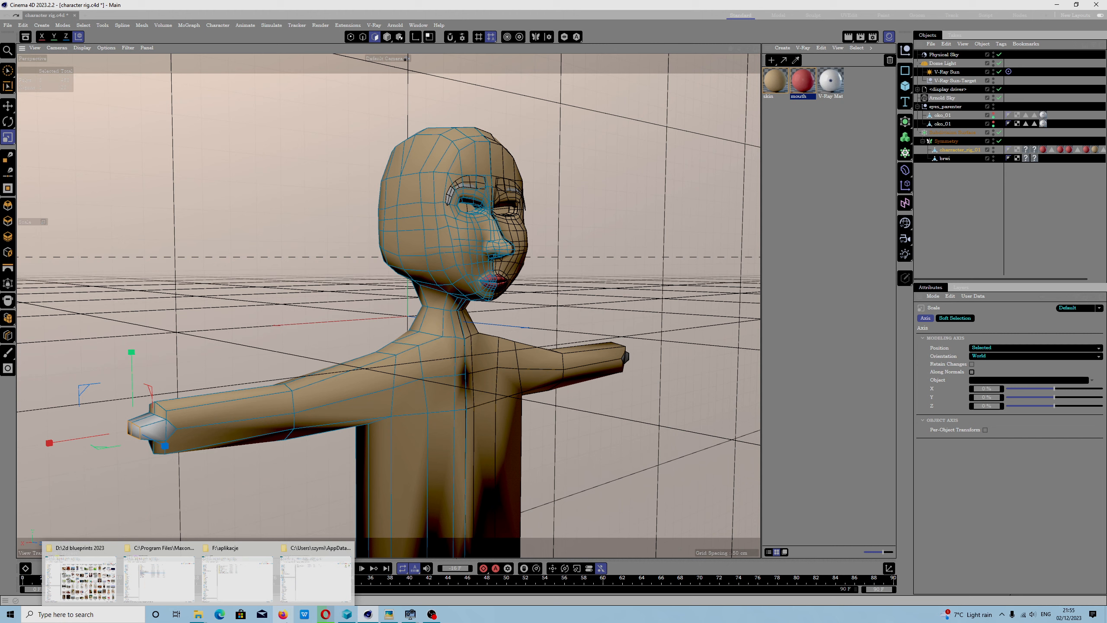
pyautogui.click(317, 576)
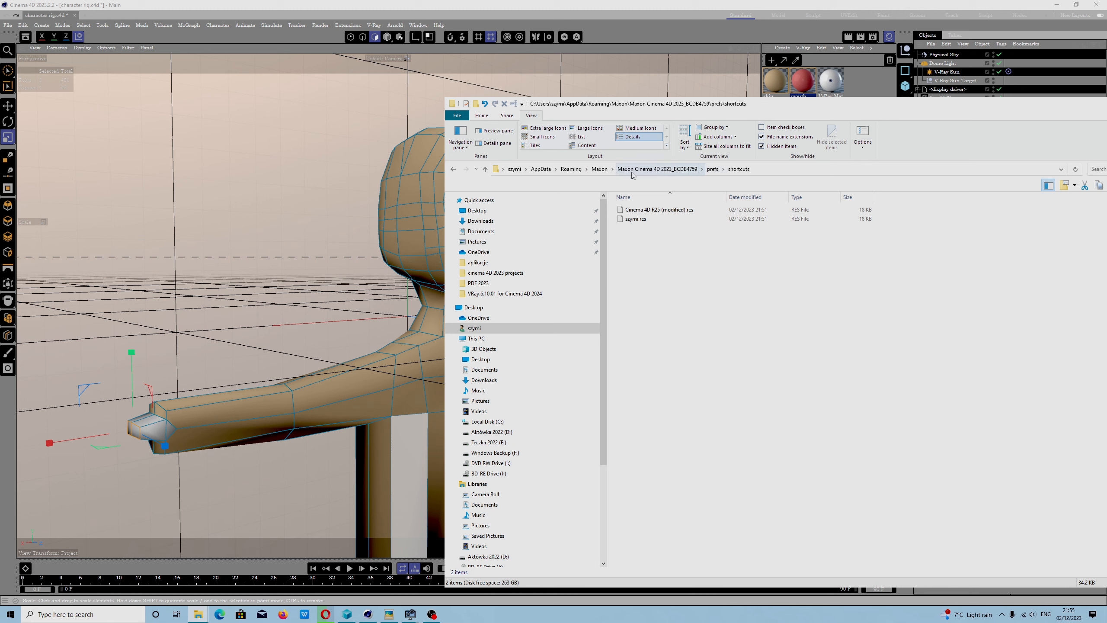
pyautogui.click(543, 170)
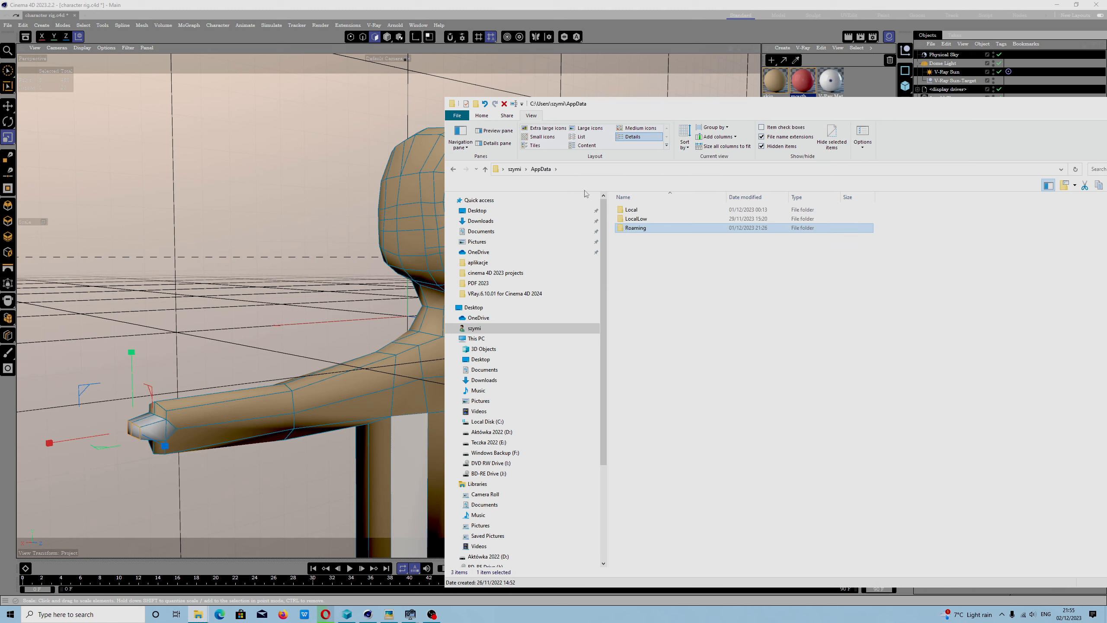
pyautogui.click(514, 169)
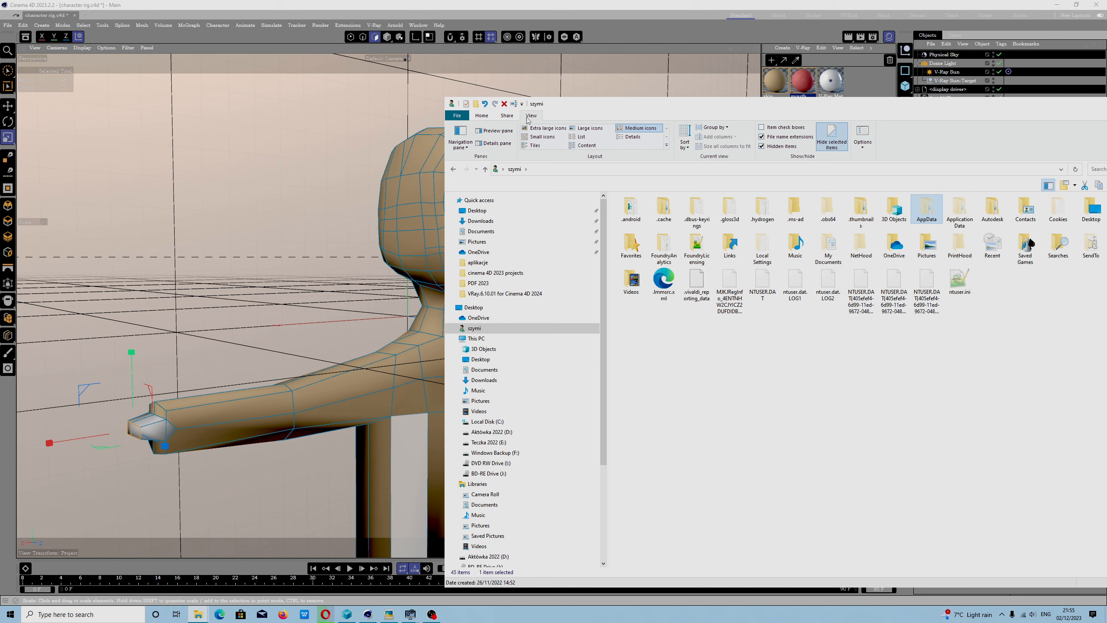
# - Check the hidden files and folders setting in the advanced view settings of Folder Options
pyautogui.click(861, 133)
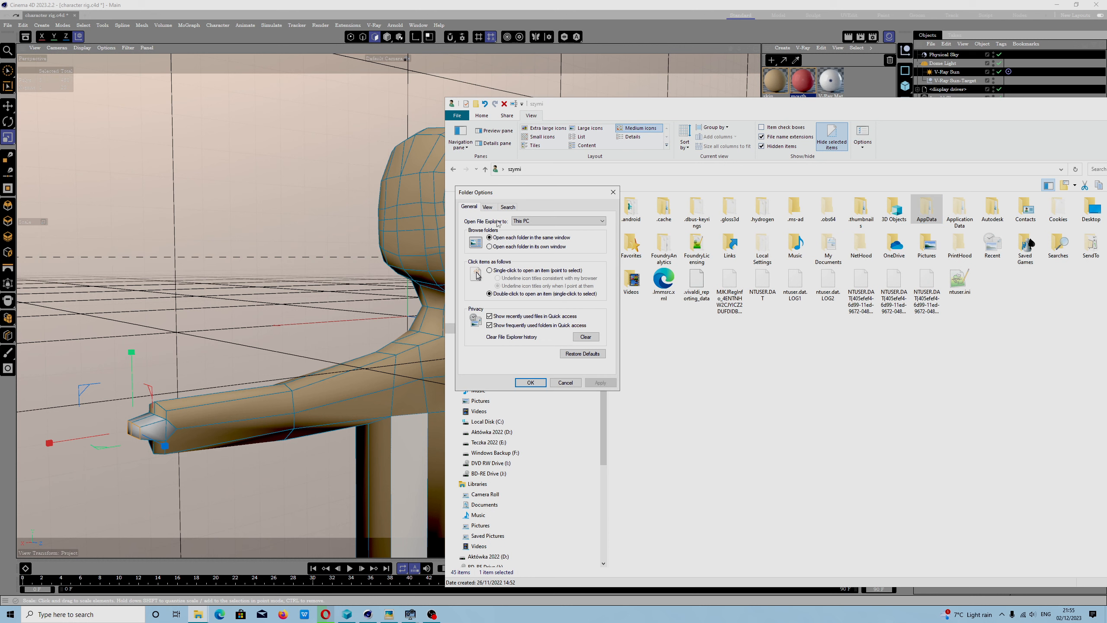
pyautogui.click(488, 207)
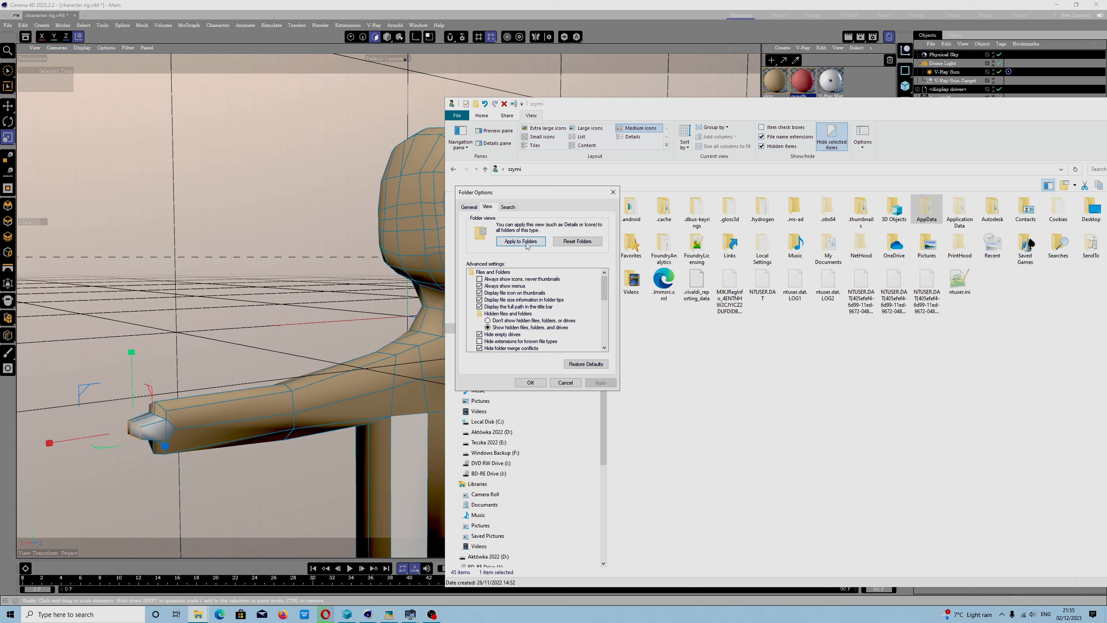
pyautogui.click(530, 382)
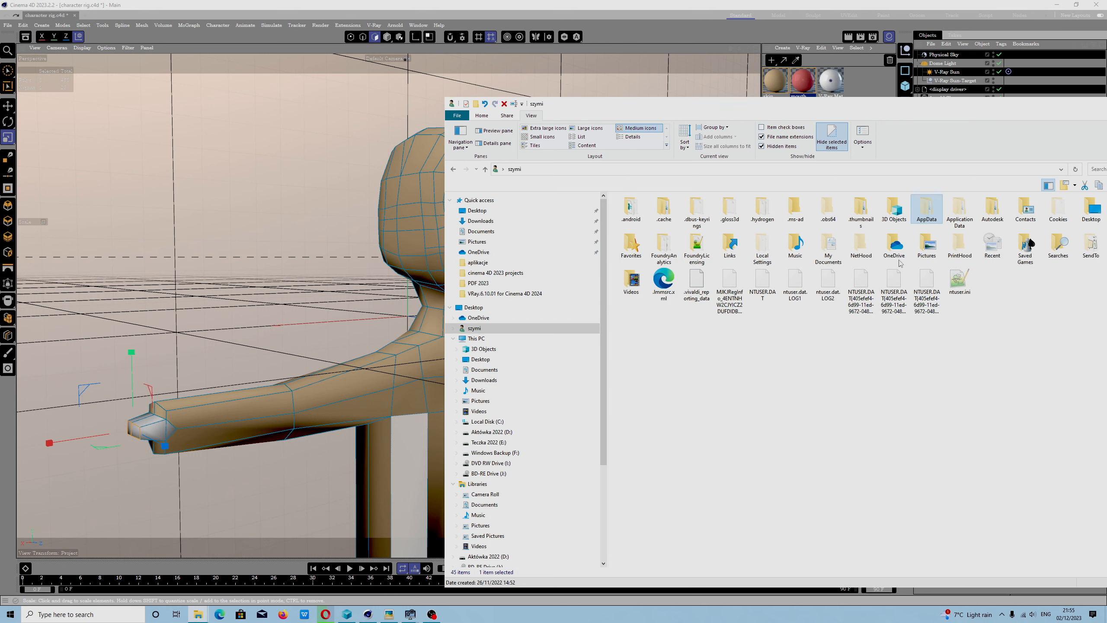
# - Examine the attributes in the AppData folder's properties
pyautogui.rightClick(925, 210)
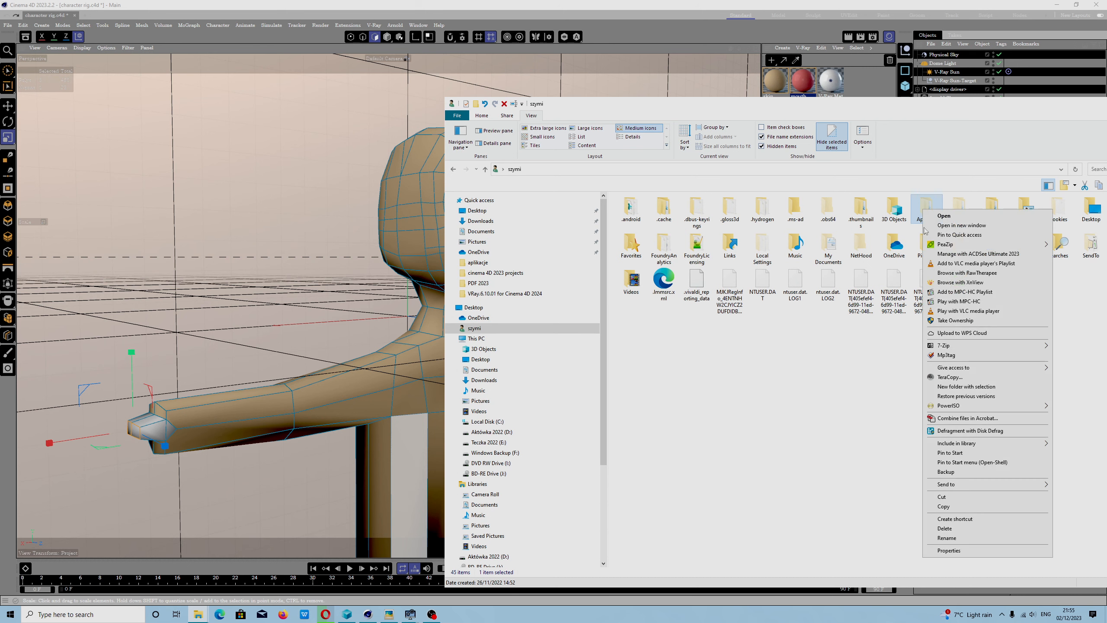
pyautogui.click(944, 551)
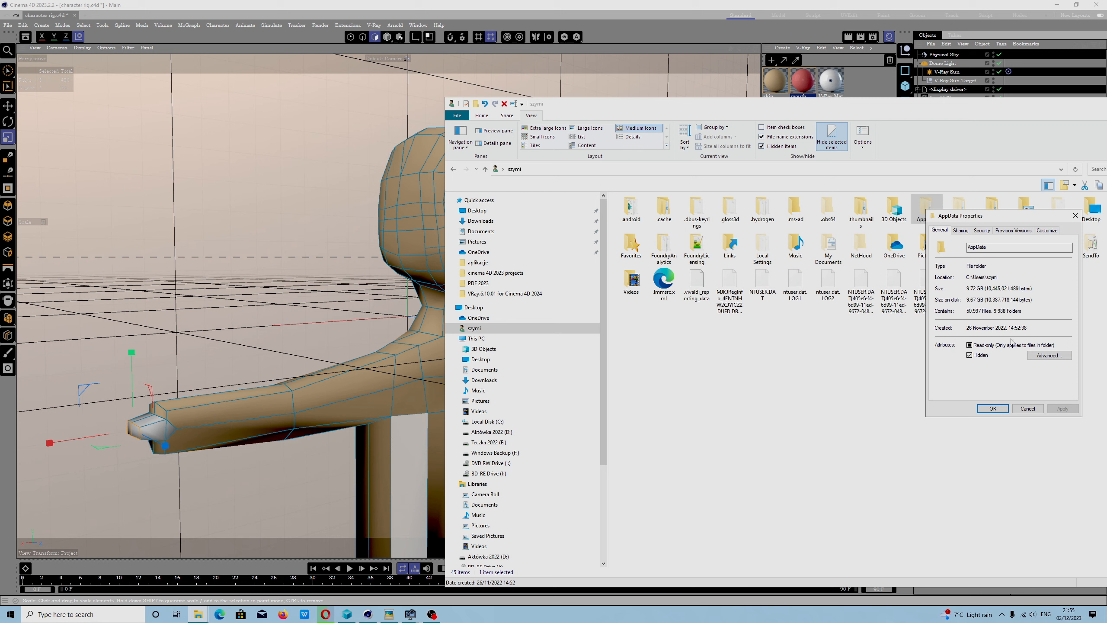
pyautogui.click(1028, 408)
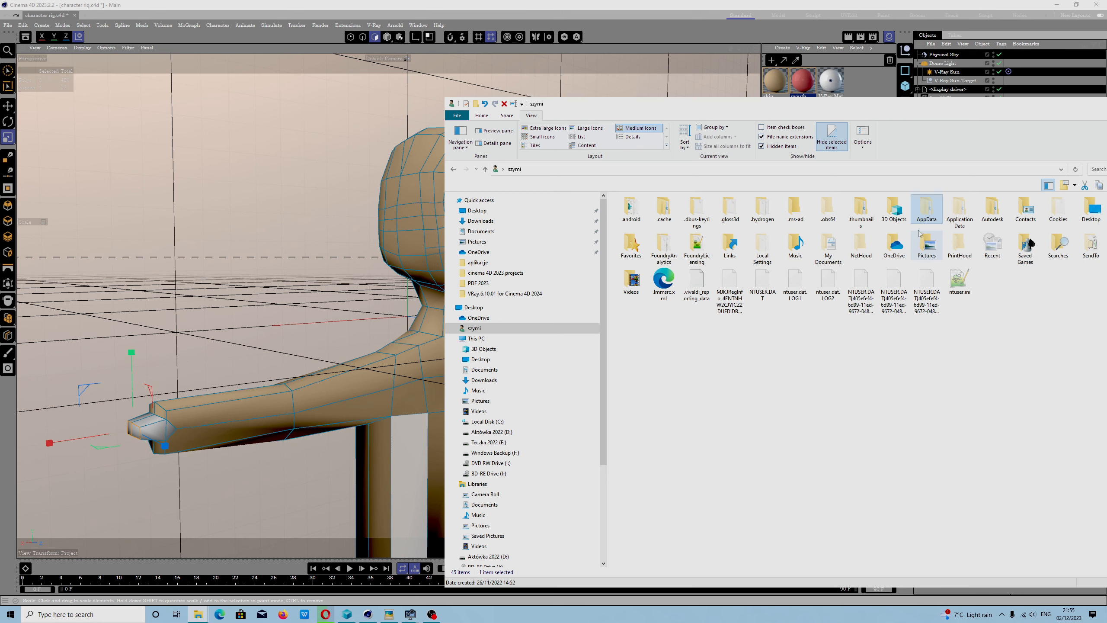
# - Enter the AppData folder, look into Local and go back to open Roaming instead
pyautogui.doubleClick(927, 210)
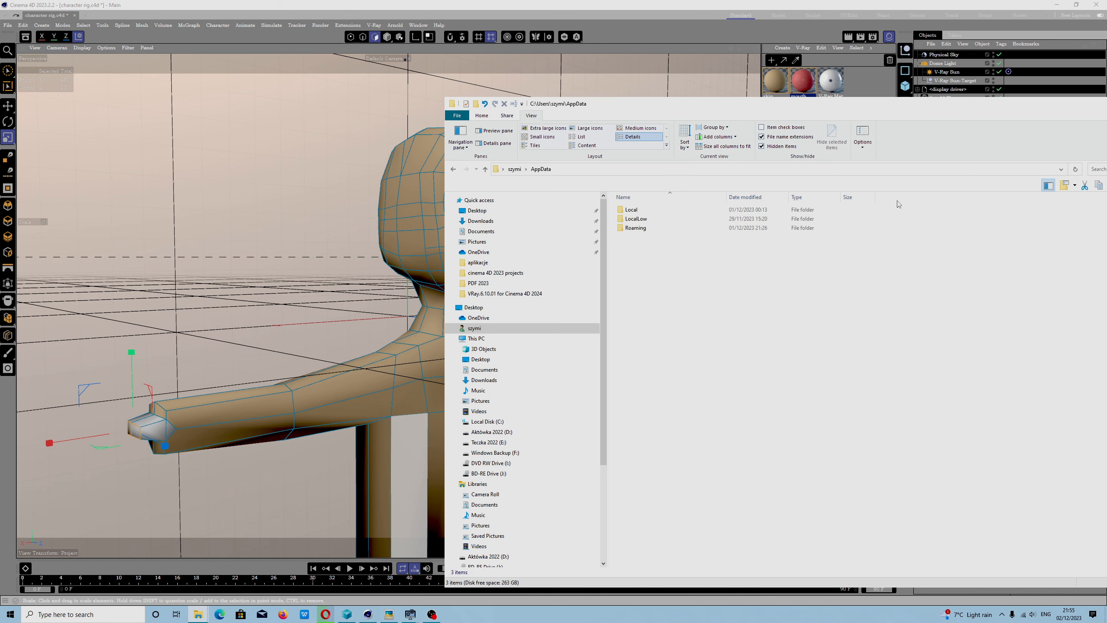
pyautogui.doubleClick(634, 210)
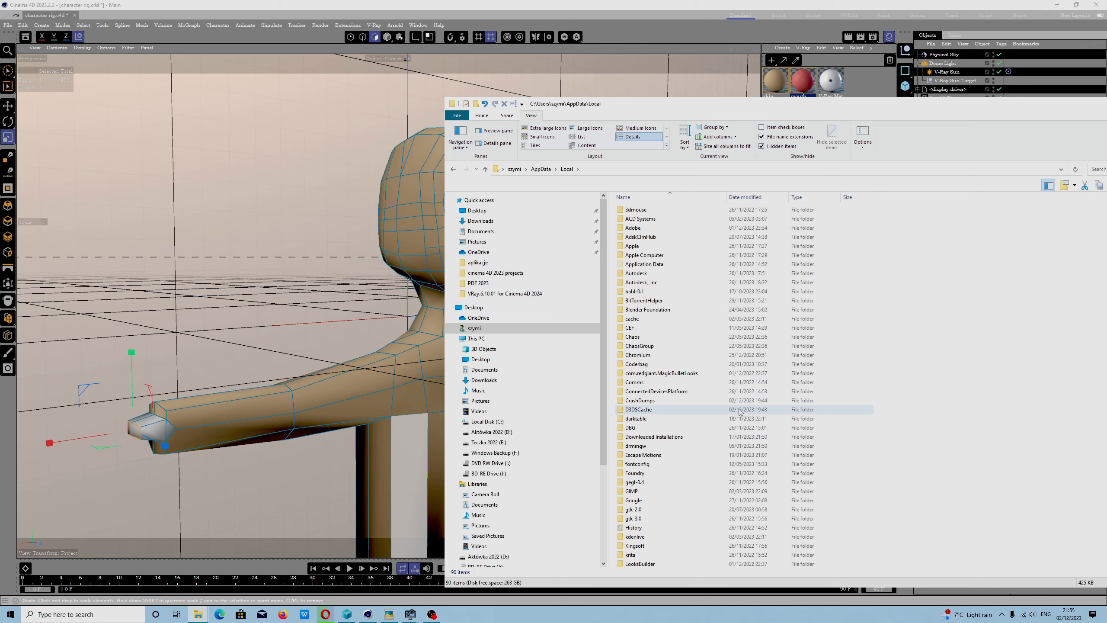
pyautogui.click(454, 169)
pyautogui.doubleClick(639, 228)
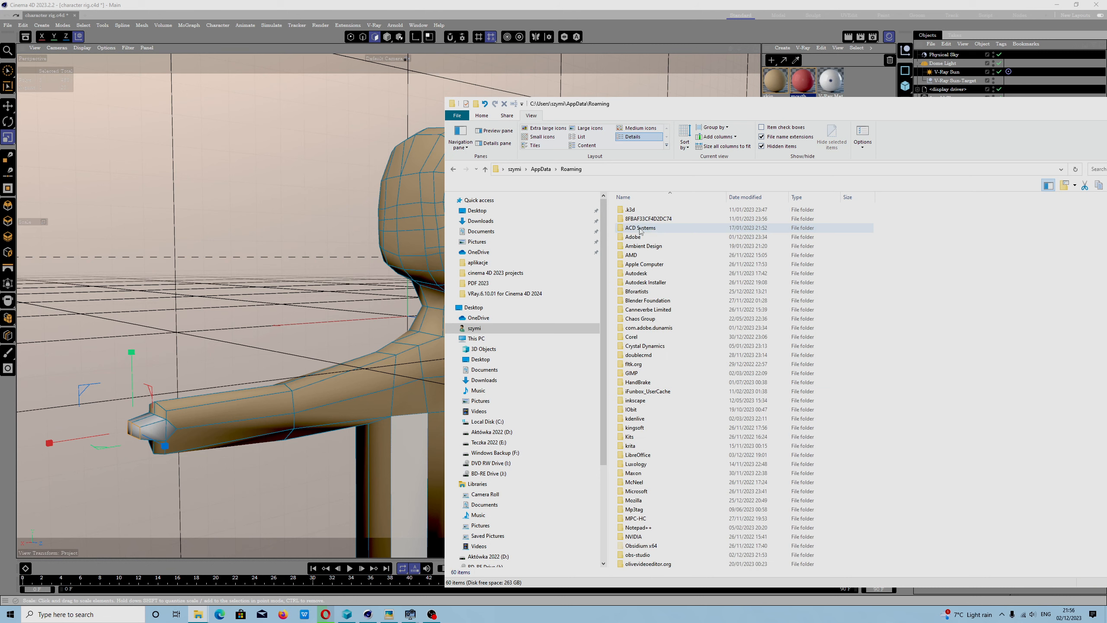
# - Go from Roaming through Maxon, Maxon Cinema 4D 2023_BCDB4759 and prefs into the shortcuts folder
pyautogui.scroll(-5, 654, 392)
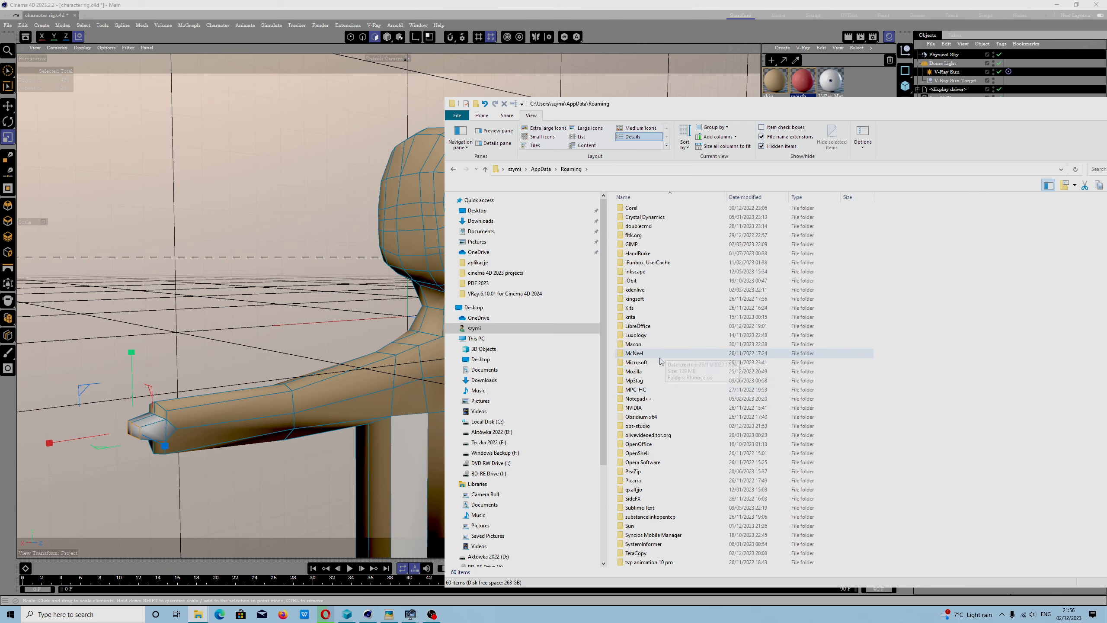
pyautogui.doubleClick(640, 345)
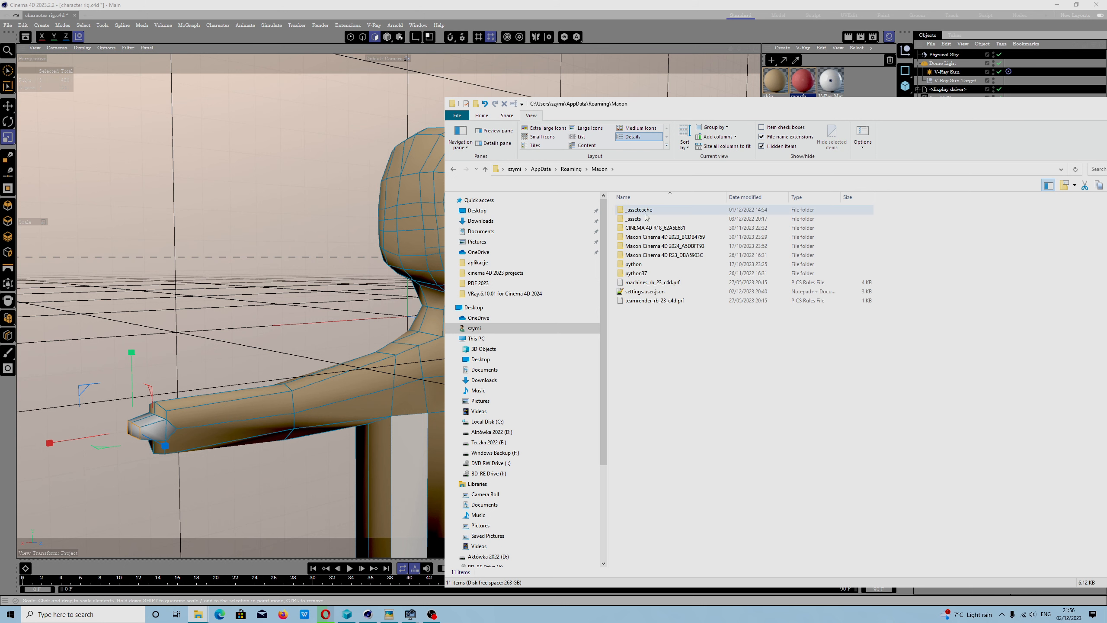
pyautogui.doubleClick(688, 238)
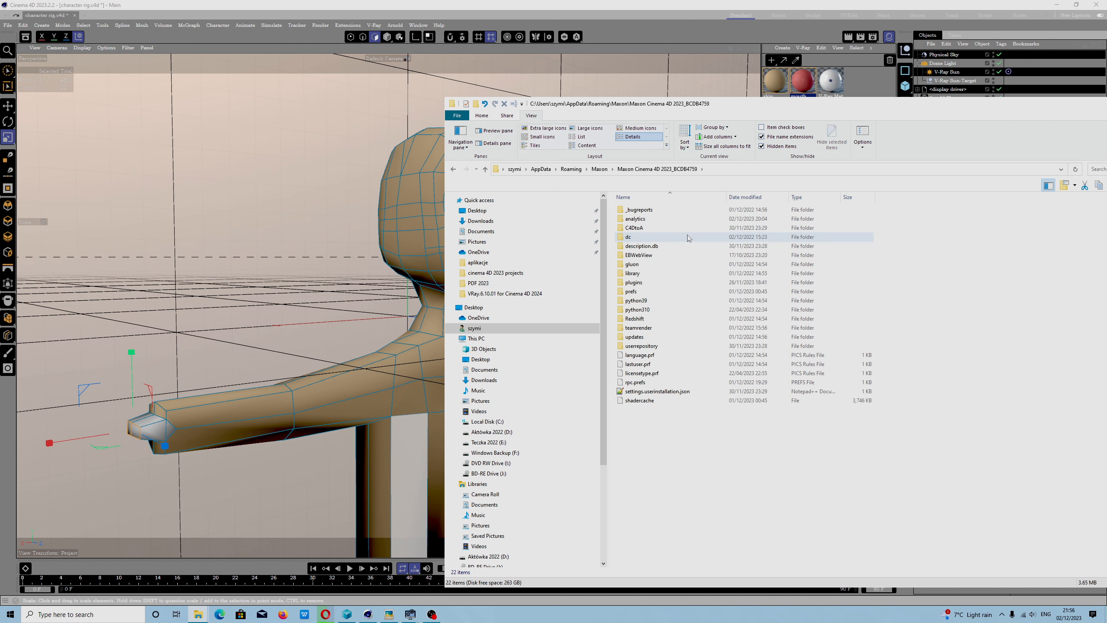
pyautogui.doubleClick(634, 292)
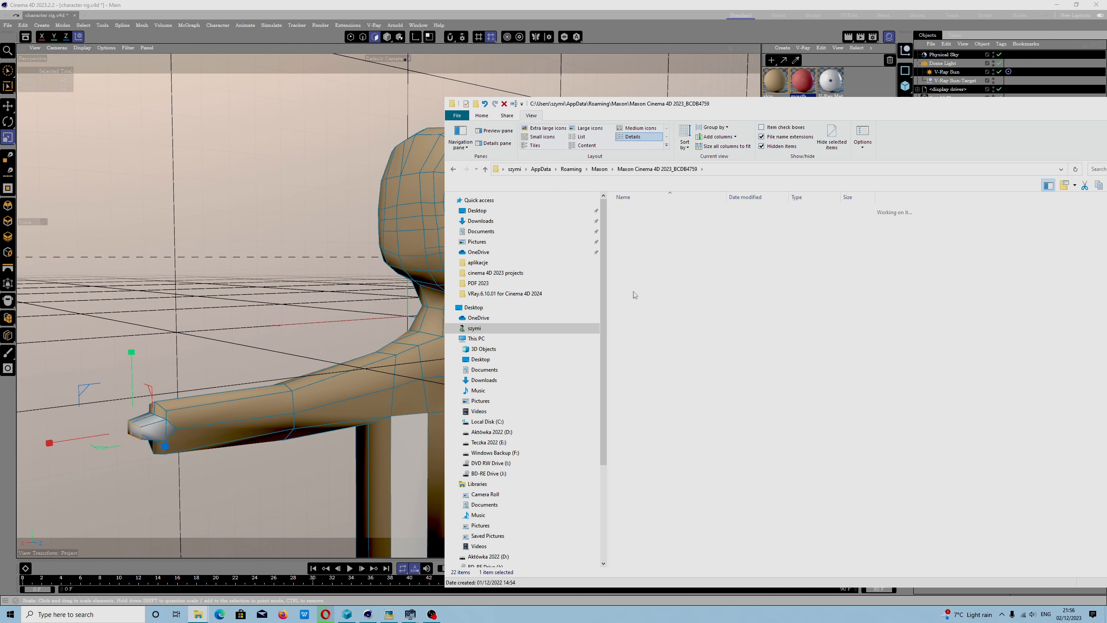
pyautogui.doubleClick(644, 254)
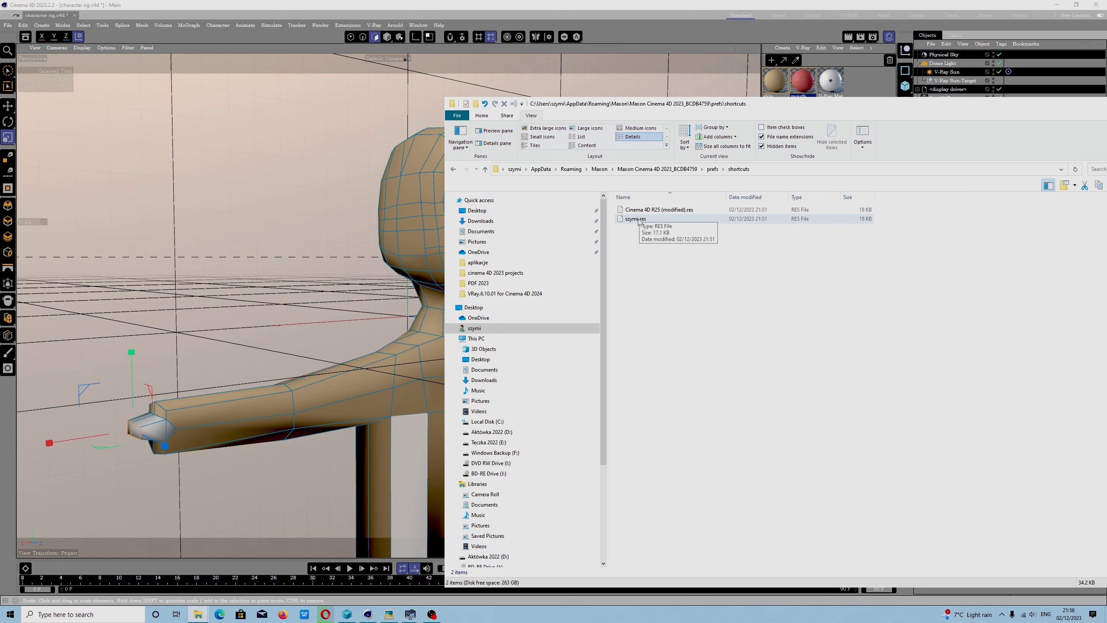
# - Examine the properties of the custom shortcut file listed below Cinema 4D R25 (modified).res, and return to Cinema 4D
pyautogui.rightClick(639, 219)
pyautogui.click(666, 463)
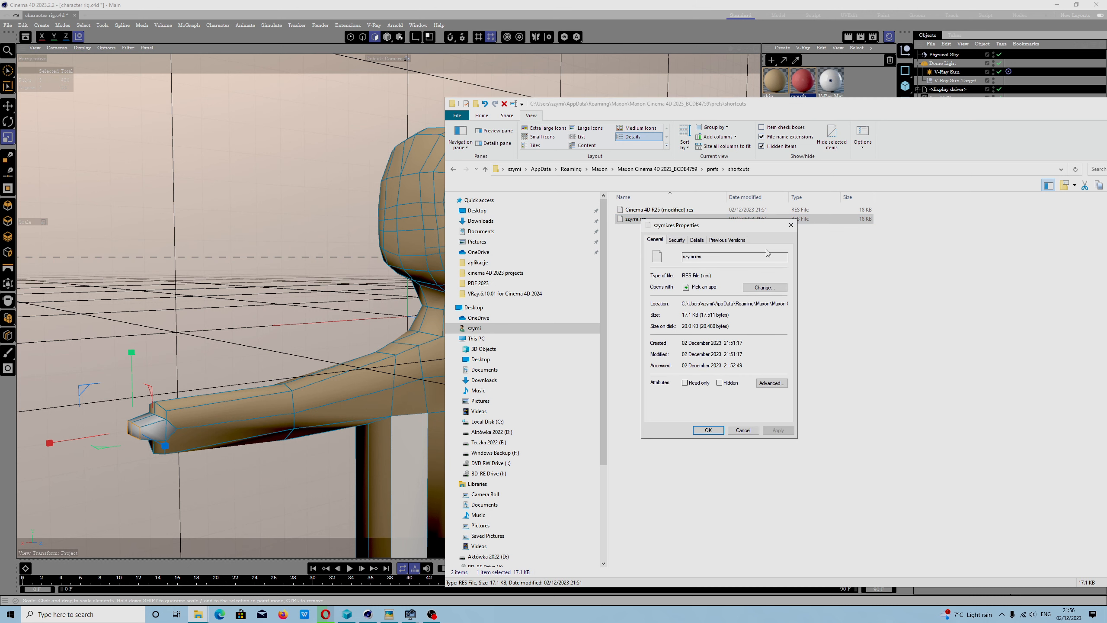
pyautogui.click(790, 225)
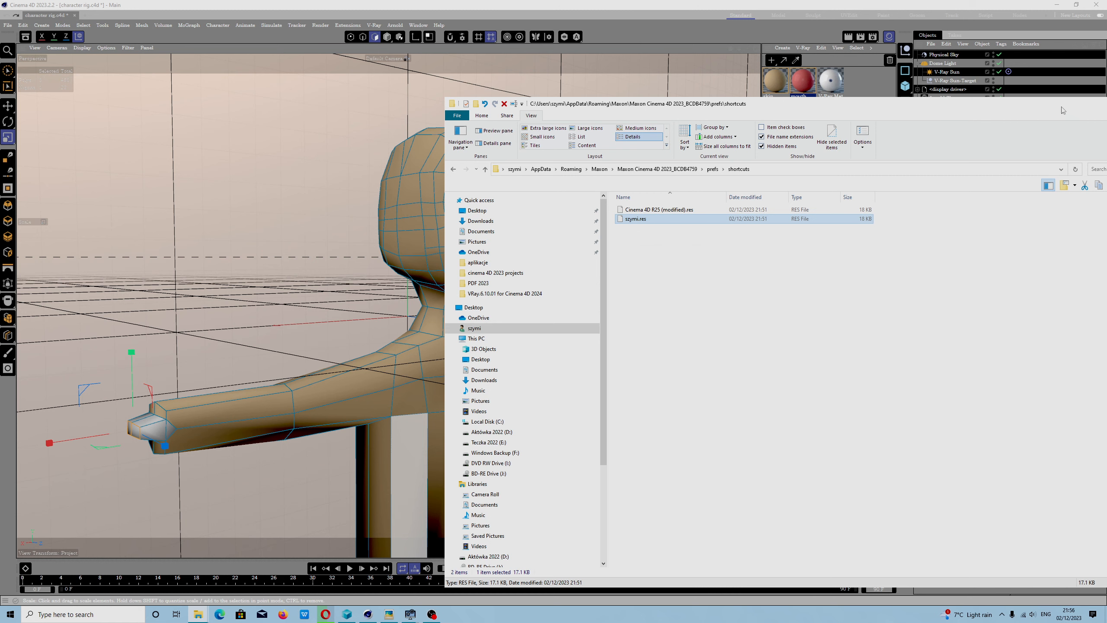
pyautogui.moveTo(1064, 104); pyautogui.dragTo(871, 119)
pyautogui.click(937, 120)
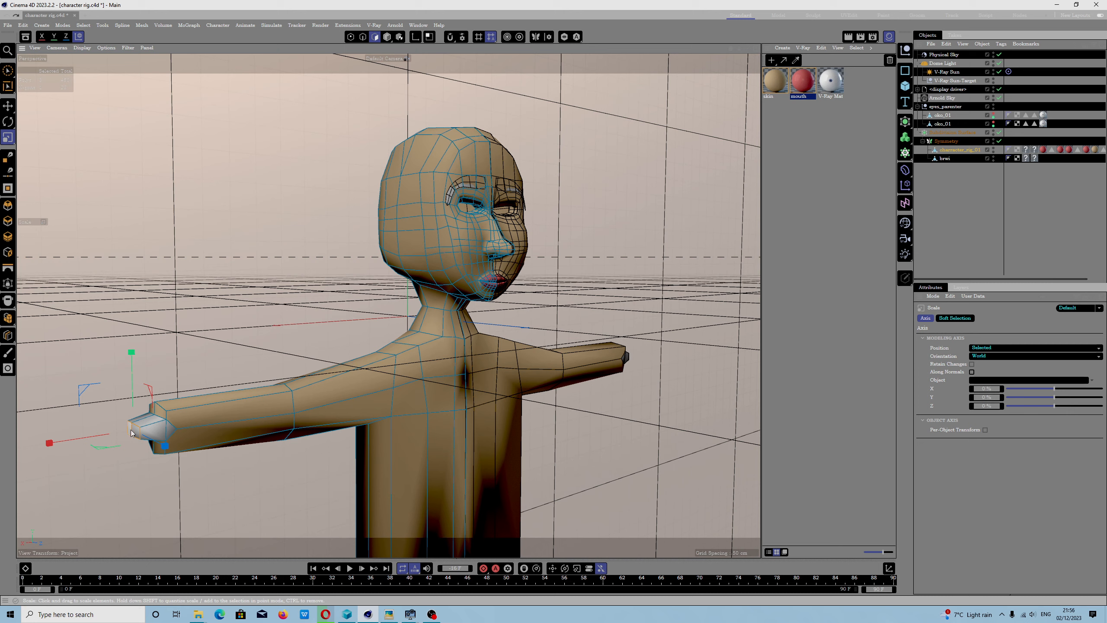
# - Frame the selected polygons at the end of the hand with the keyboard shortcut
pyautogui.press('s')
pyautogui.scroll(-5, 351, 344)
pyautogui.scroll(6, 318, 335)
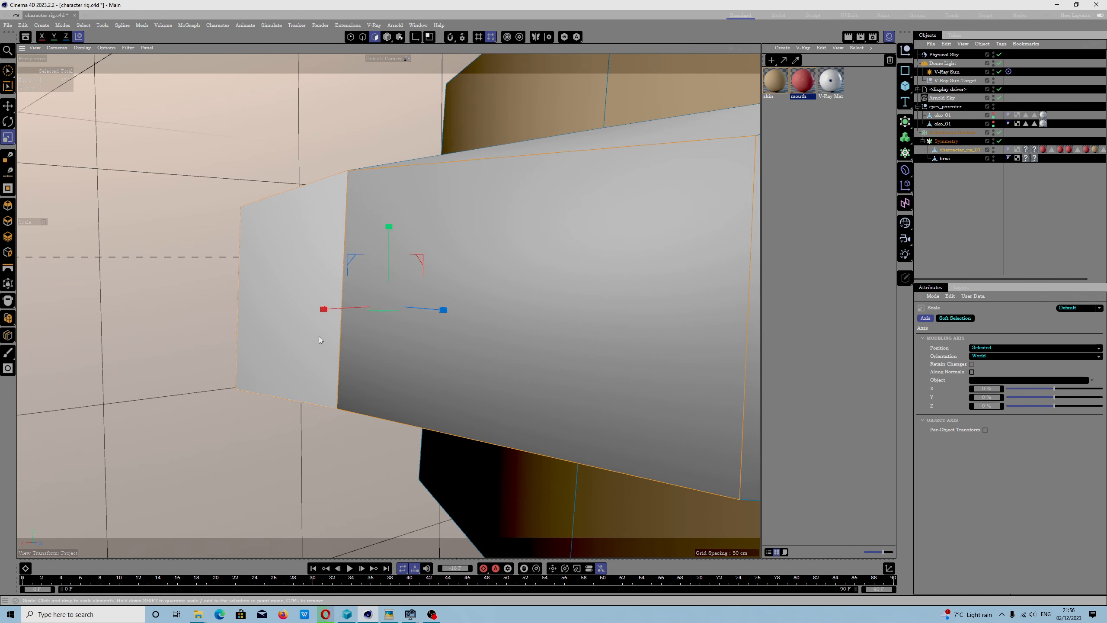
pyautogui.scroll(-5, 343, 346)
pyautogui.press('s')
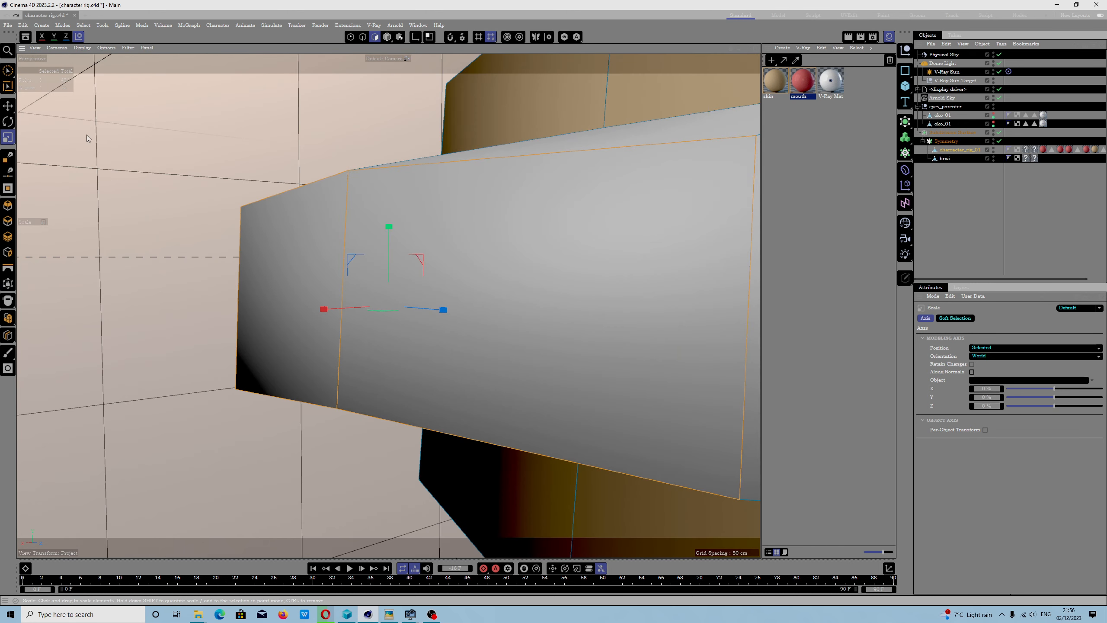
# - Find the Frame Selected Elements command among the viewport's view commands and run it on the selected hand polygons
pyautogui.click(66, 49)
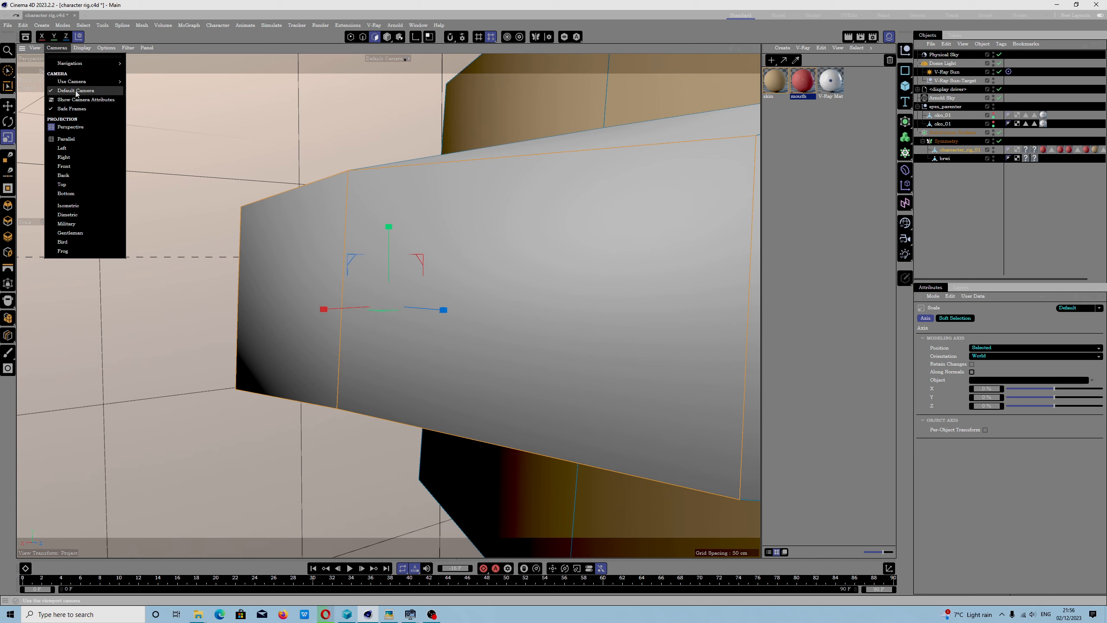
pyautogui.moveTo(77, 64)
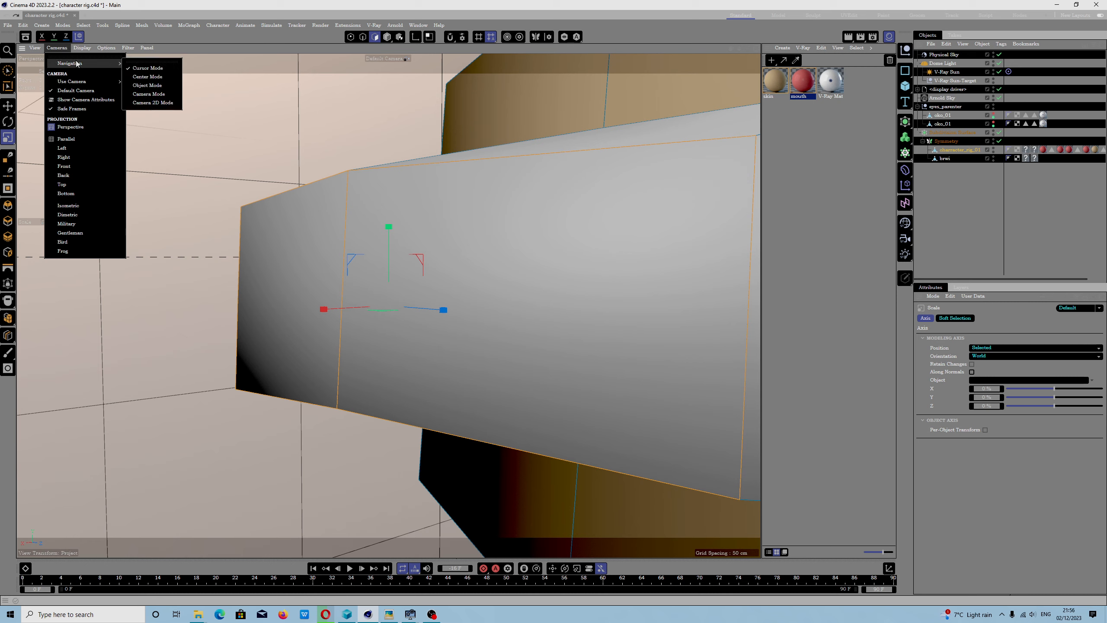
pyautogui.click(34, 49)
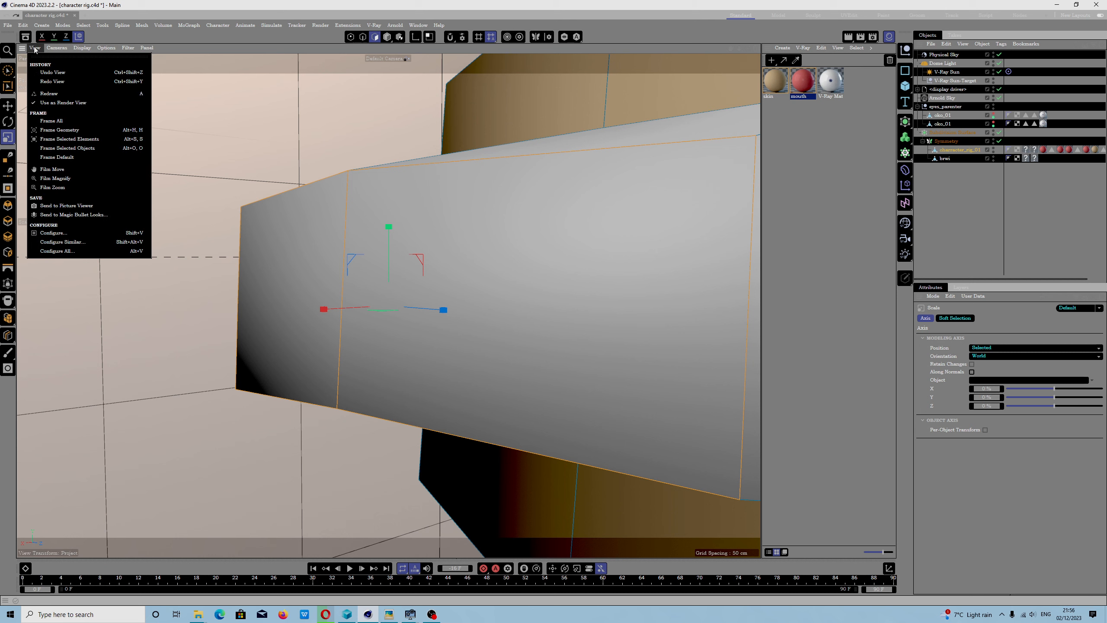
pyautogui.click(85, 140)
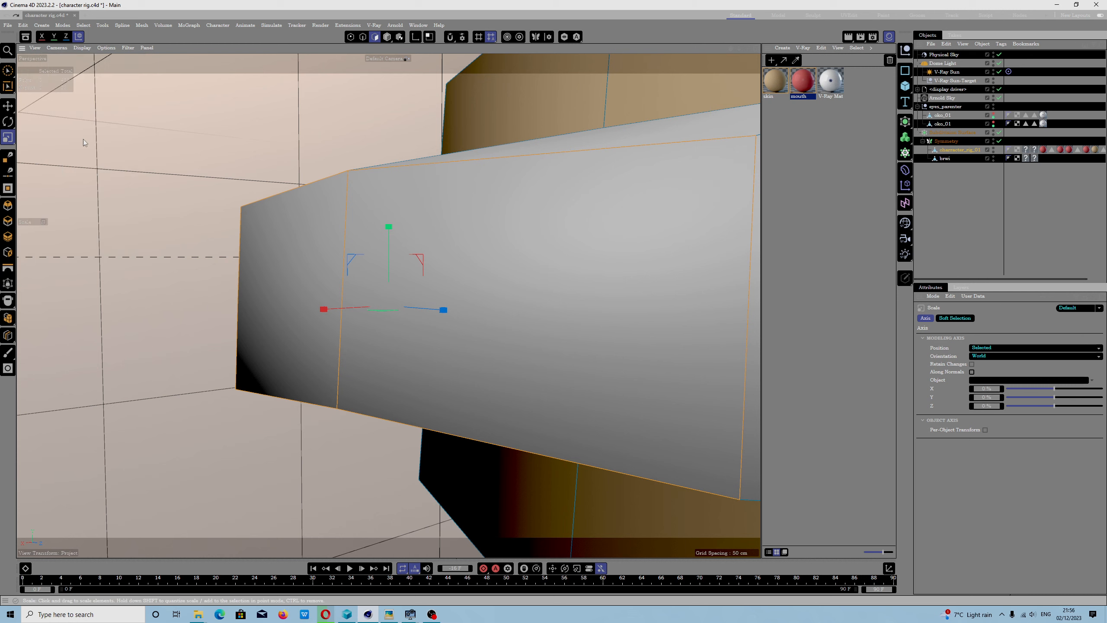
pyautogui.scroll(-5, 260, 305)
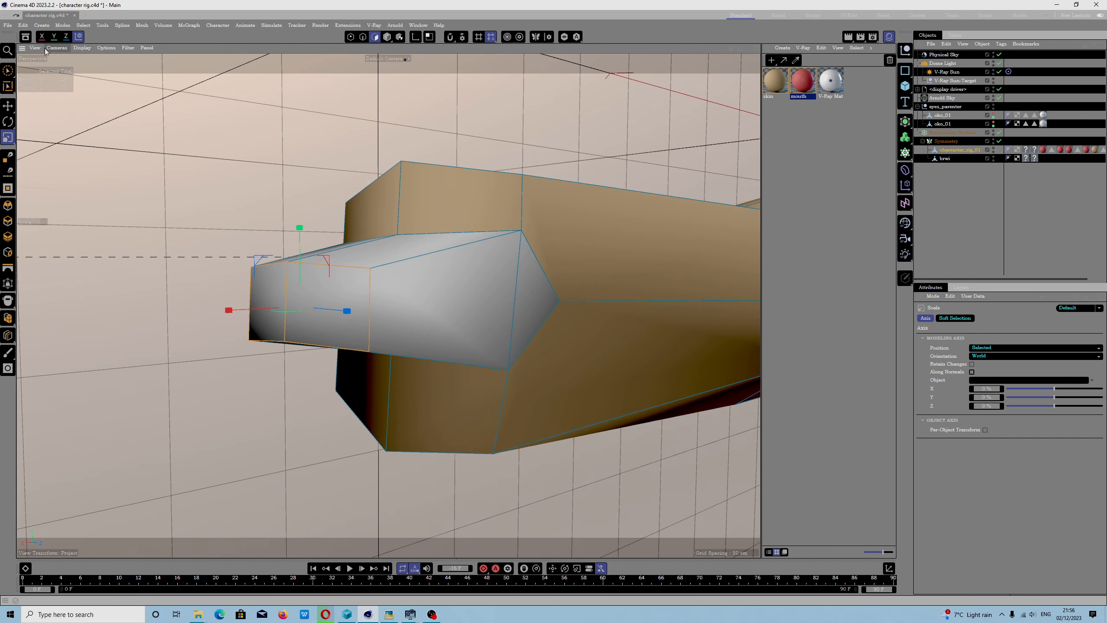
pyautogui.click(56, 47)
pyautogui.moveTo(34, 48)
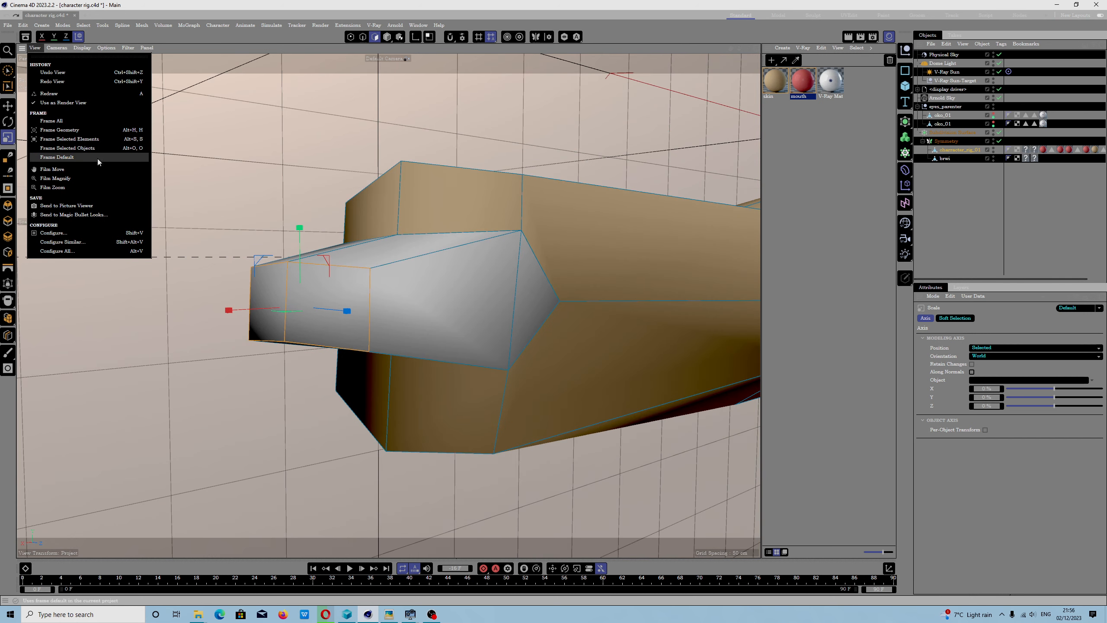
pyautogui.click(90, 140)
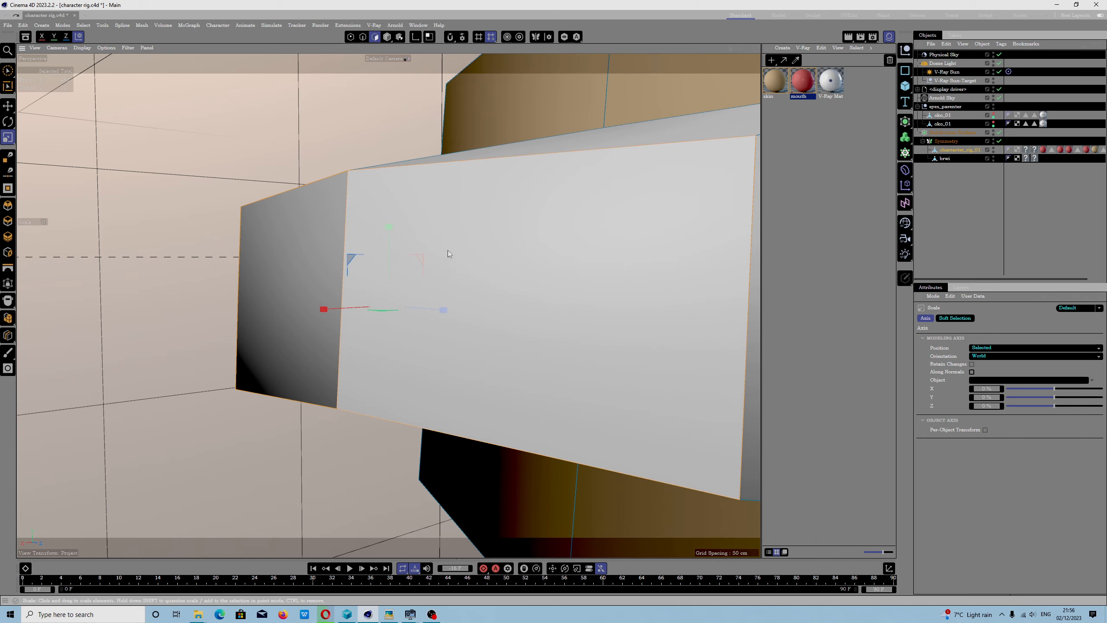
# - Open the Command Manager and filter the commands by the Shift+S shortcut
pyautogui.scroll(-6, 366, 192)
pyautogui.keyDown('alt'); pyautogui.moveTo(507, 144); pyautogui.dragTo(523, 173); pyautogui.keyUp('alt')
pyautogui.keyDown('alt'); pyautogui.moveTo(522, 173); pyautogui.dragTo(492, 175, button='middle'); pyautogui.keyUp('alt')
pyautogui.click(418, 28)
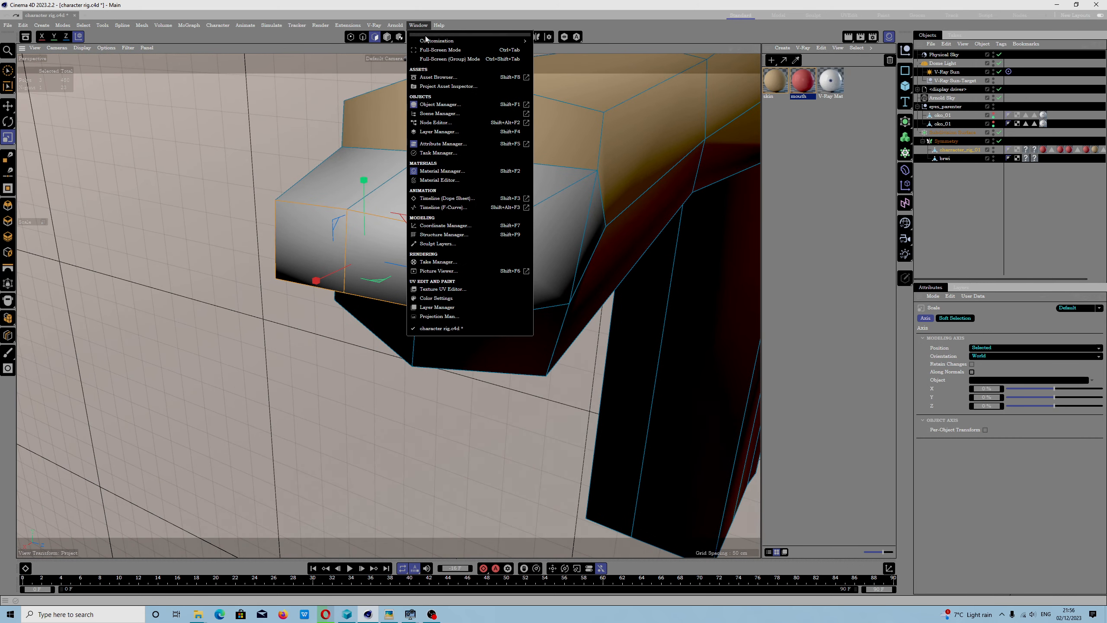
pyautogui.moveTo(433, 44)
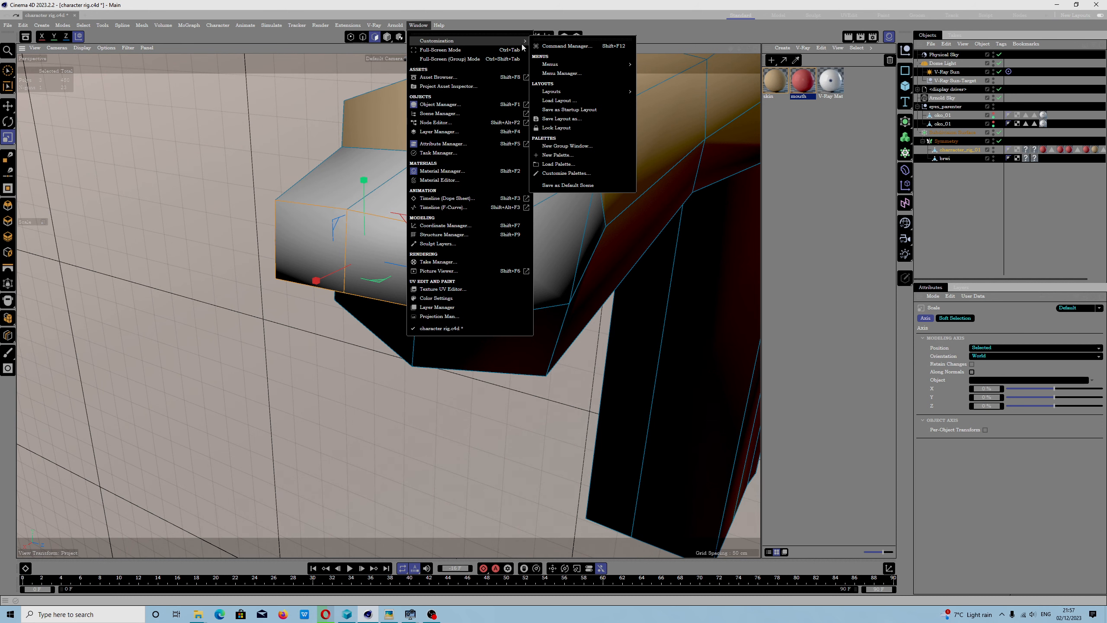
pyautogui.click(555, 47)
pyautogui.click(772, 77)
pyautogui.hotkey('shift', 's')
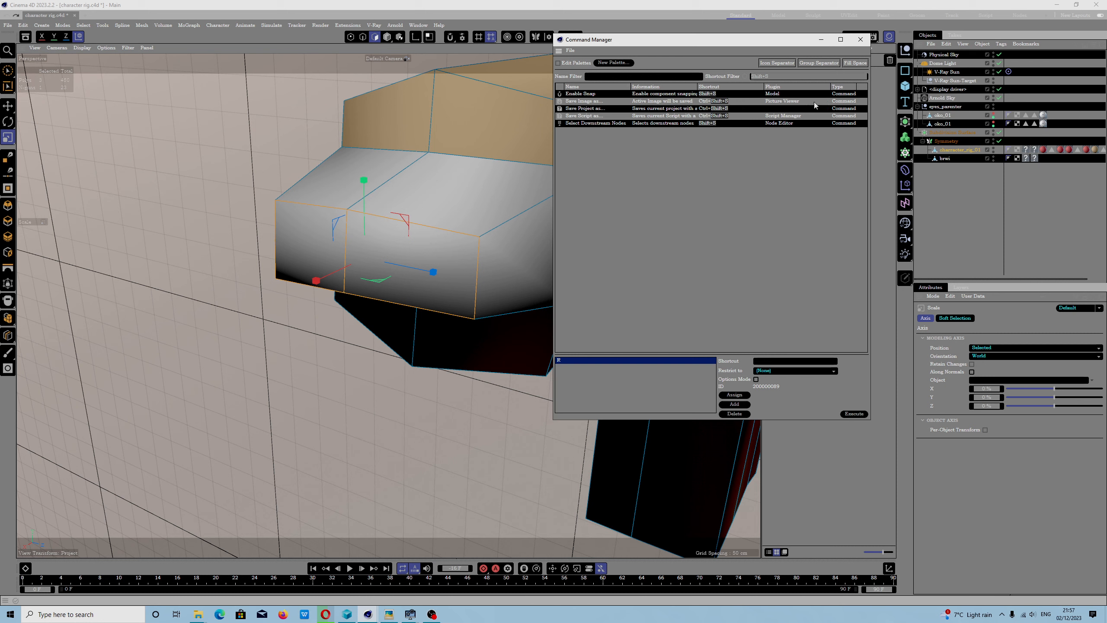
# - Filter the Command Manager by the S shortcut, and enlarge the window and its Information column to read the listed commands
pyautogui.click(780, 81)
pyautogui.press('BackSpace')
pyautogui.press('BackSpace')
pyautogui.press('BackSpace')
pyautogui.press('BackSpace')
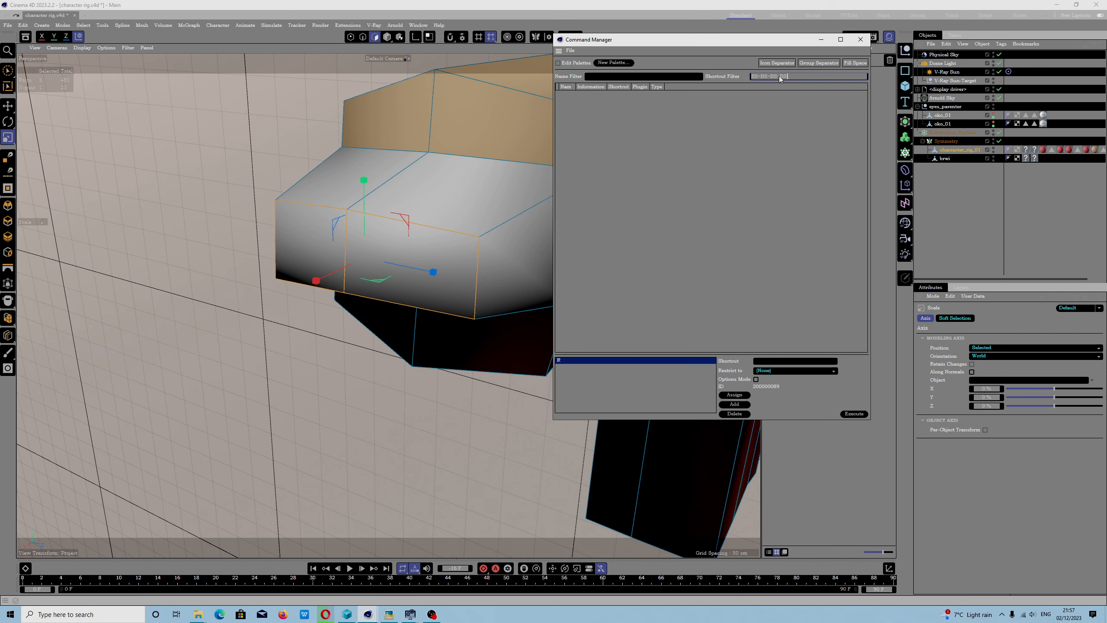
pyautogui.click(745, 76)
pyautogui.press('s')
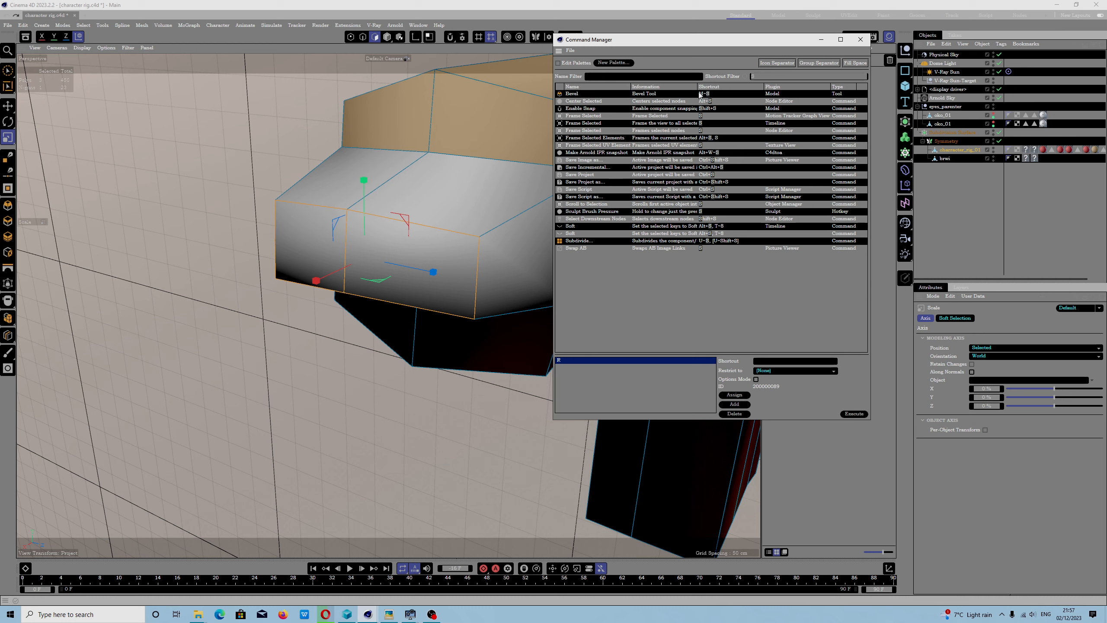
pyautogui.moveTo(697, 85); pyautogui.dragTo(736, 85)
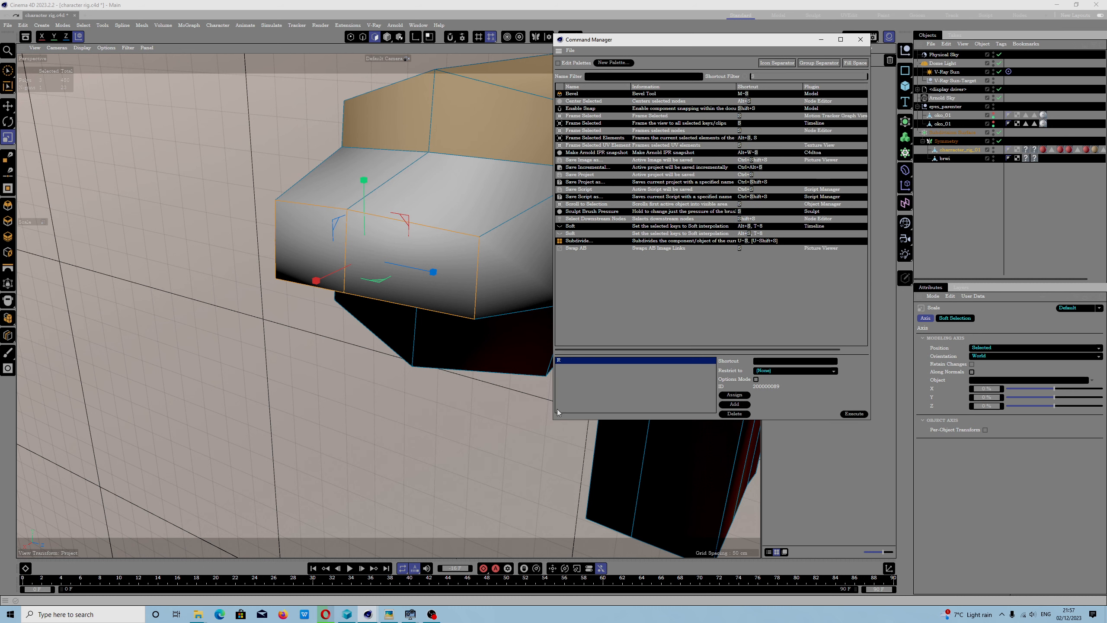
pyautogui.moveTo(552, 419); pyautogui.dragTo(289, 521)
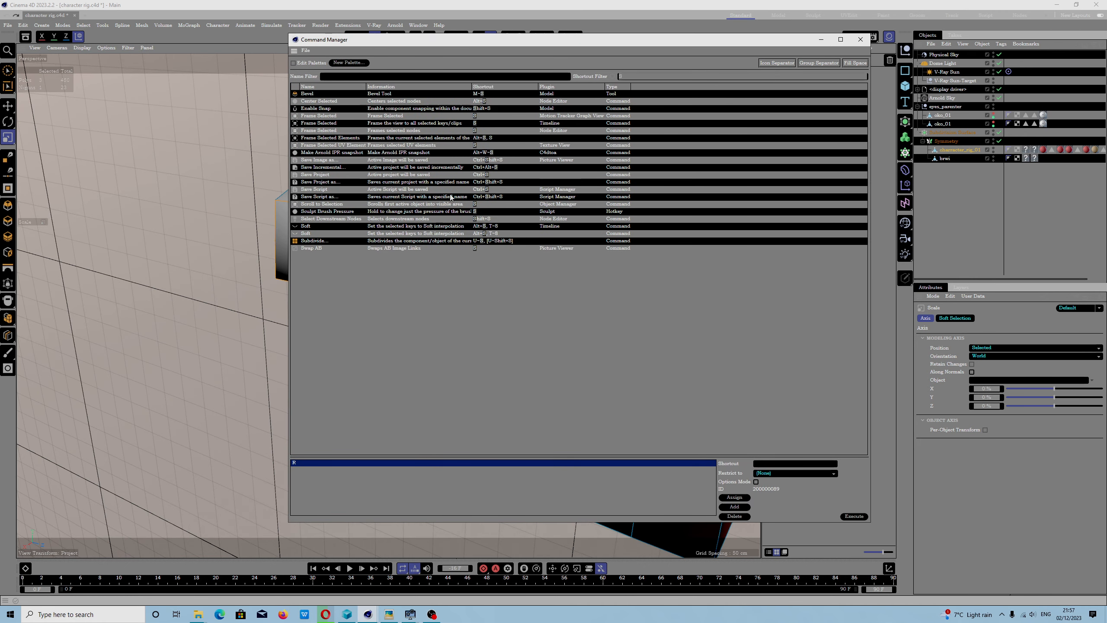
# - Check which managers the Motion Tracker Graph View and Timeline versions of the Frame Selected command are restricted to
pyautogui.click(329, 115)
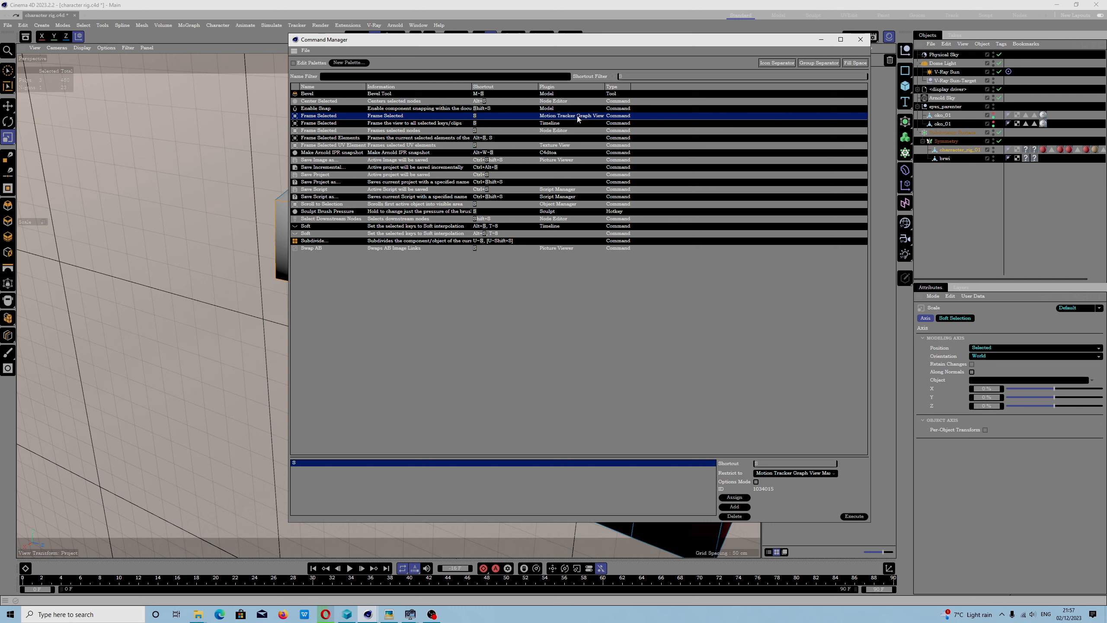
pyautogui.click(324, 124)
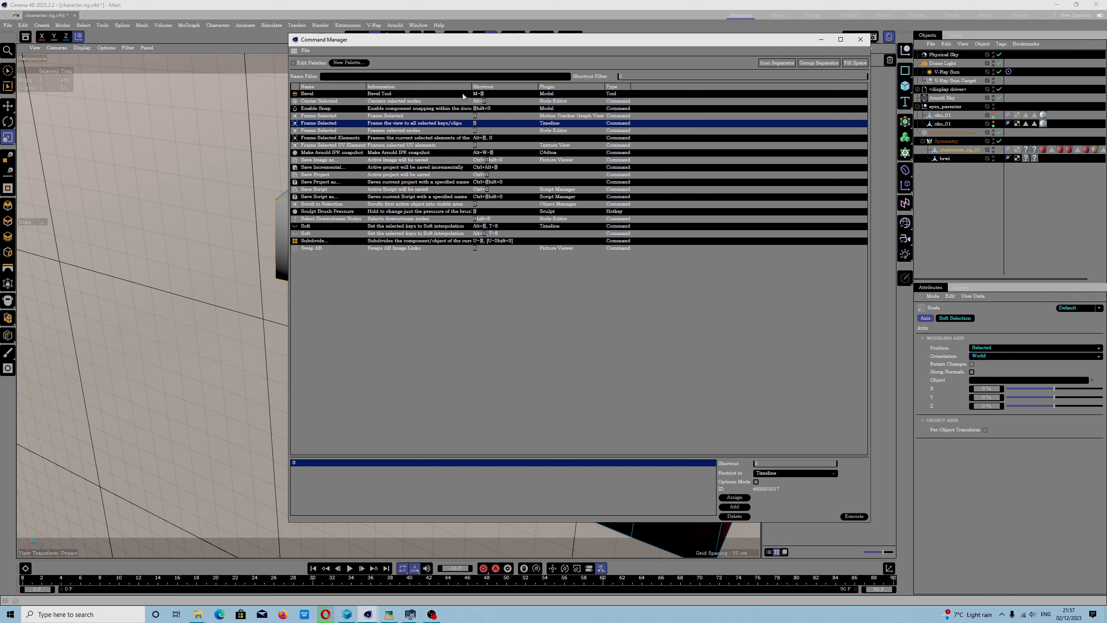
pyautogui.click(330, 116)
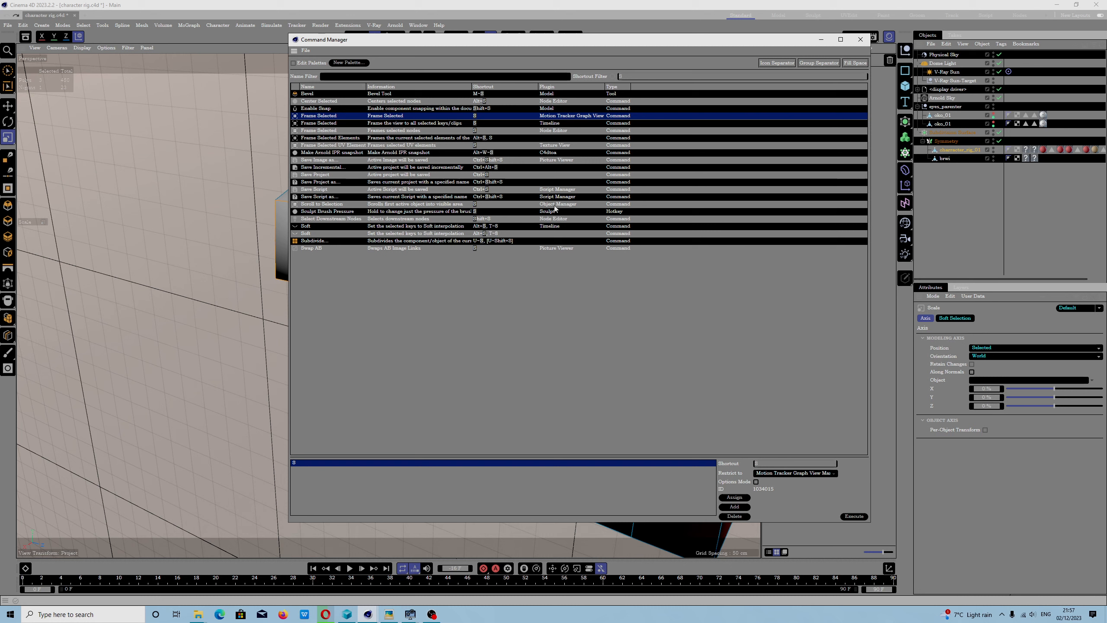
# - Replace the S shortcut of the Object Manager's Scroll to Selection command with F and close the Command Manager
pyautogui.click(317, 206)
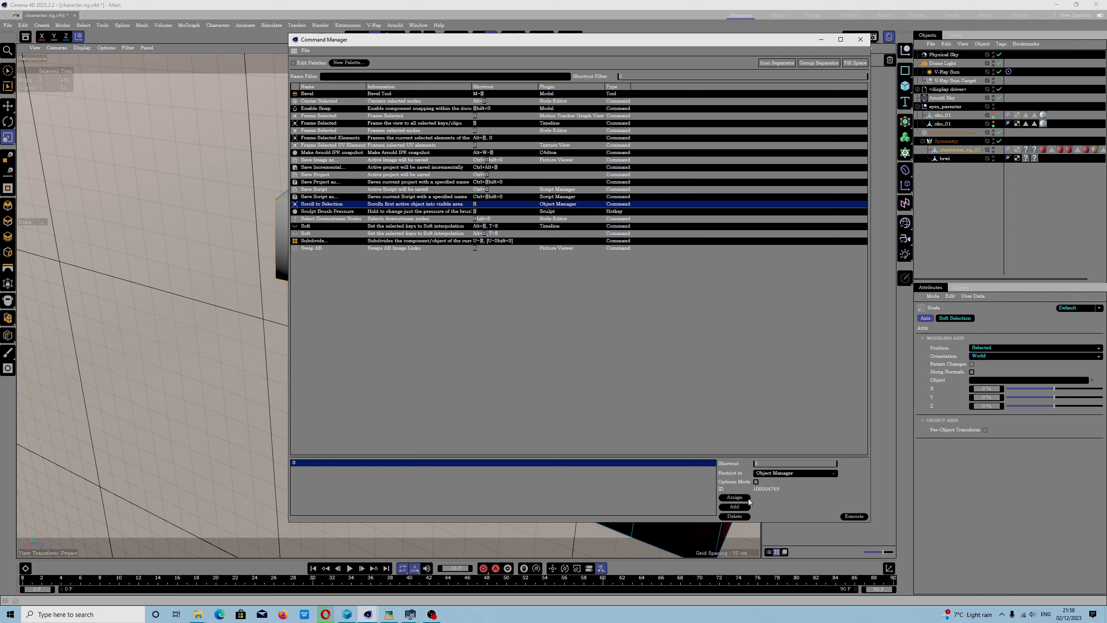
pyautogui.click(741, 517)
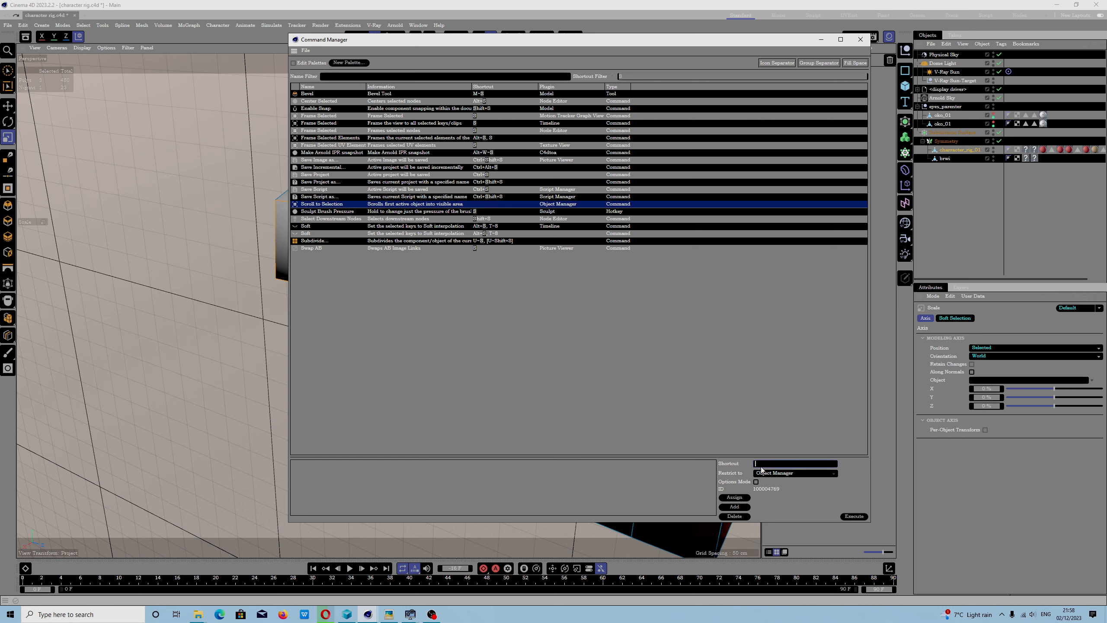
pyautogui.press('f')
pyautogui.click(734, 498)
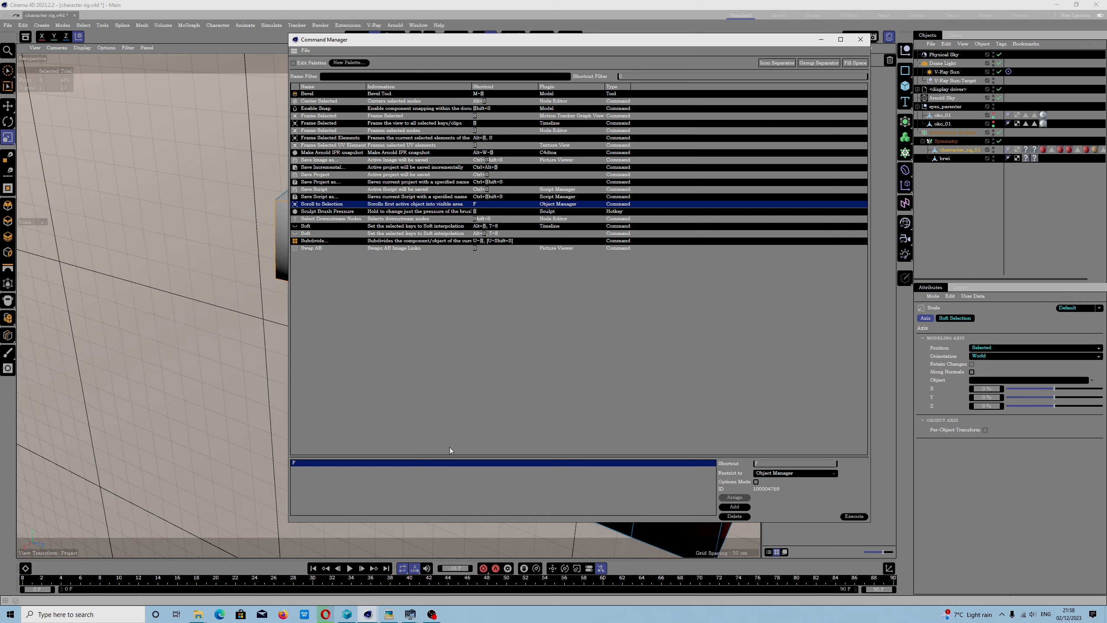
pyautogui.click(861, 40)
# - Try the F and S shortcuts in the viewport to frame the selected polygons at the end of the hand
pyautogui.scroll(-5, 395, 295)
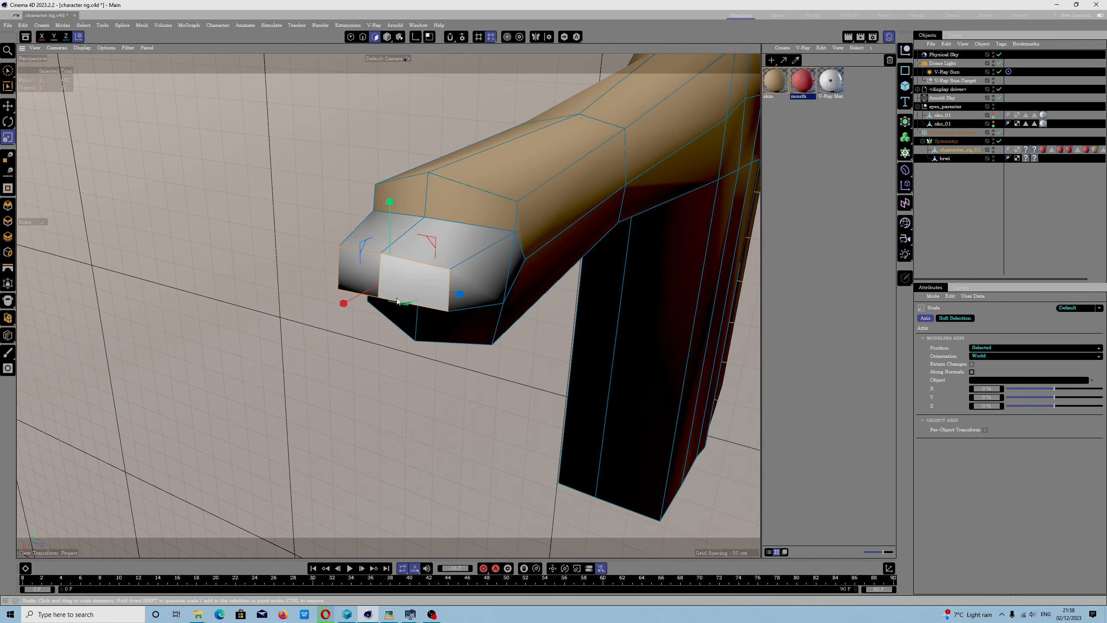
pyautogui.scroll(-10, 404, 283)
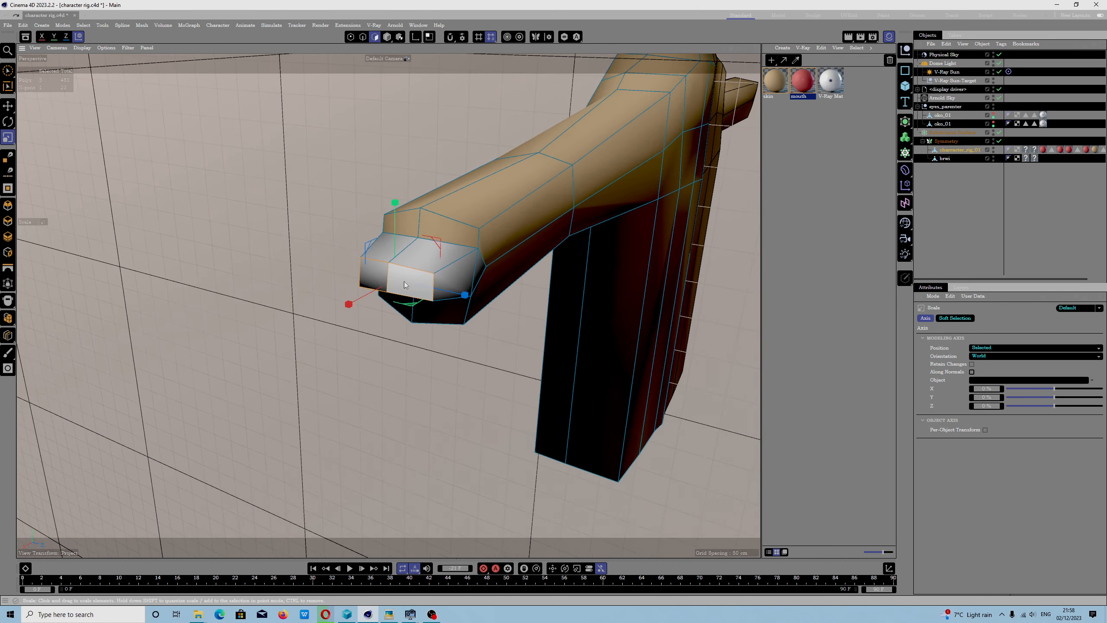
pyautogui.press('f')
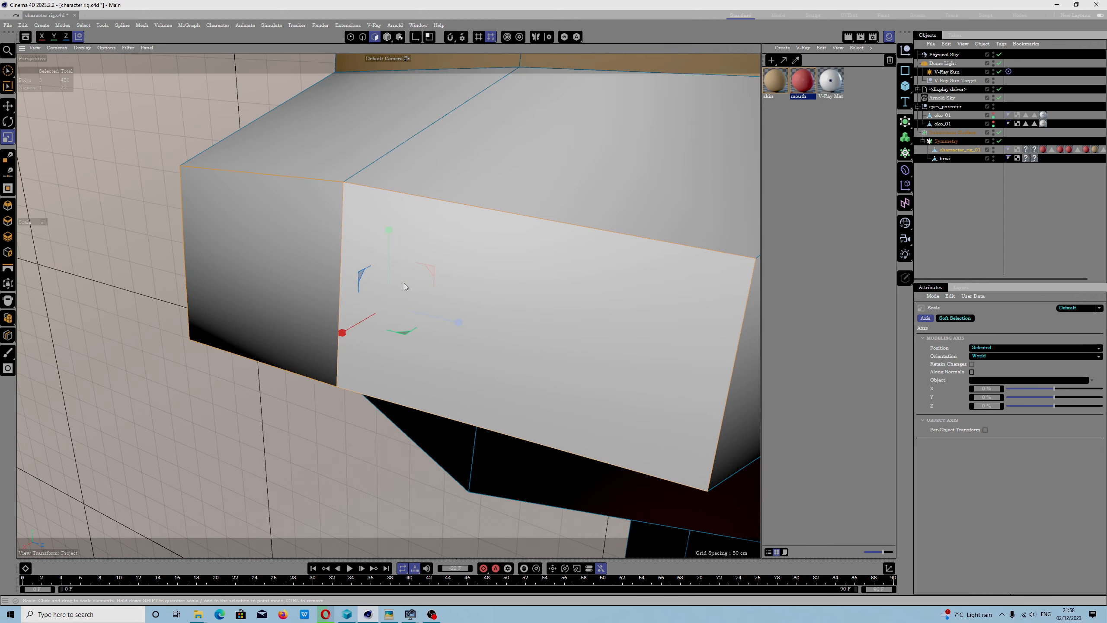
pyautogui.scroll(-6, 413, 288)
pyautogui.press('s')
pyautogui.scroll(-3, 436, 307)
# - Open the Command Manager and filter the commands by the name "frame selected"
pyautogui.click(418, 25)
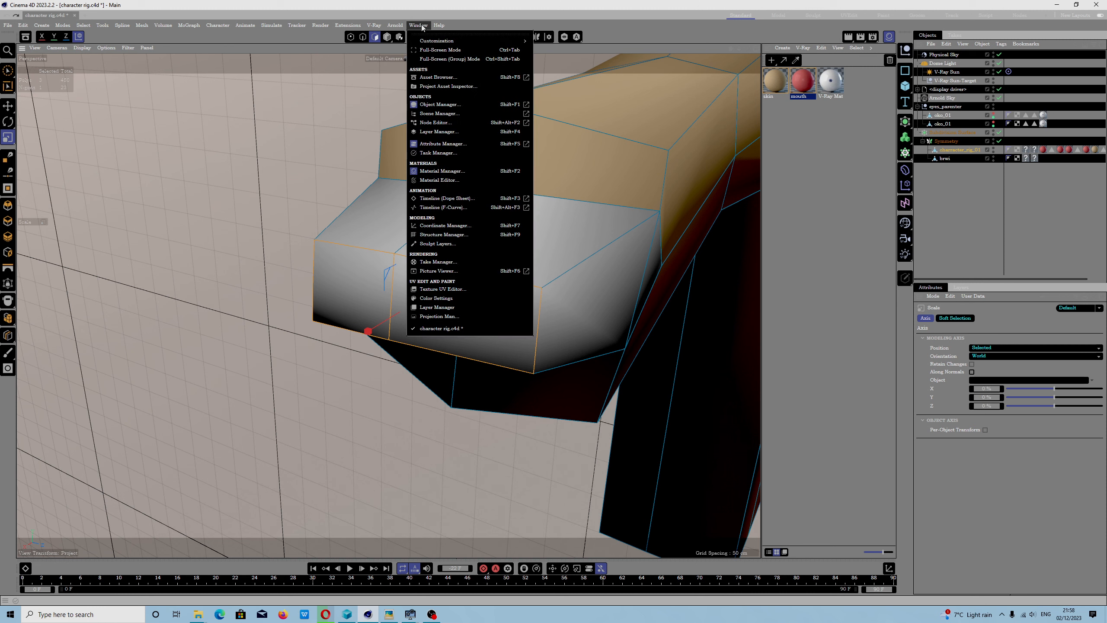
pyautogui.moveTo(491, 43)
pyautogui.click(561, 50)
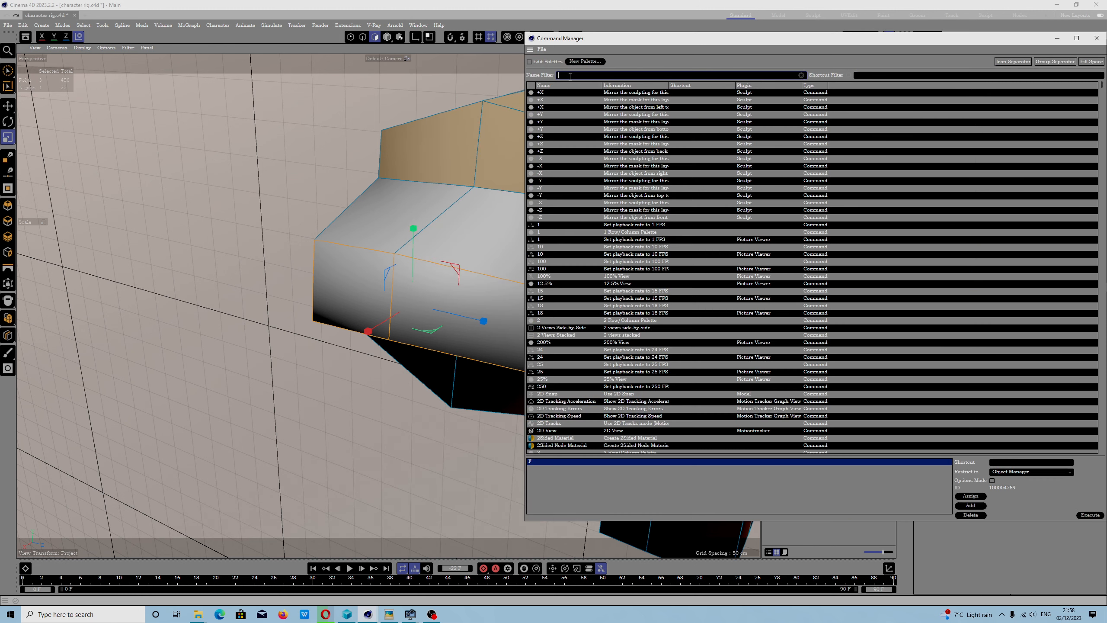
pyautogui.write('frame selected')
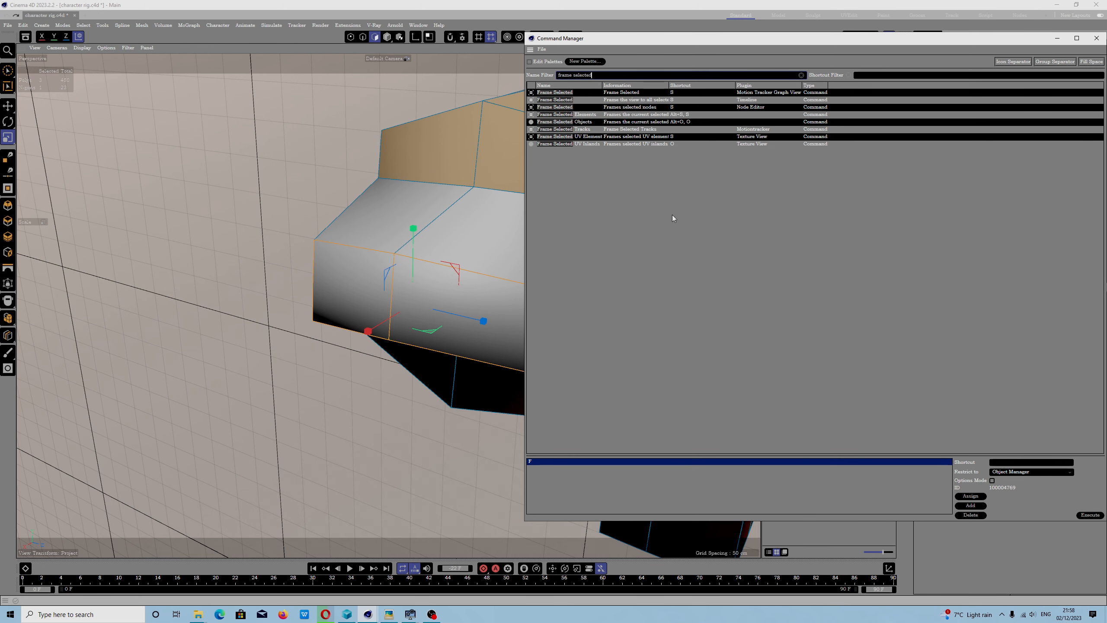
pyautogui.moveTo(818, 44); pyautogui.dragTo(614, 67)
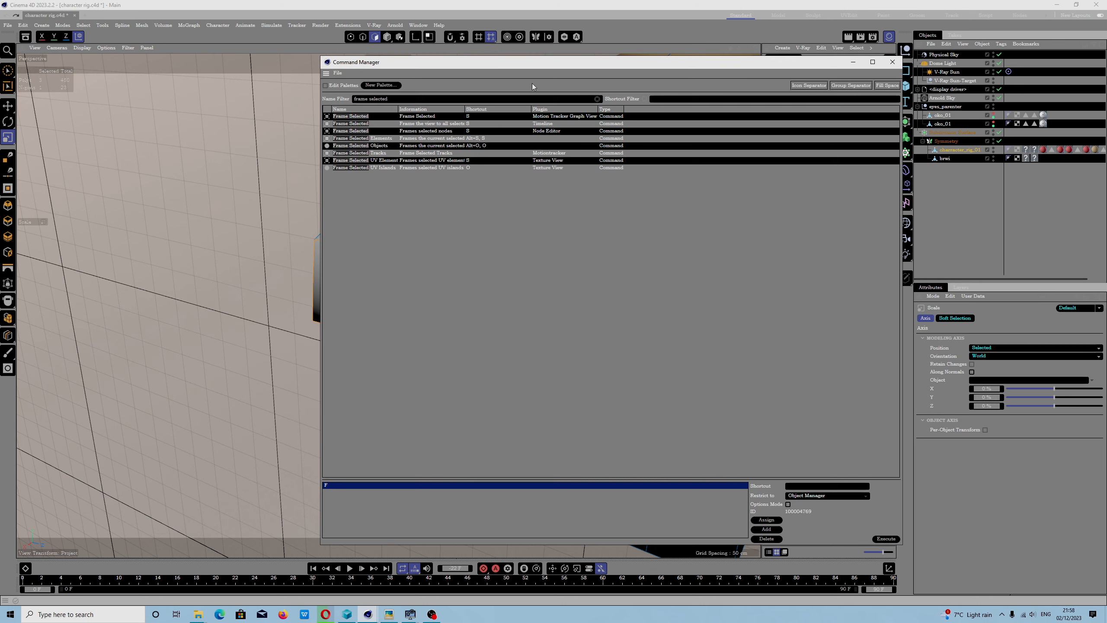
# - Replace the S shortcut of the Motion Tracker Graph View's Frame Selected command with F and close the Command Manager
pyautogui.click(353, 131)
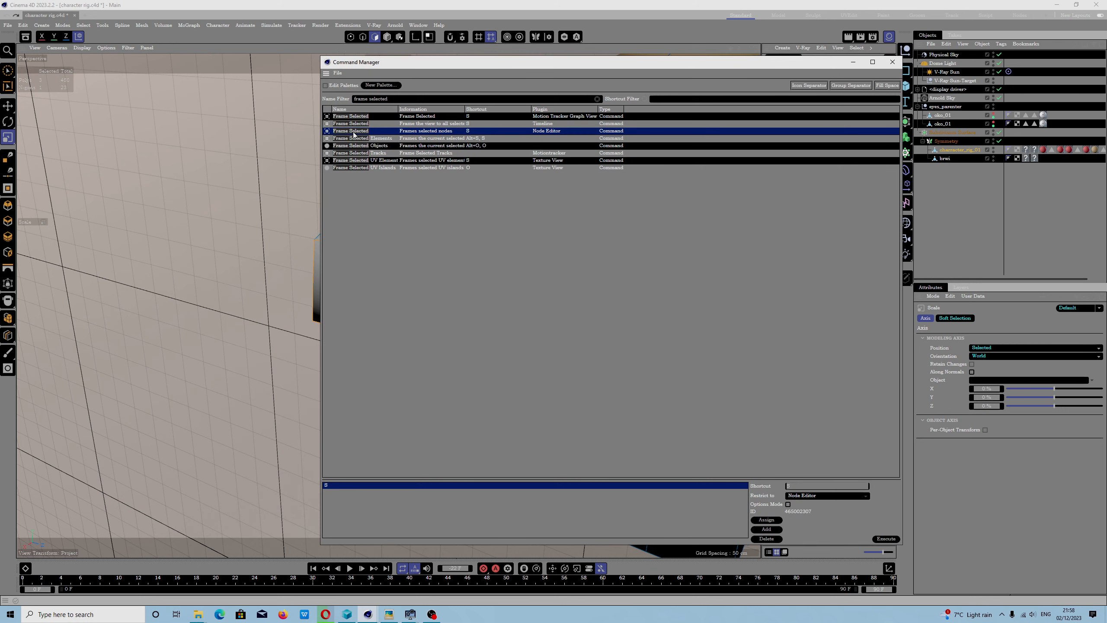
pyautogui.click(427, 117)
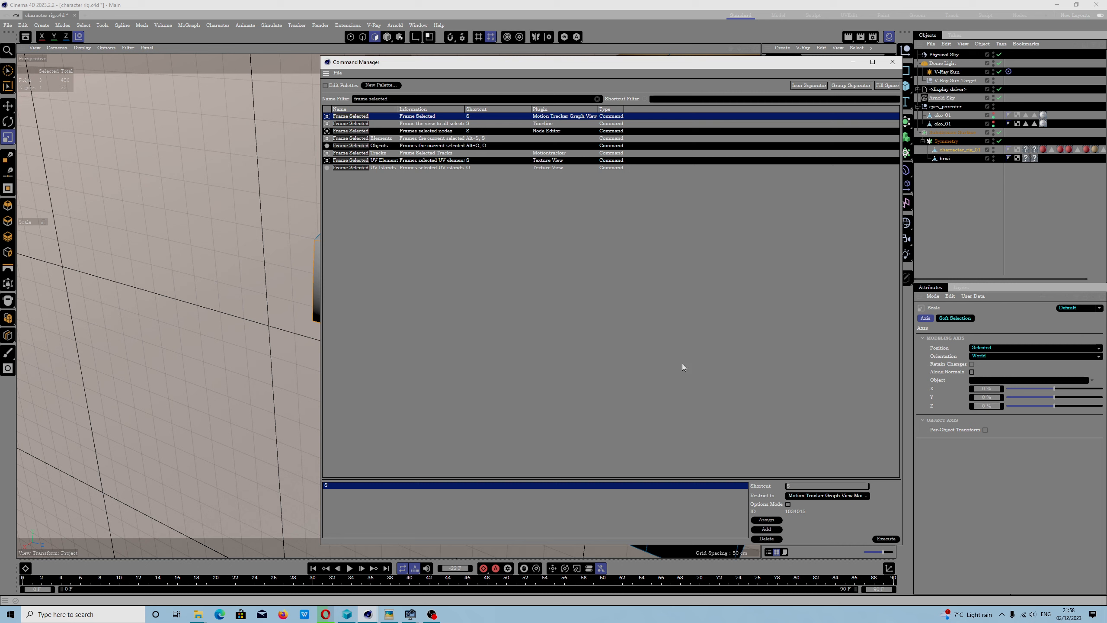
pyautogui.click(766, 538)
pyautogui.click(797, 486)
pyautogui.press('f')
pyautogui.click(766, 519)
pyautogui.click(892, 62)
# - Try the F shortcut on the hand polygons, and run Frame Selected Objects to frame the whole character
pyautogui.press('f')
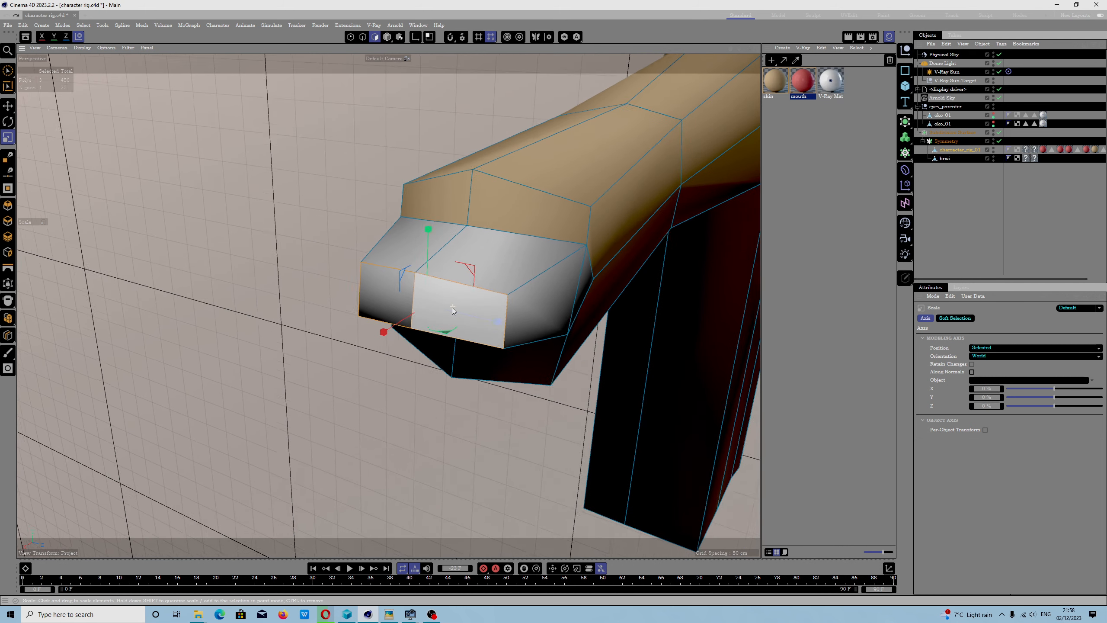
pyautogui.click(35, 48)
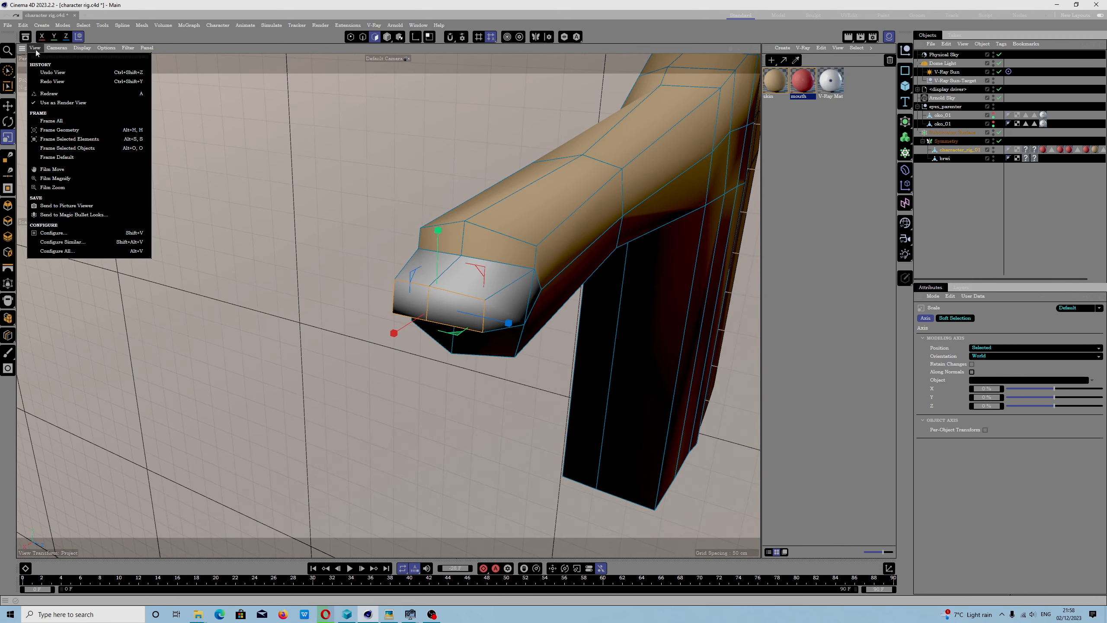
pyautogui.click(67, 148)
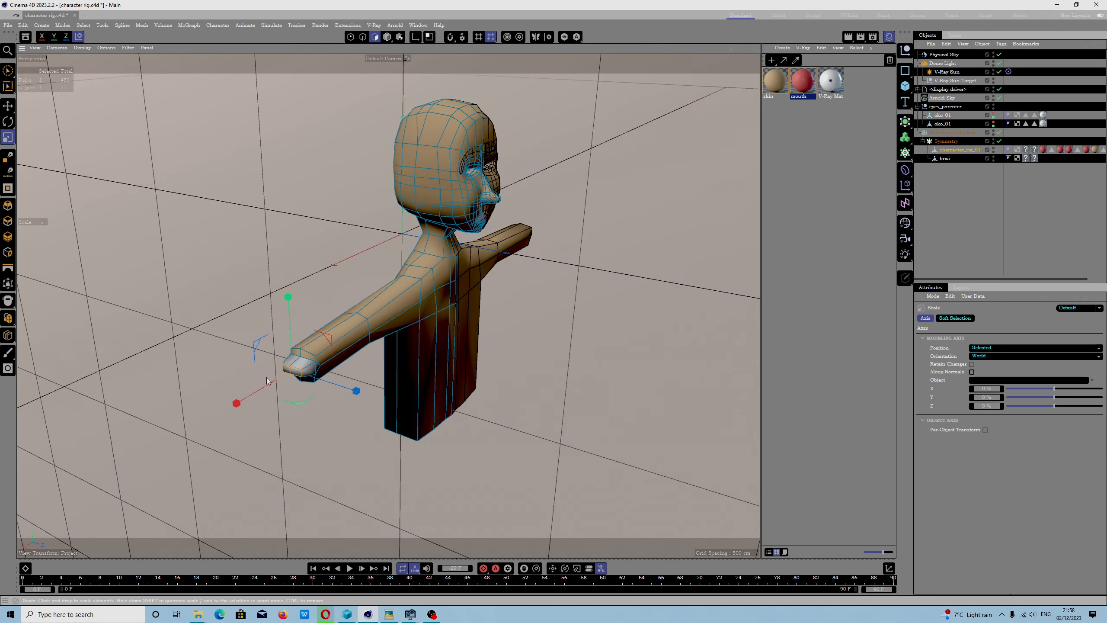
# - Frame the selected hand polygons again with the S shortcut
pyautogui.press('s')
pyautogui.scroll(-5, 295, 353)
pyautogui.press('s')
pyautogui.scroll(-5, 285, 333)
pyautogui.scroll(-3, 285, 334)
# - Run Frame Default and orbit the view back to the side of the character with the selected hand
pyautogui.click(35, 48)
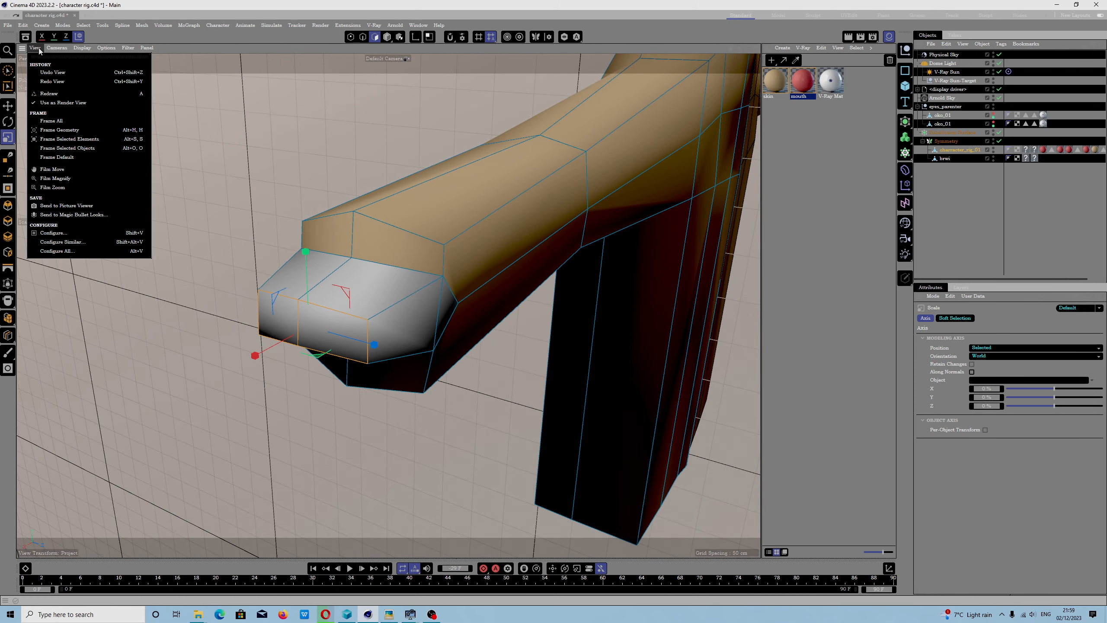
pyautogui.click(68, 157)
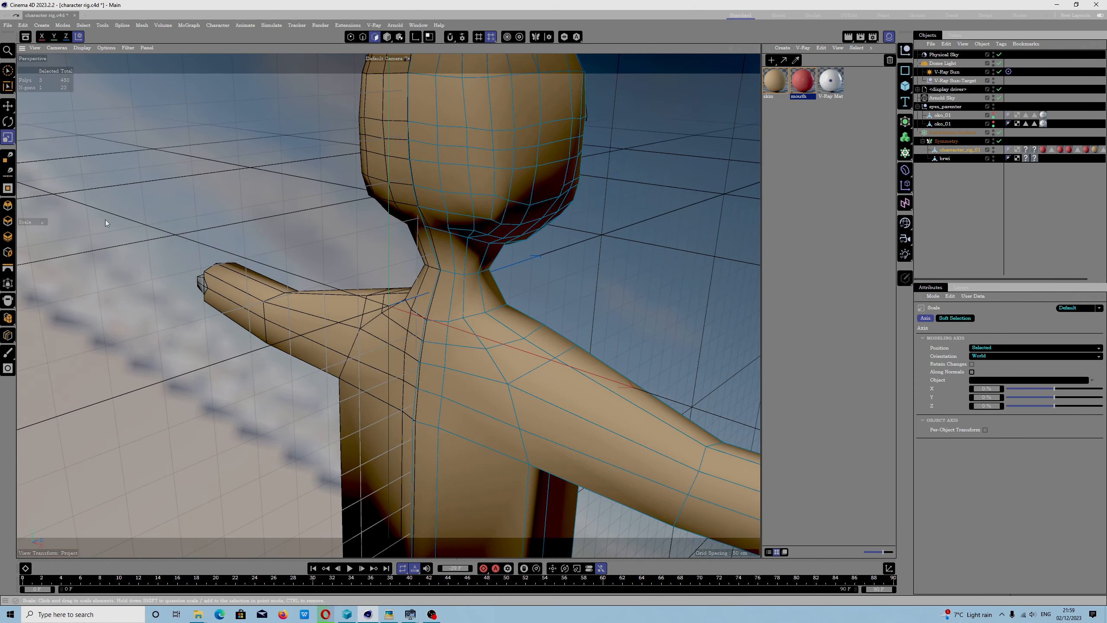
pyautogui.keyDown('alt'); pyautogui.moveTo(208, 251); pyautogui.dragTo(476, 261); pyautogui.keyUp('alt')
pyautogui.keyDown('alt'); pyautogui.moveTo(477, 260); pyautogui.dragTo(608, 239, button='middle'); pyautogui.keyUp('alt')
# - Run Frame Selected Elements from the viewport's view commands on the selected hand polygons
pyautogui.click(42, 49)
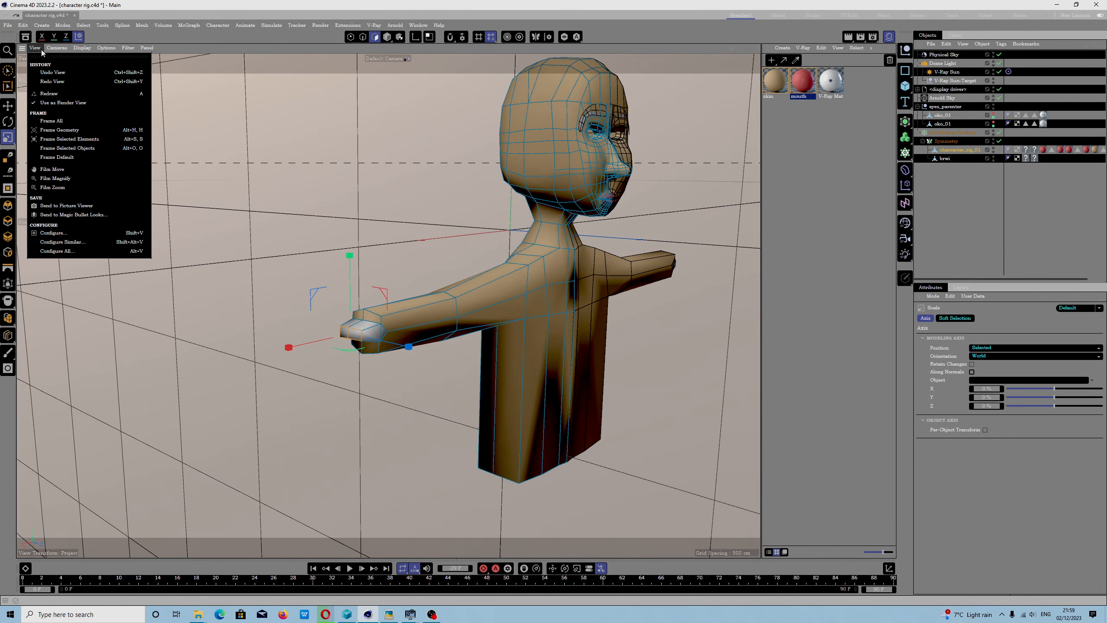
pyautogui.moveTo(51, 50)
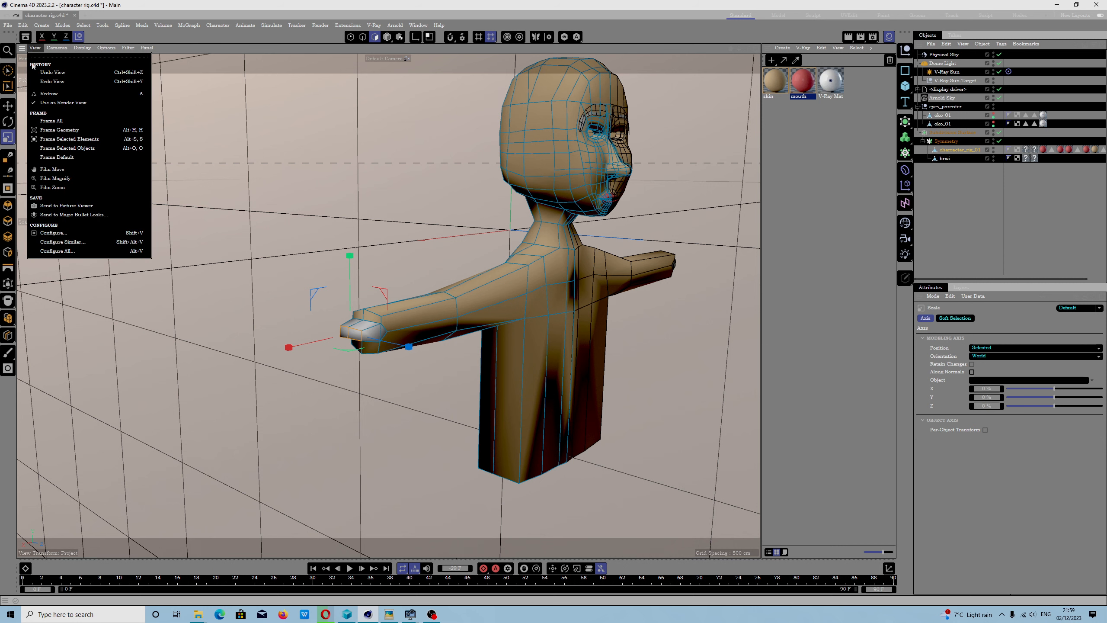
pyautogui.click(71, 139)
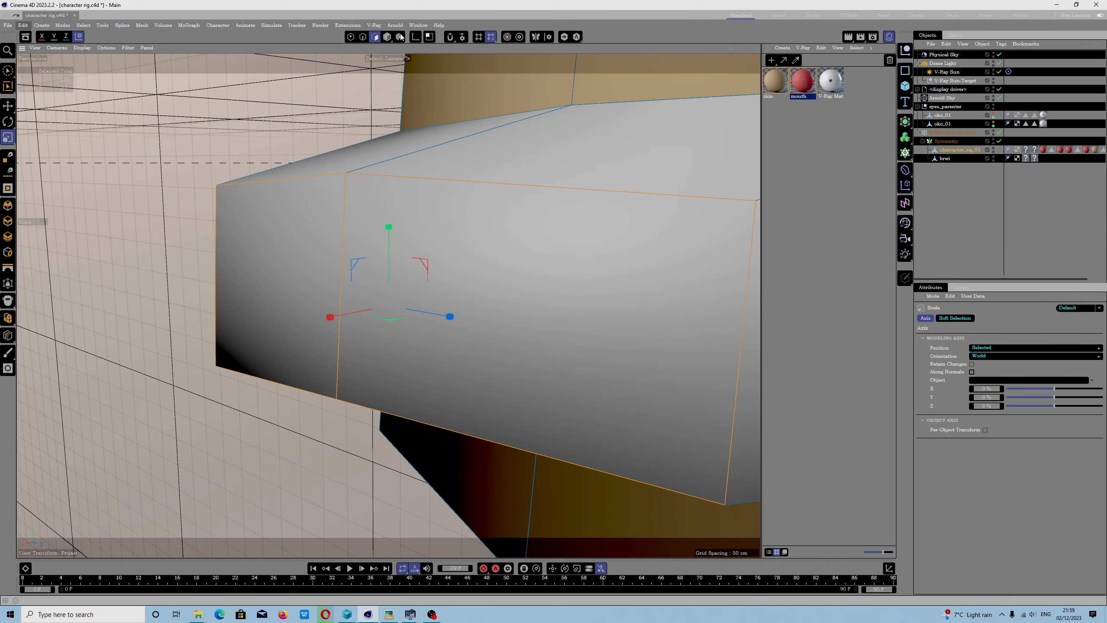
# - Reopen the Command Manager and search for the "frame selected" commands by name
pyautogui.click(419, 25)
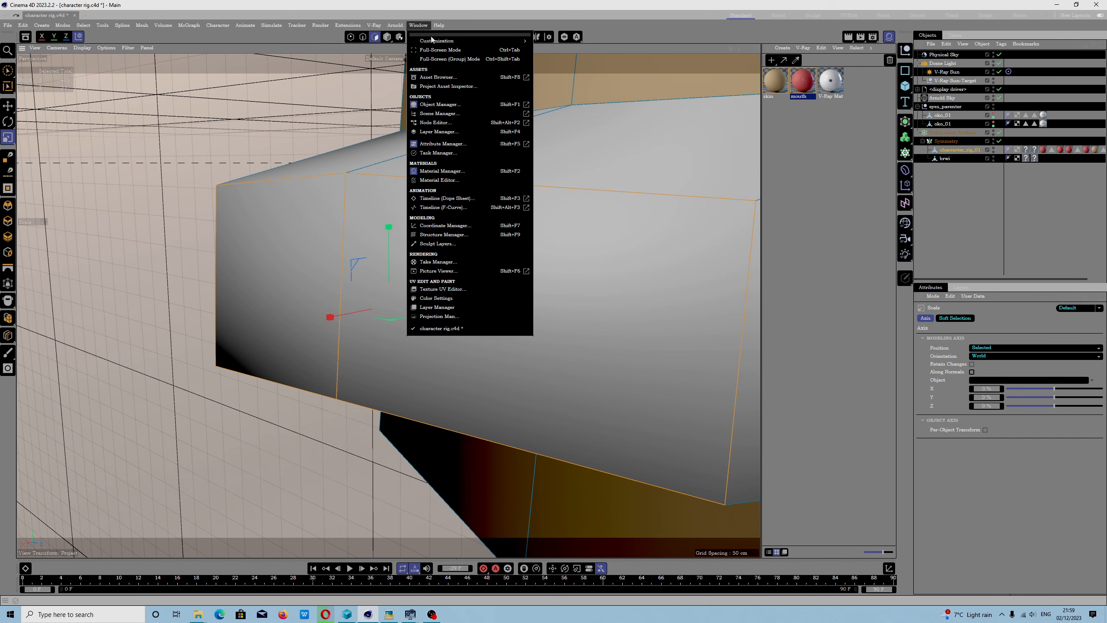
pyautogui.moveTo(432, 41)
pyautogui.click(566, 47)
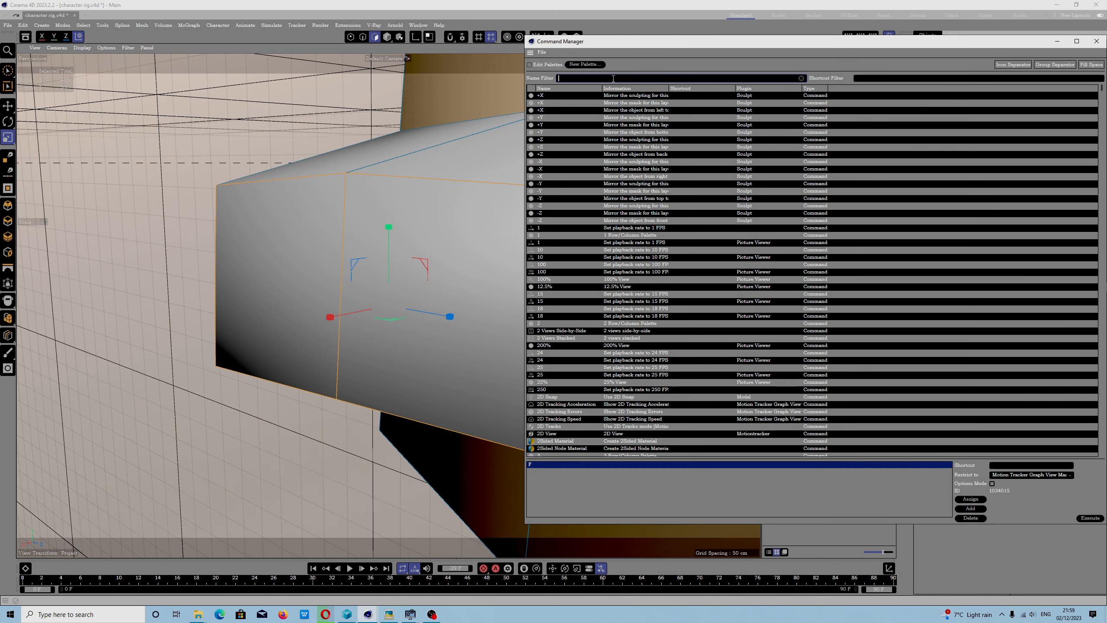
pyautogui.write('fr')
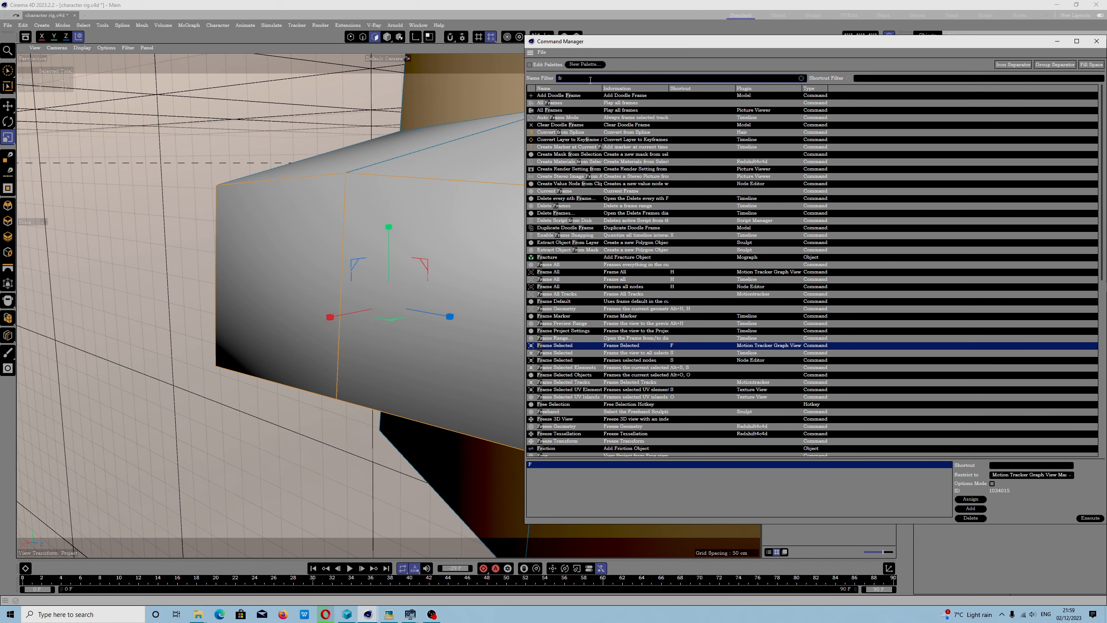
pyautogui.write('ame selected')
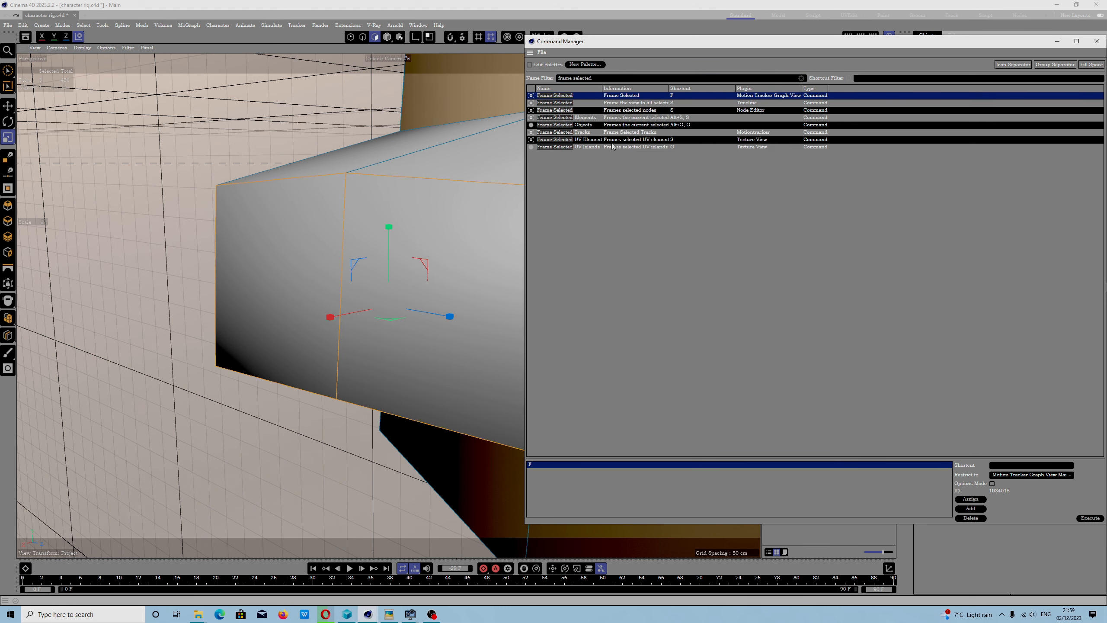
# - Delete the S shortcut of Frame Selected Elements and assign F to it, removing the conflicting Go to Previous Frame assignment
pyautogui.click(619, 117)
pyautogui.moveTo(734, 45); pyautogui.dragTo(506, 48)
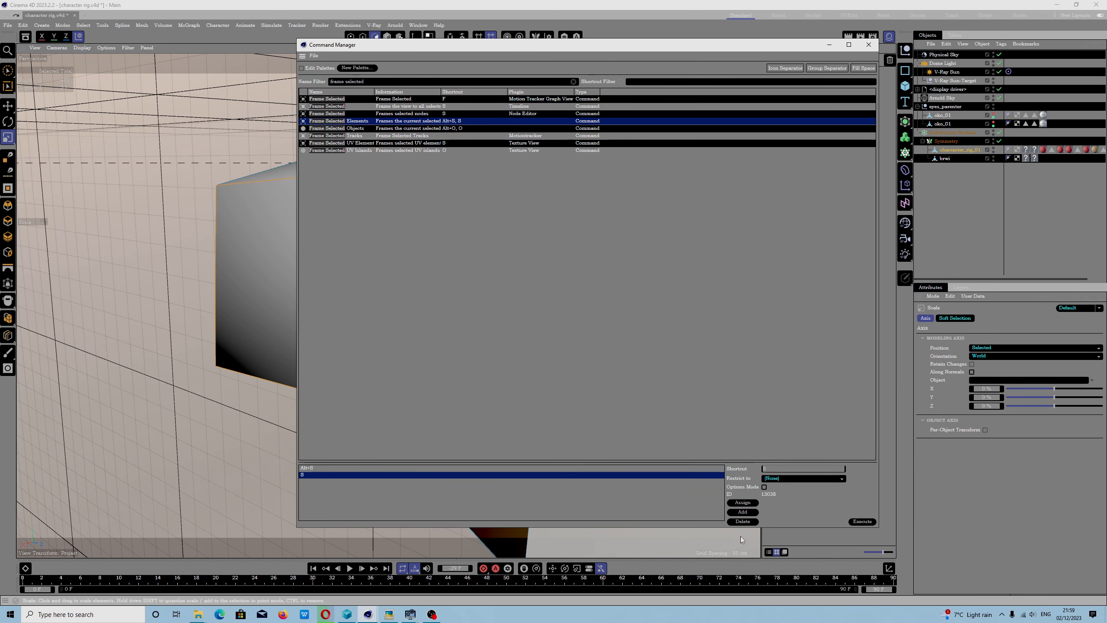
pyautogui.click(743, 522)
pyautogui.click(777, 470)
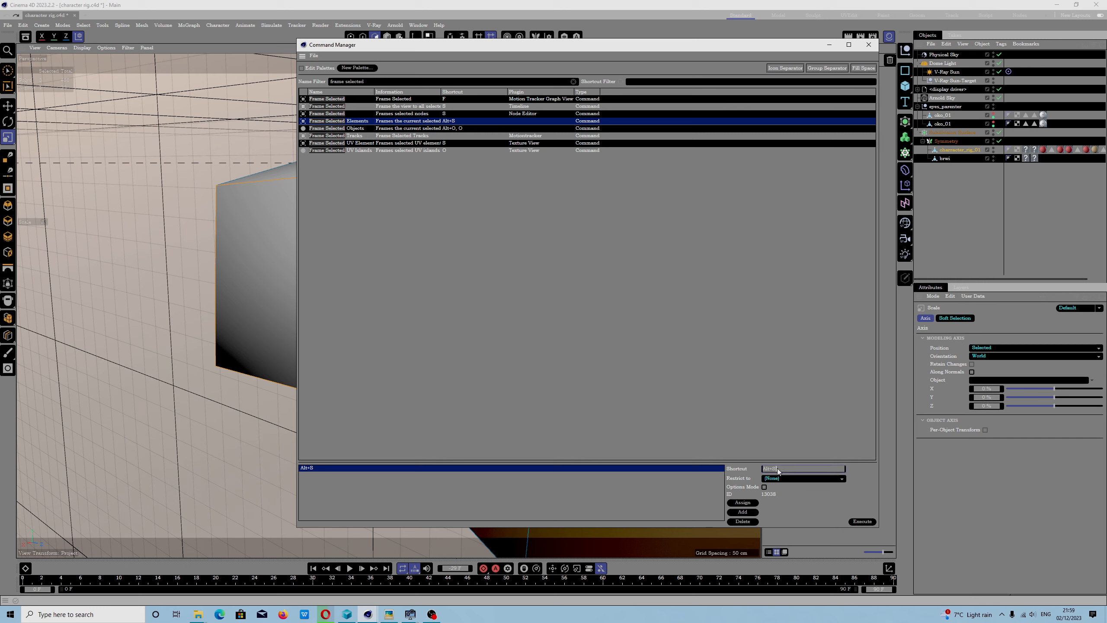
pyautogui.click(745, 502)
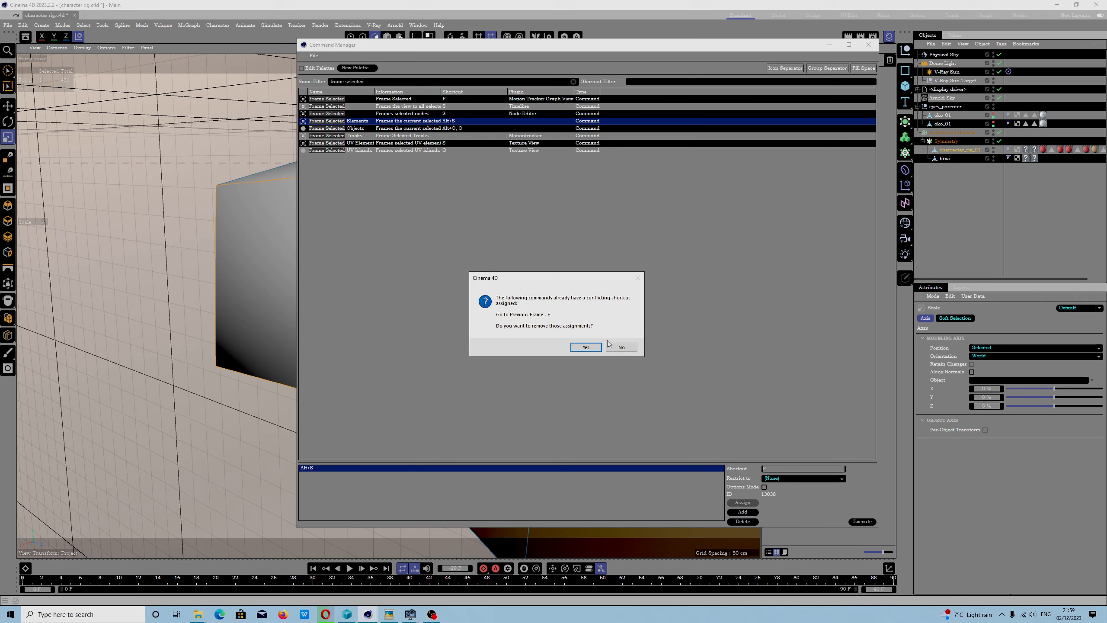
pyautogui.click(586, 348)
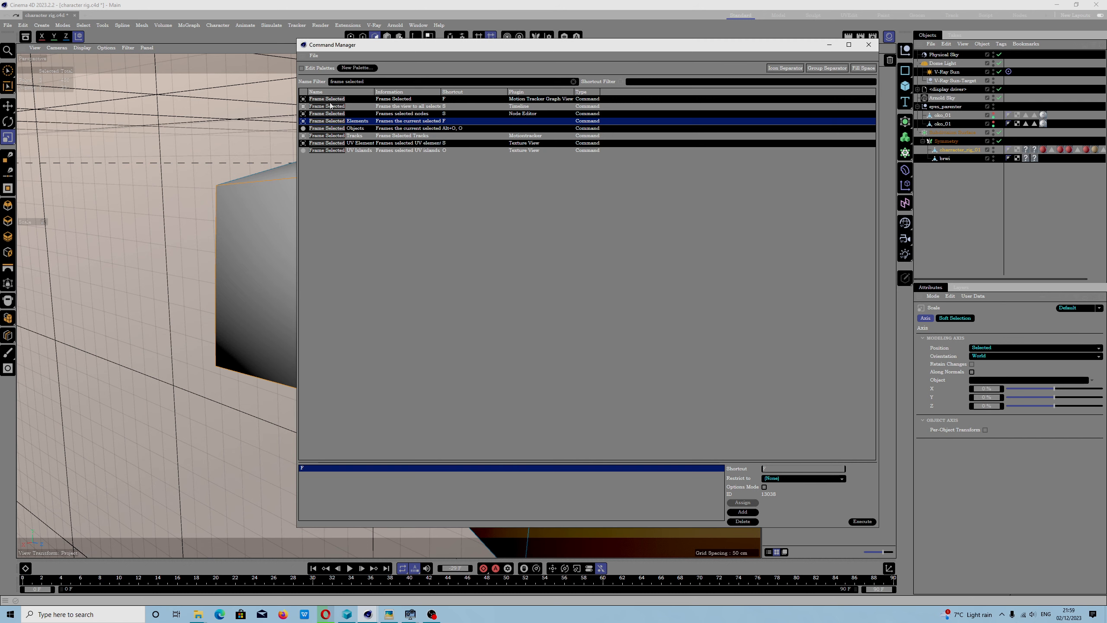
# - Minimise the Command Manager, test the new Frame Selected Elements shortcut on the selected hand polygon, and activate the Move tool
pyautogui.click(829, 45)
pyautogui.press('f')
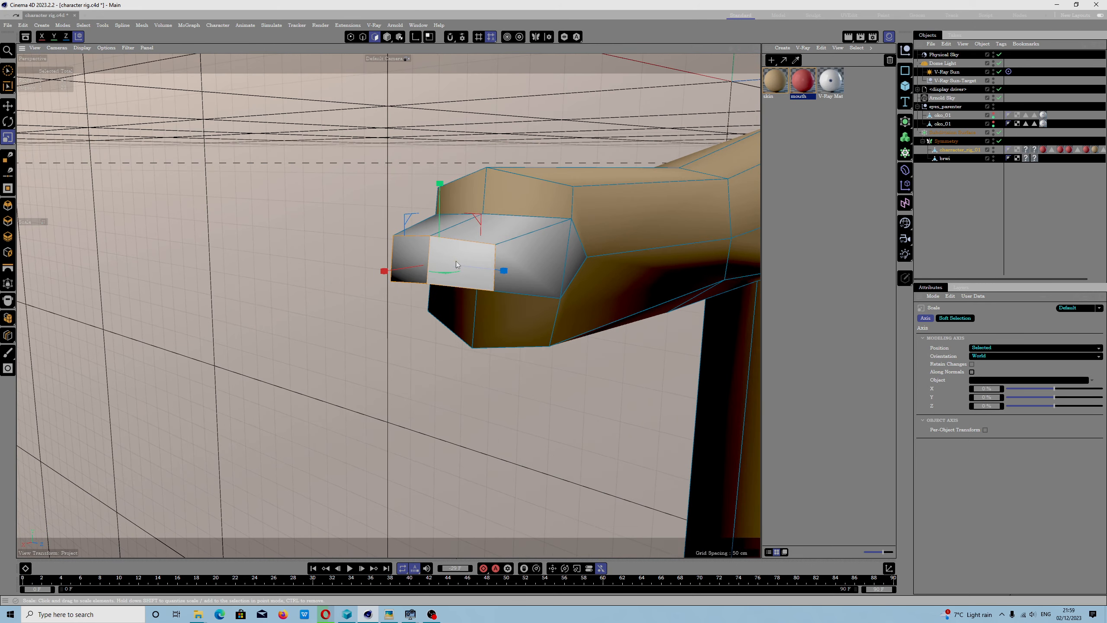
pyautogui.press('e')
pyautogui.scroll(5, 455, 261)
pyautogui.scroll(-5, 447, 267)
pyautogui.scroll(3, 443, 281)
pyautogui.scroll(-5, 435, 286)
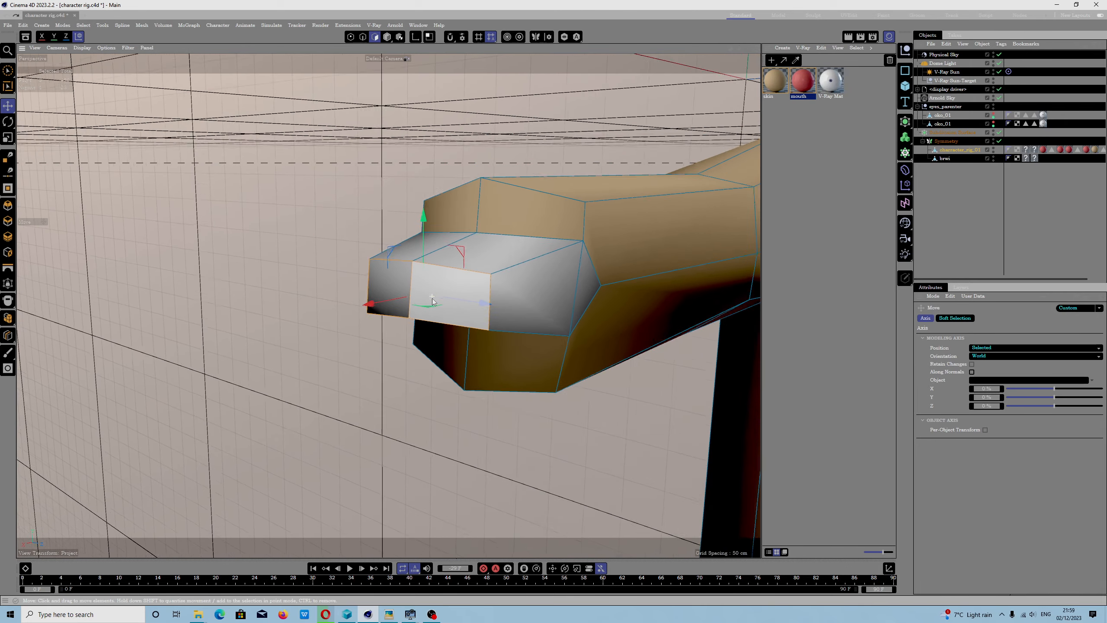
pyautogui.scroll(-4, 432, 298)
pyautogui.scroll(8, 431, 305)
pyautogui.scroll(-5, 428, 309)
pyautogui.scroll(-3, 429, 315)
pyautogui.scroll(6, 430, 316)
pyautogui.scroll(-6, 431, 317)
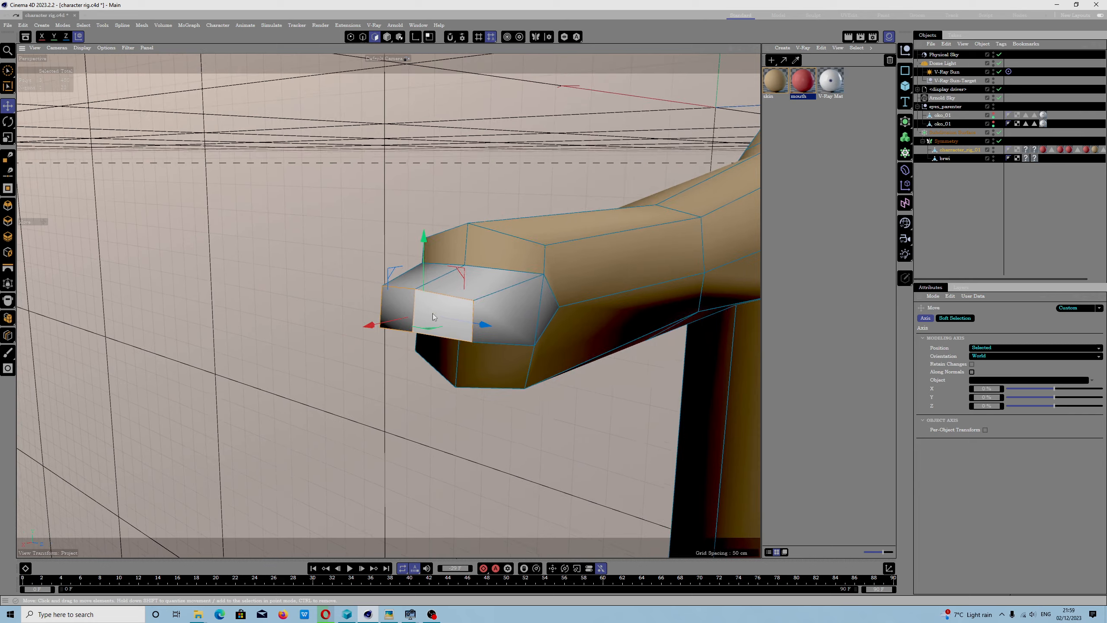
pyautogui.scroll(-5, 432, 313)
# - Test the Frame Selected Elements shortcut on a forearm polygon and on the front polygon of the hand
pyautogui.keyDown('alt'); pyautogui.moveTo(528, 286); pyautogui.dragTo(442, 282); pyautogui.keyUp('alt')
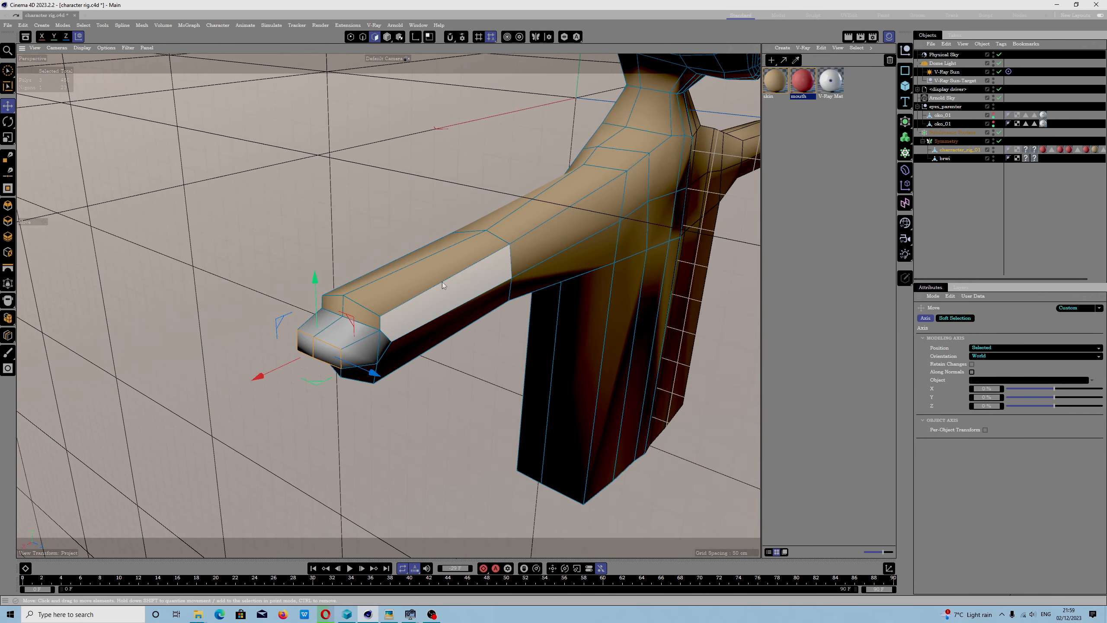
pyautogui.click(442, 282)
pyautogui.scroll(5, 442, 282)
pyautogui.scroll(-2, 408, 308)
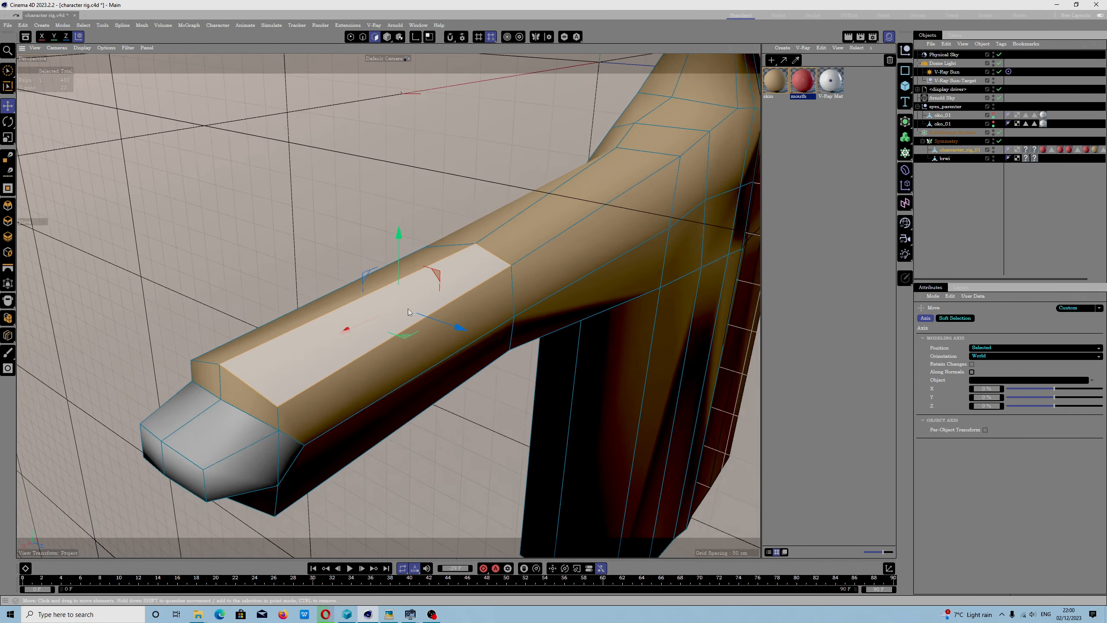
pyautogui.scroll(-3, 408, 308)
pyautogui.click(303, 380)
pyautogui.scroll(6, 303, 380)
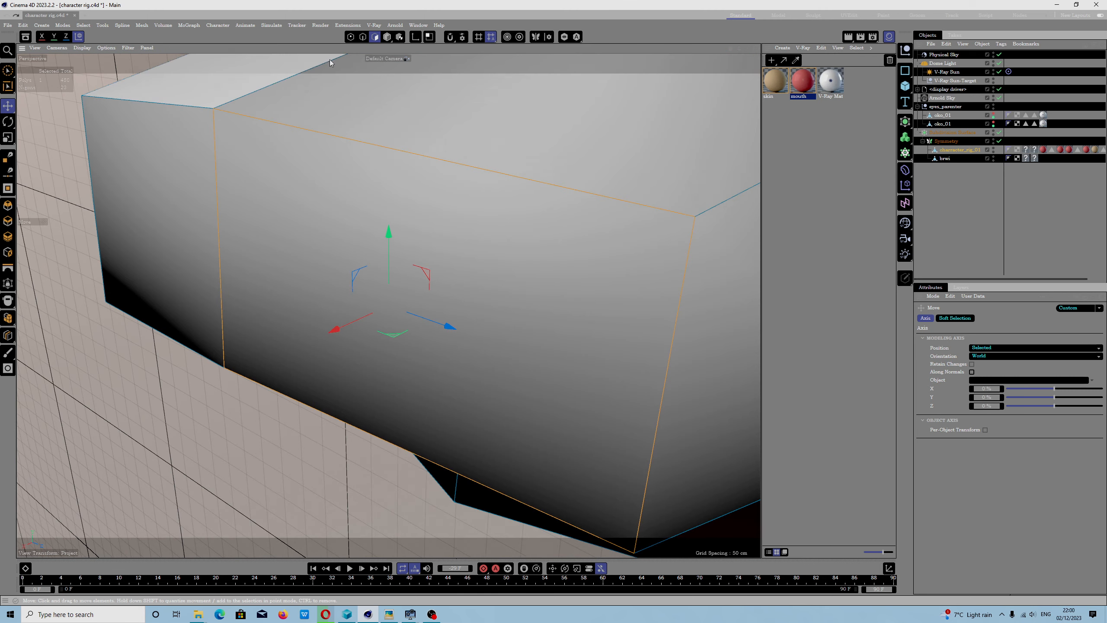
# - Open the Command Manager and duplicate the active shortcut preset
pyautogui.click(419, 25)
pyautogui.moveTo(428, 42)
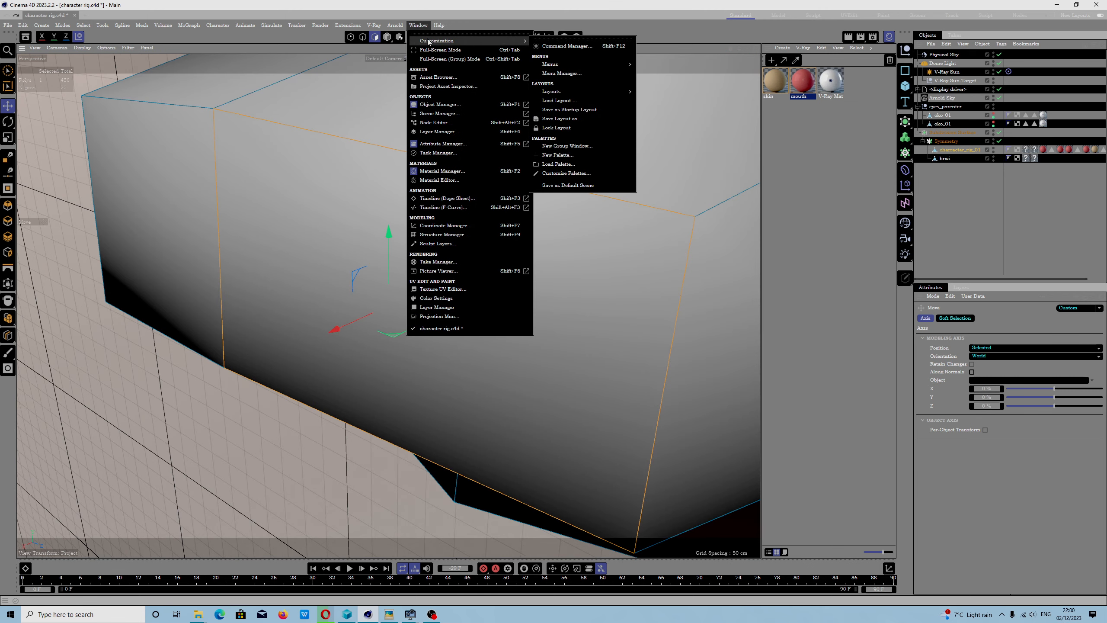
pyautogui.click(561, 47)
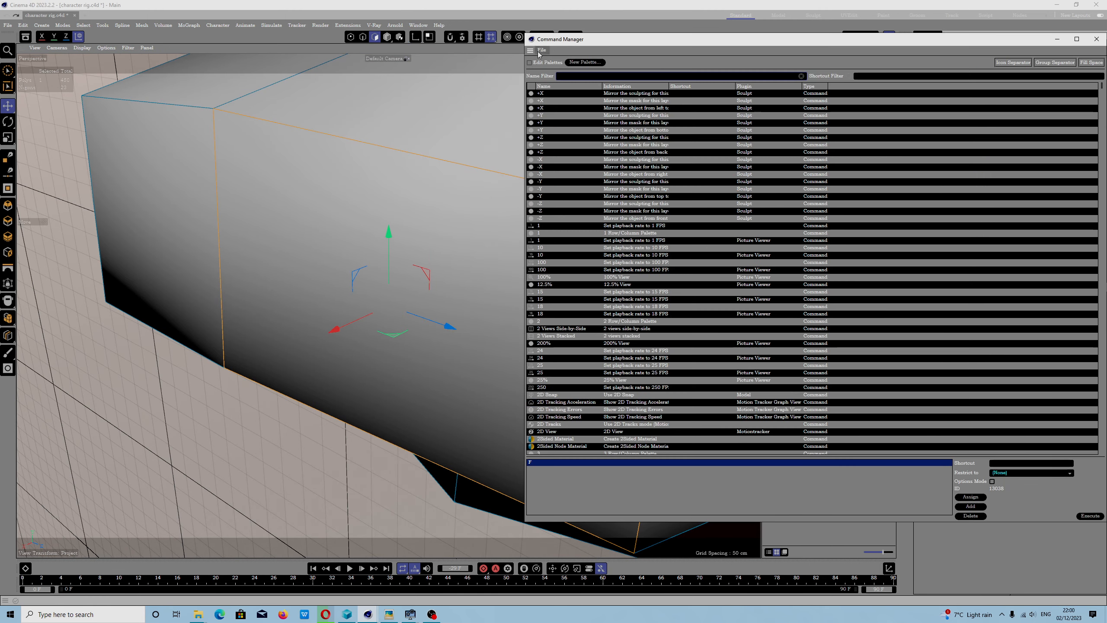
pyautogui.click(541, 50)
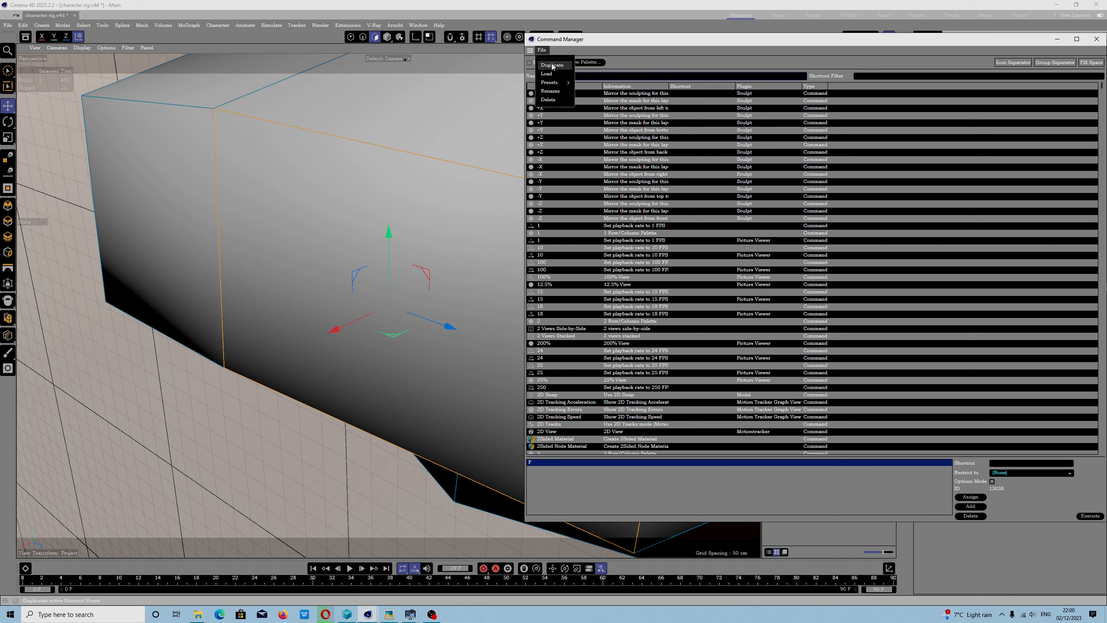
pyautogui.click(552, 65)
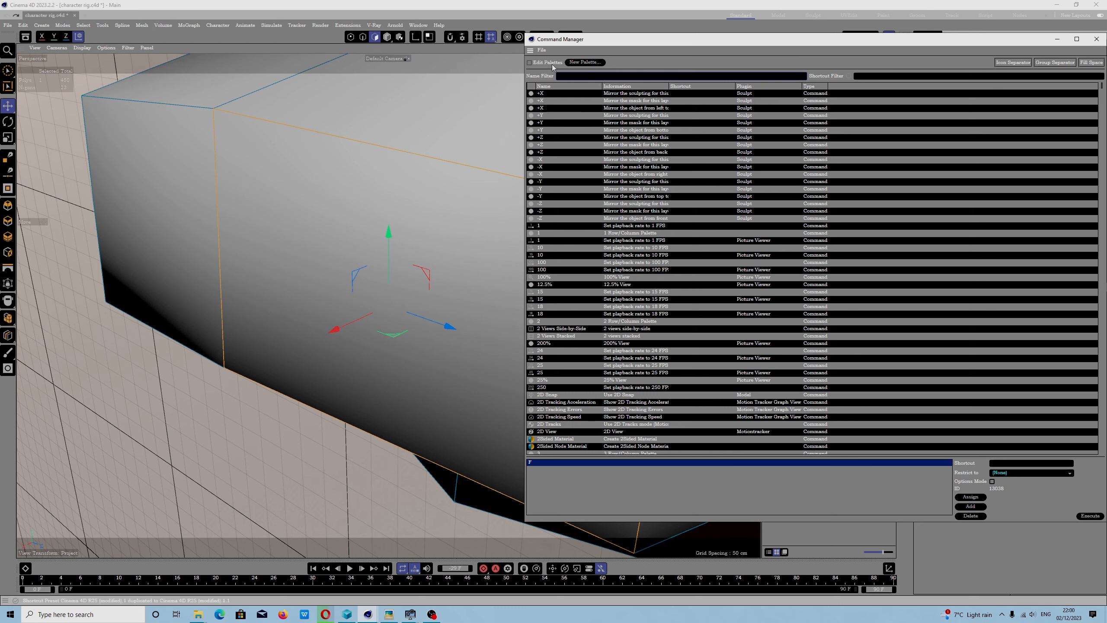
# - Compare the preset files in File Explorer's Cinema 4D shortcuts folder with the Command Manager's preset list
pyautogui.click(202, 619)
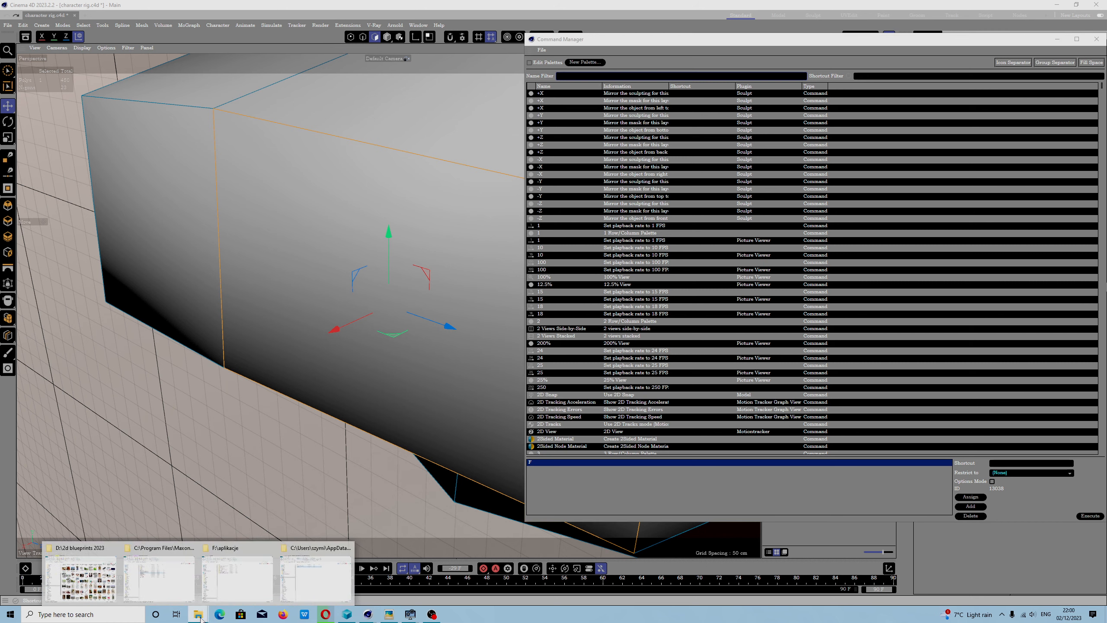
pyautogui.click(334, 586)
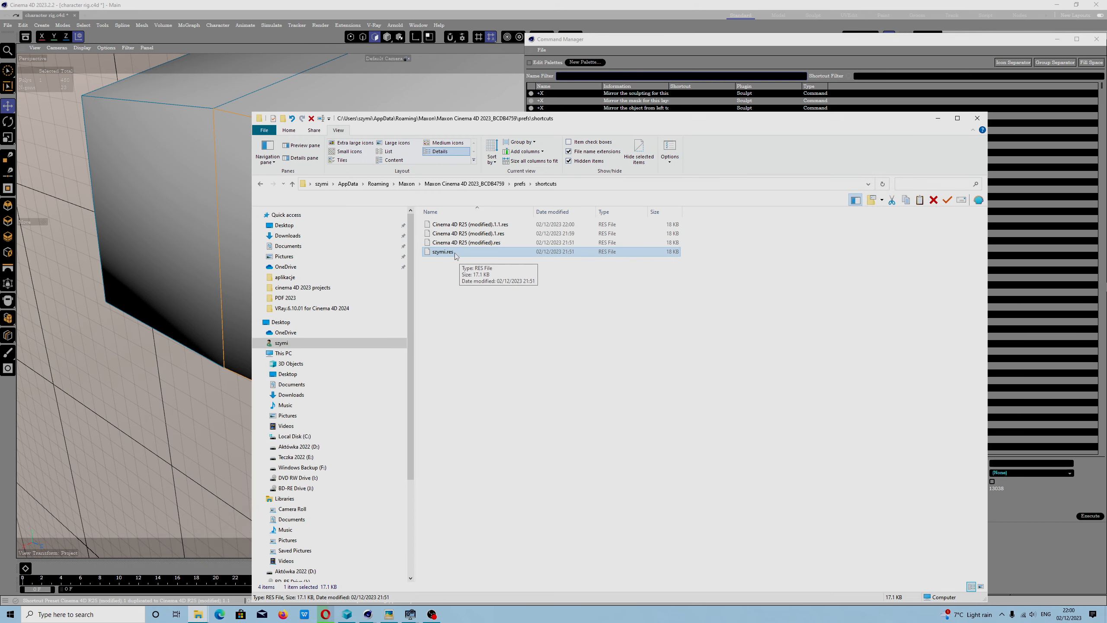
pyautogui.click(541, 50)
pyautogui.moveTo(550, 83)
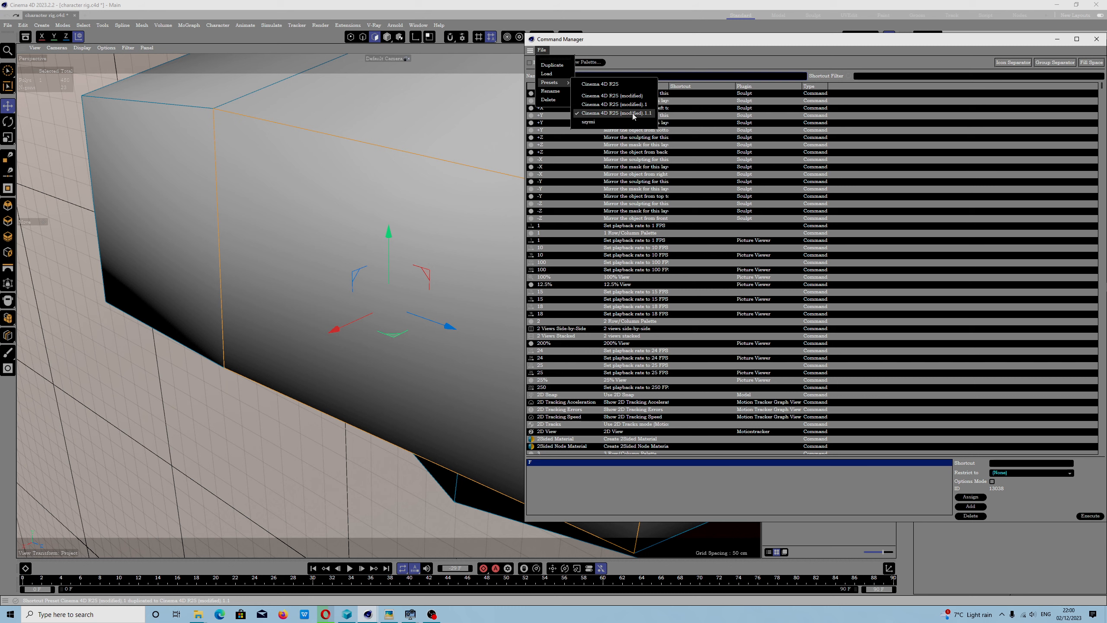
pyautogui.click(369, 615)
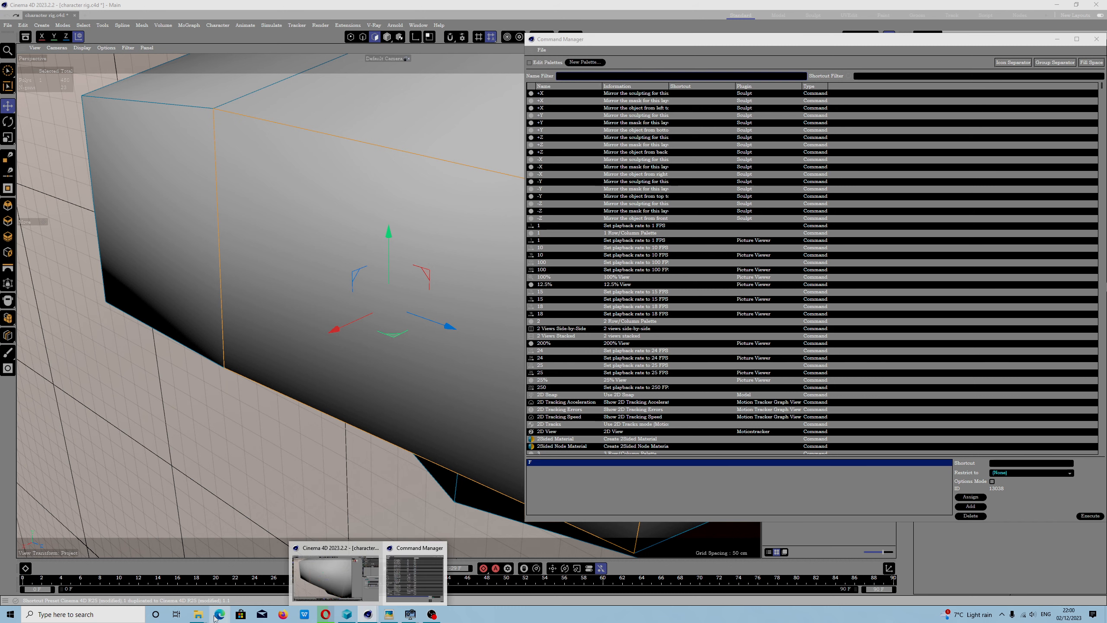
pyautogui.moveTo(198, 614)
pyautogui.click(341, 571)
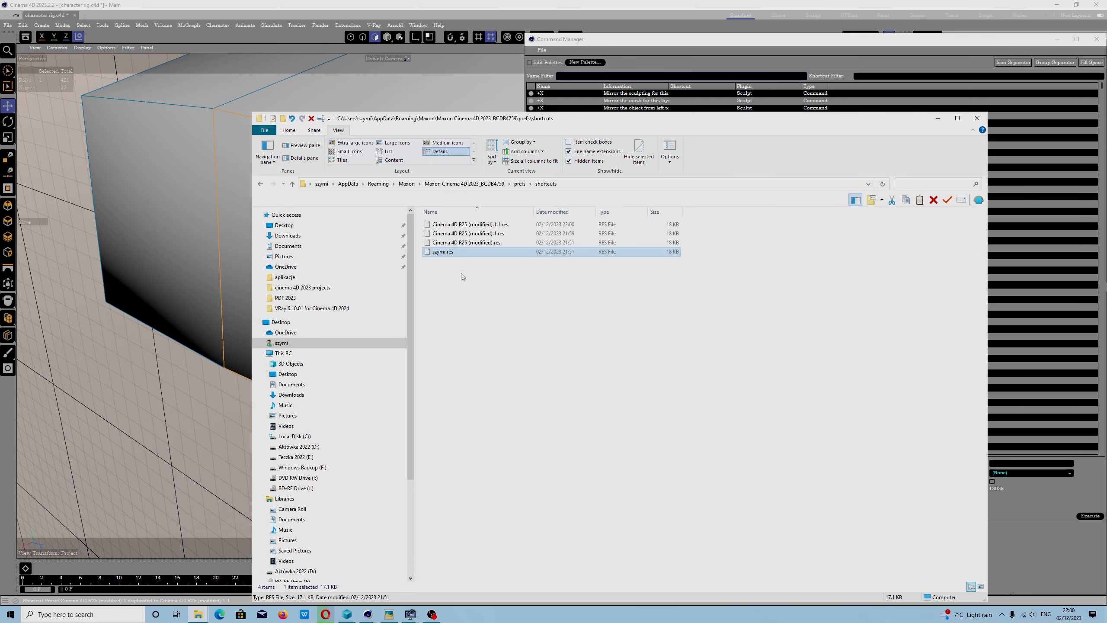
# - Rename the duplicated preset file Cinema 4D R25 (modified).1.1.res as Autodesk_Maya_2023.res
pyautogui.click(499, 226)
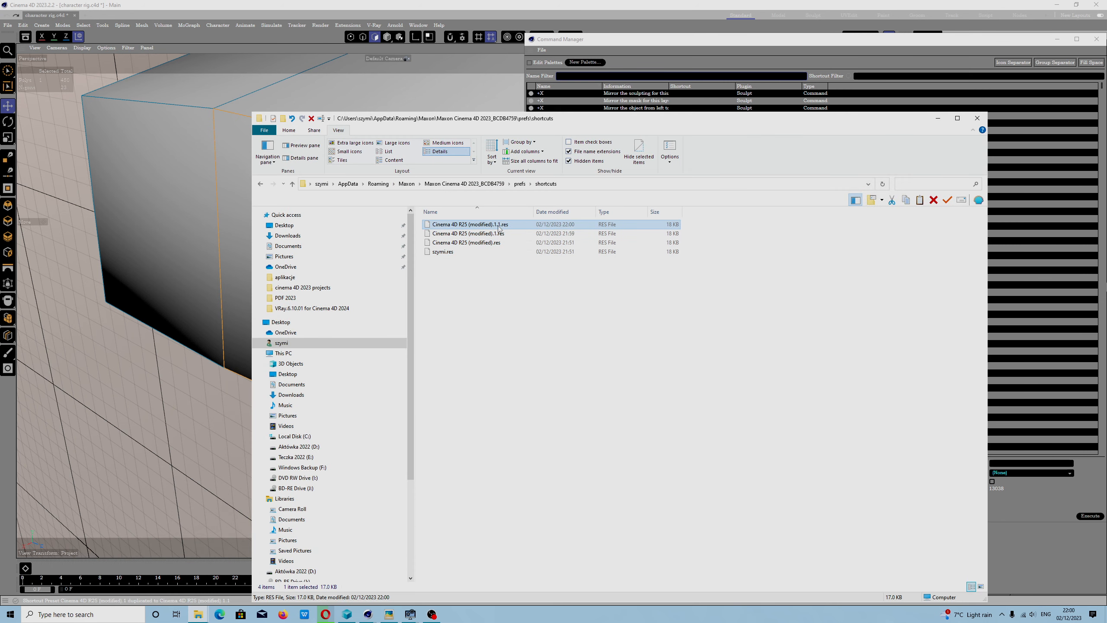
pyautogui.click(499, 226)
pyautogui.write('Autodesk_Maya_202')
pyautogui.press('Return')
# - Return to Cinema 4D's Command Manager and load the Autodesk_Maya_2023 shortcut preset
pyautogui.click(937, 118)
pyautogui.click(543, 51)
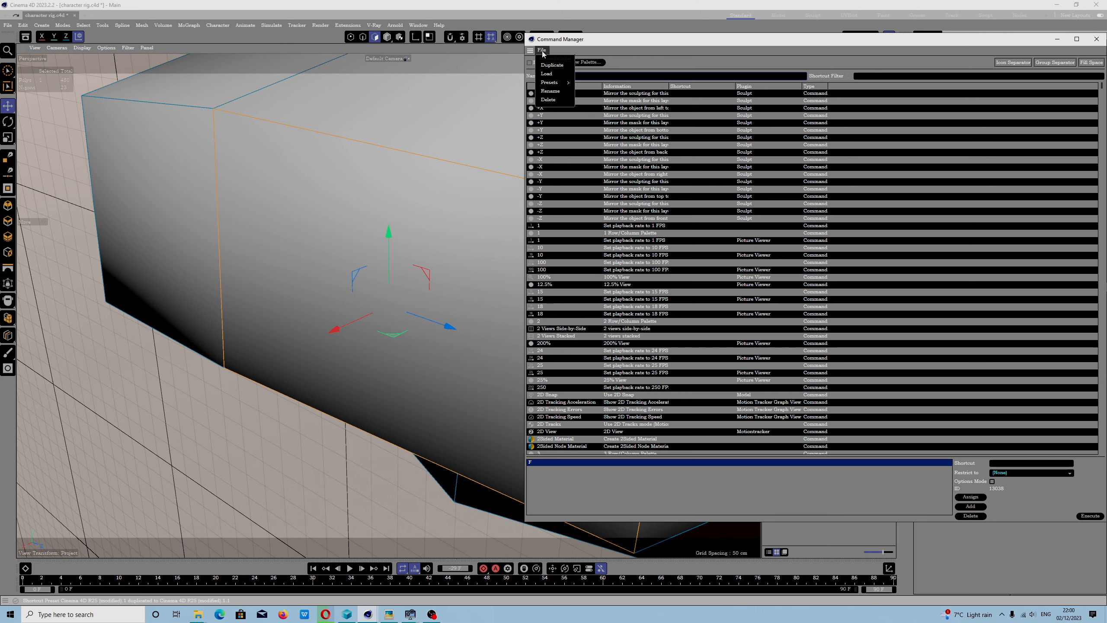
pyautogui.moveTo(552, 87)
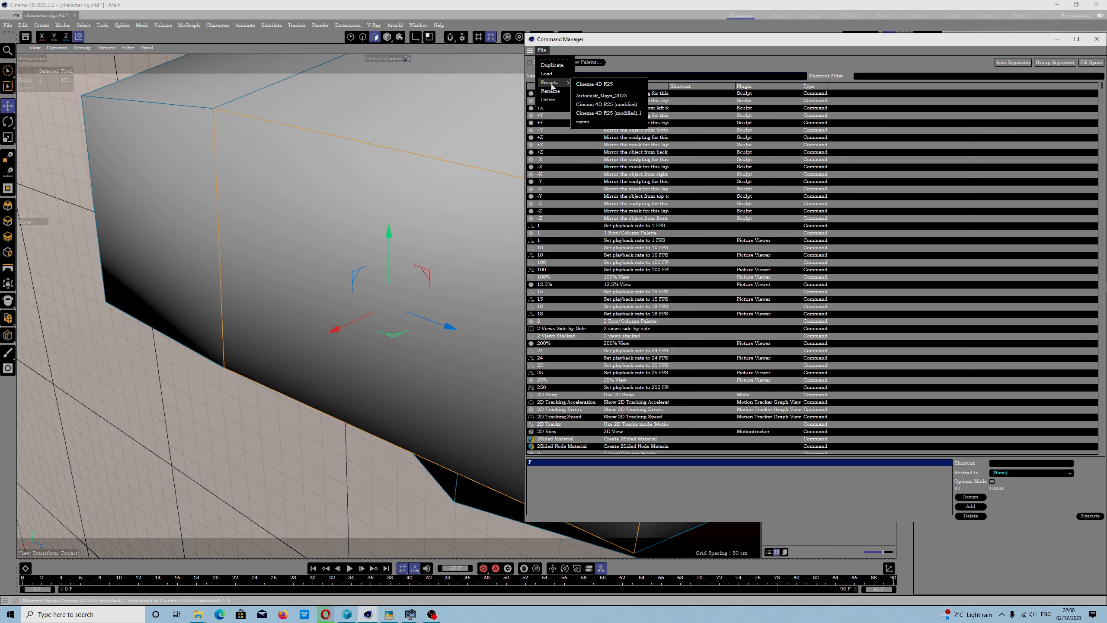
pyautogui.click(620, 96)
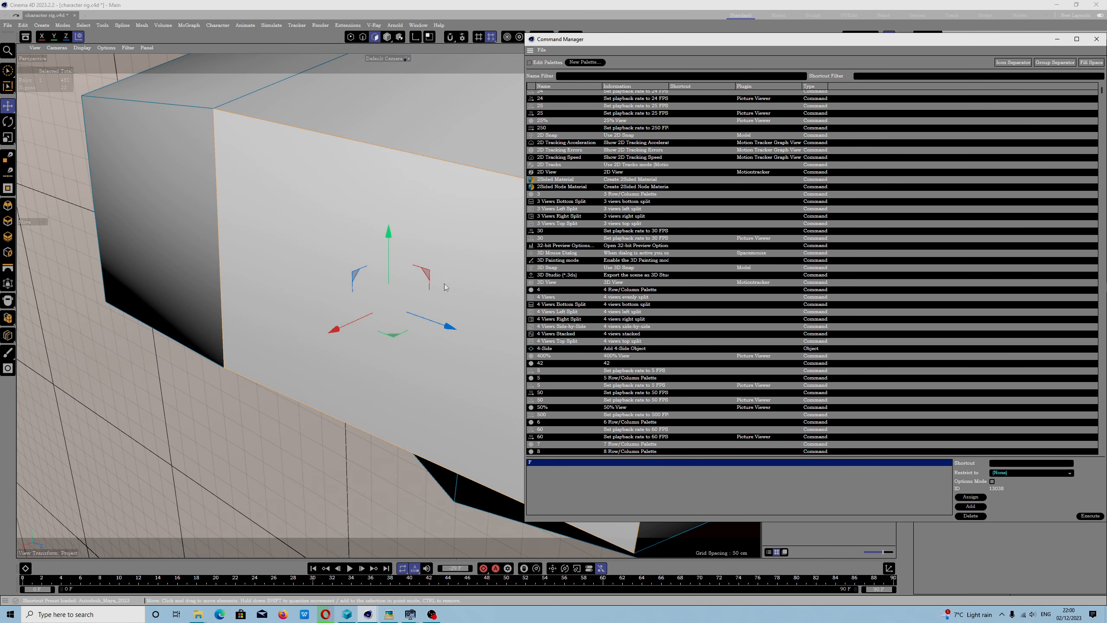
# - Minimise the Command Manager and test Frame Selected Elements on the hand polygon with the loaded preset
pyautogui.scroll(-8, 392, 287)
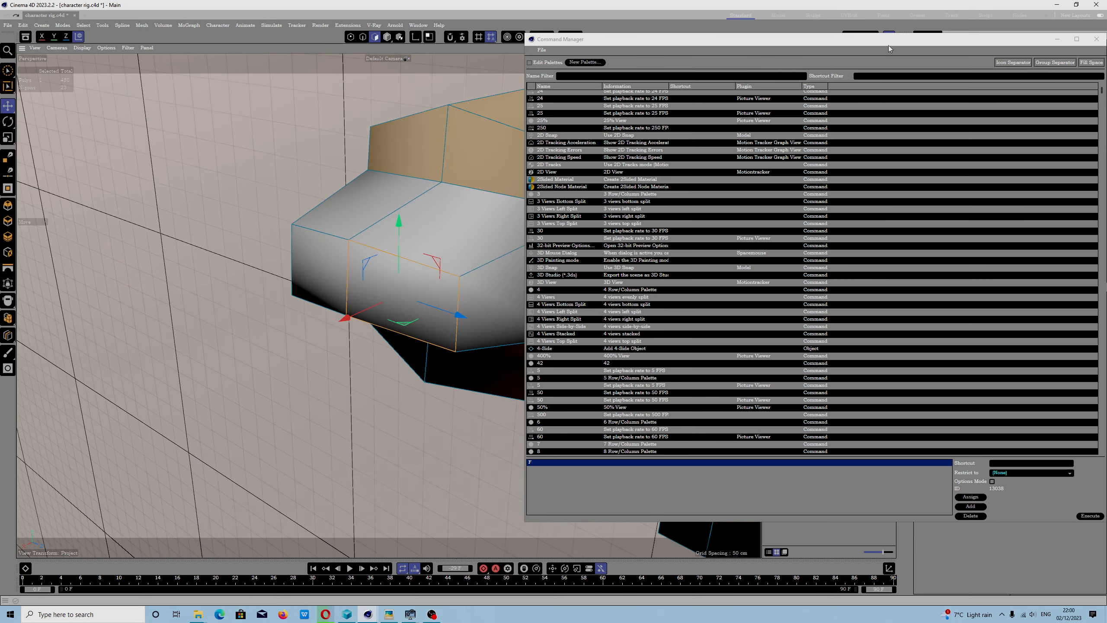
pyautogui.moveTo(886, 40); pyautogui.dragTo(563, 64)
pyautogui.click(779, 65)
pyautogui.scroll(-6, 415, 267)
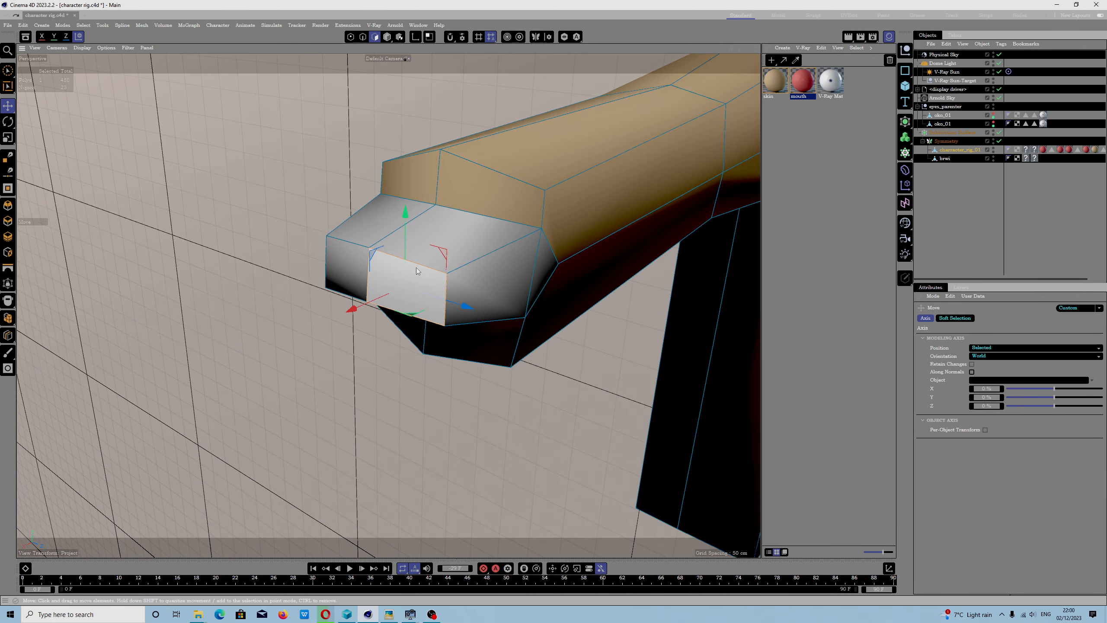
pyautogui.press('f')
pyautogui.scroll(-8, 416, 293)
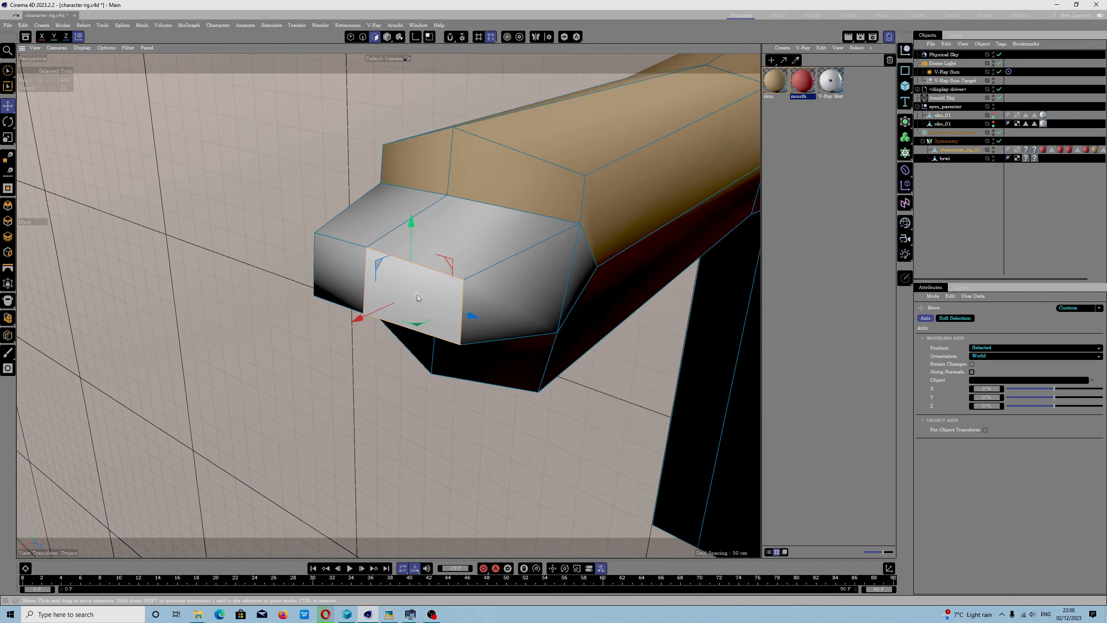
pyautogui.scroll(-5, 417, 295)
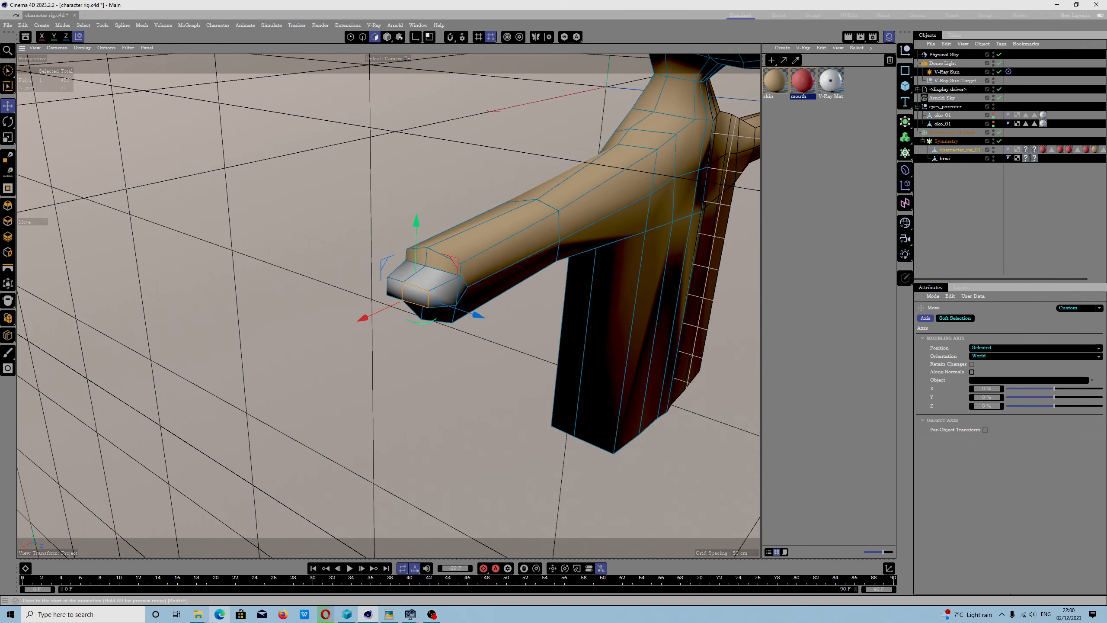
# - Copy Autodesk_Maya_2023.res, Cinema 4D R25 (modified).1.res and the user-named preset file from the shortcuts folder in File Explorer
pyautogui.moveTo(198, 615)
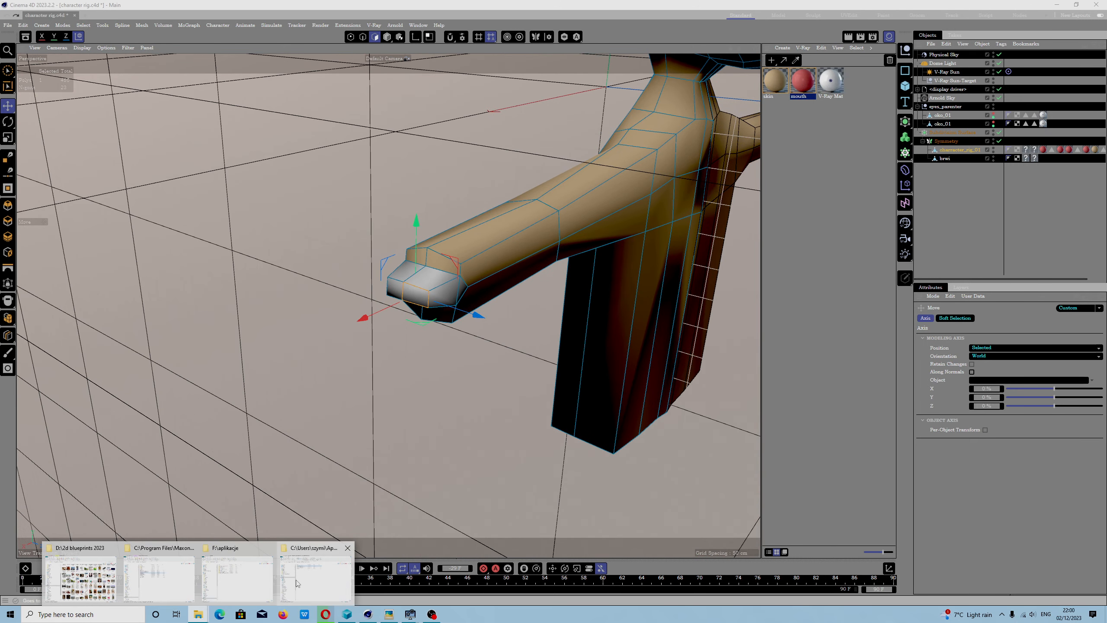
pyautogui.click(314, 565)
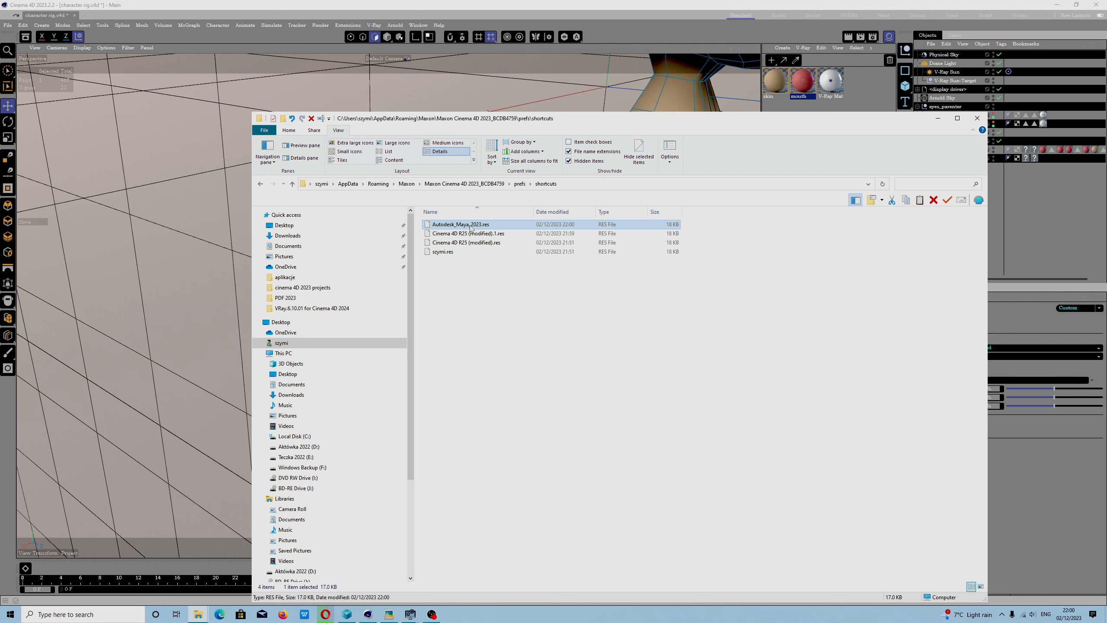
pyautogui.keyDown('ctrl'); pyautogui.click(445, 252); pyautogui.keyUp('ctrl')
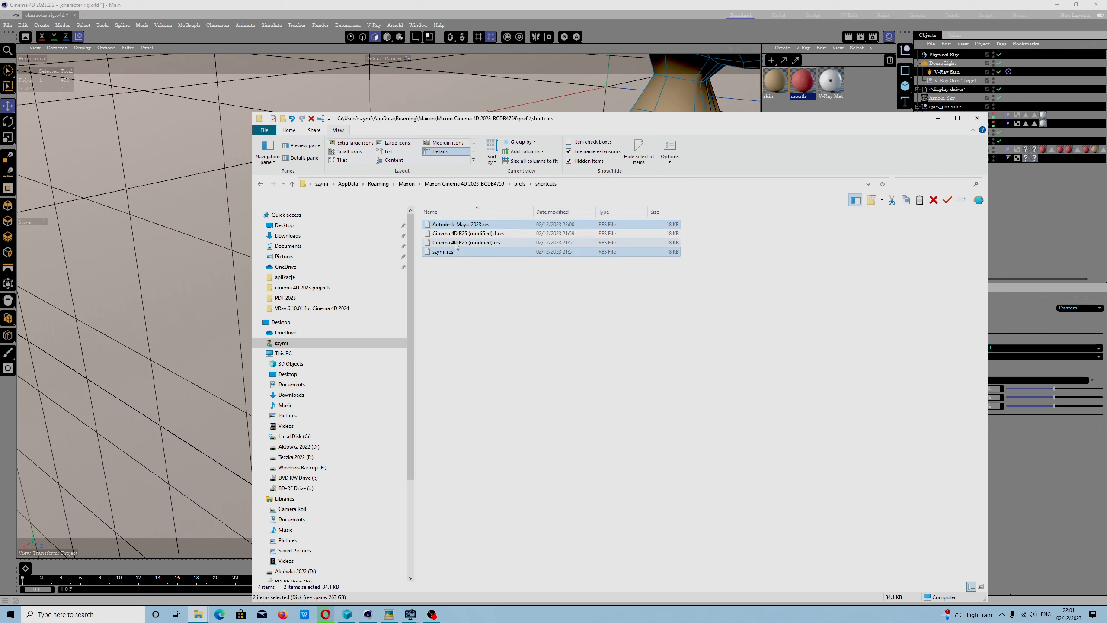
pyautogui.keyDown('ctrl'); pyautogui.click(457, 234); pyautogui.keyUp('ctrl')
pyautogui.rightClick(459, 237)
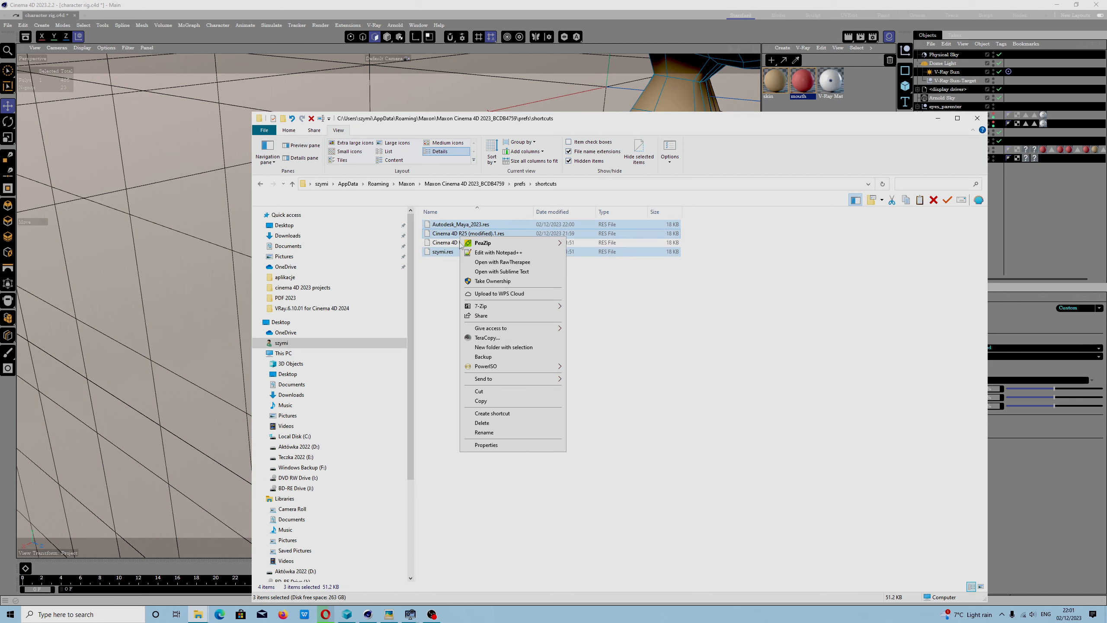
pyautogui.click(481, 400)
# - Create a folder named "cinema 4D 2023 keyboard presets" on drive D
pyautogui.click(310, 183)
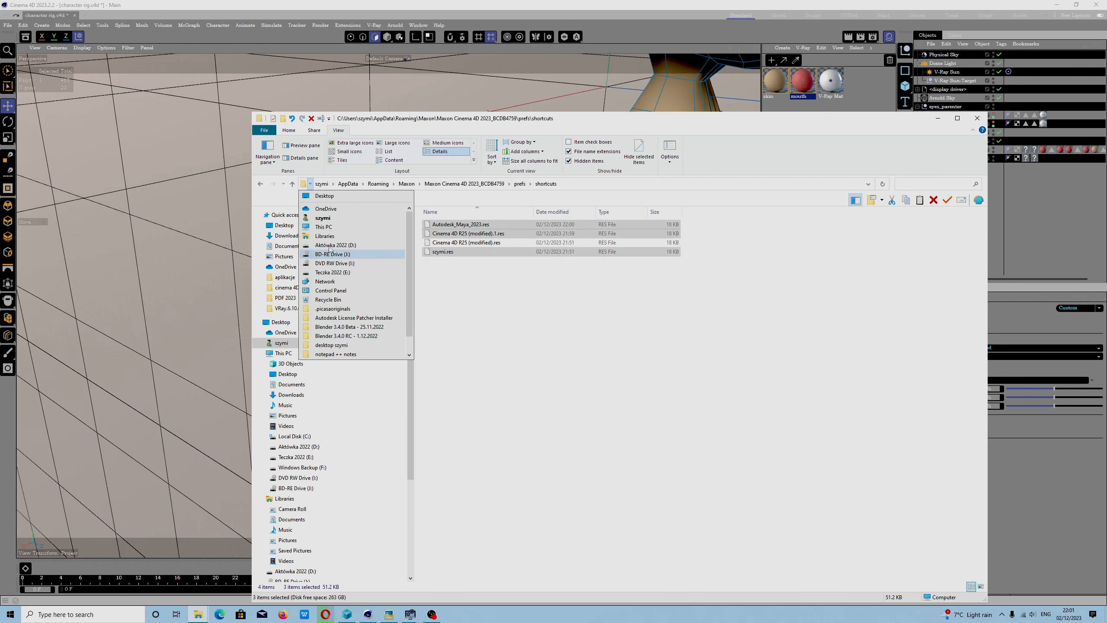
pyautogui.click(323, 227)
pyautogui.doubleClick(597, 299)
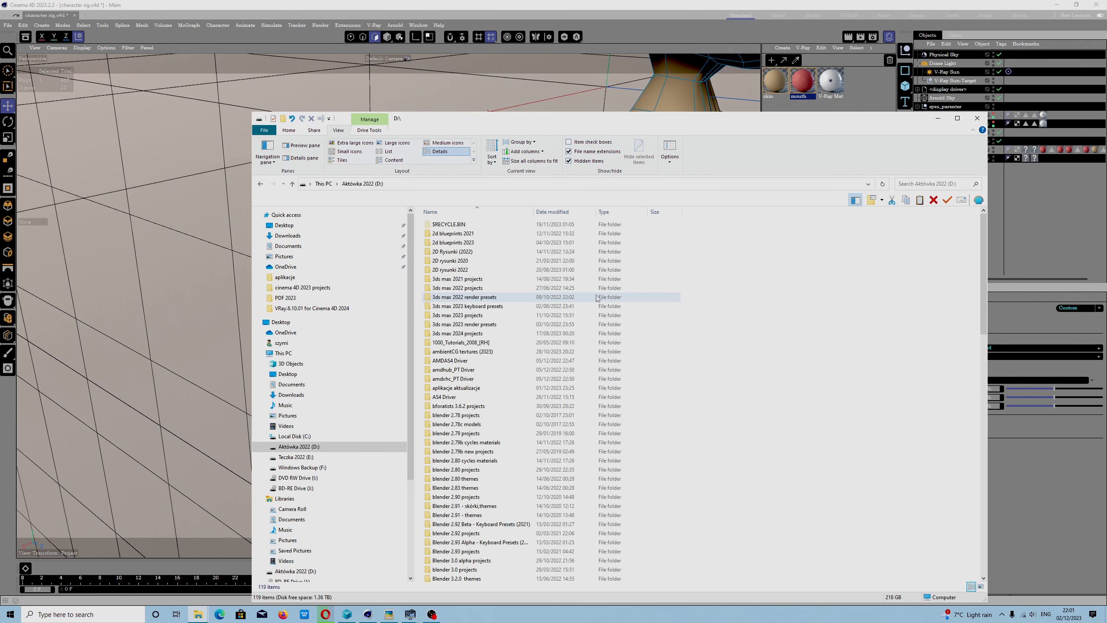
pyautogui.rightClick(769, 285)
pyautogui.moveTo(828, 407)
pyautogui.click(884, 413)
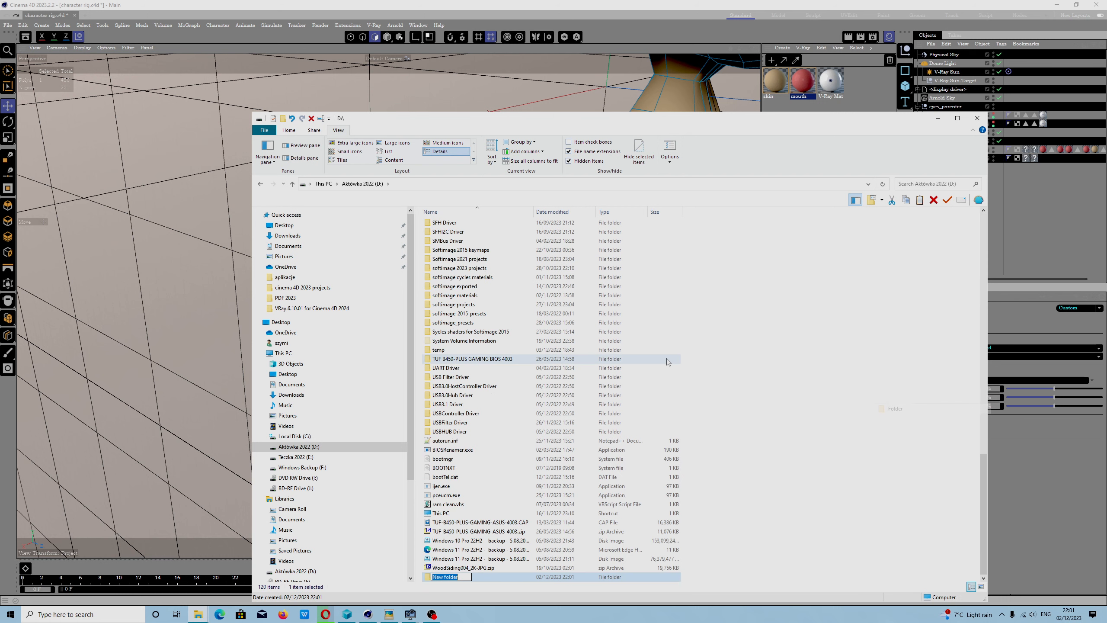
pyautogui.write('cinema 4D 2023 keyboard presets')
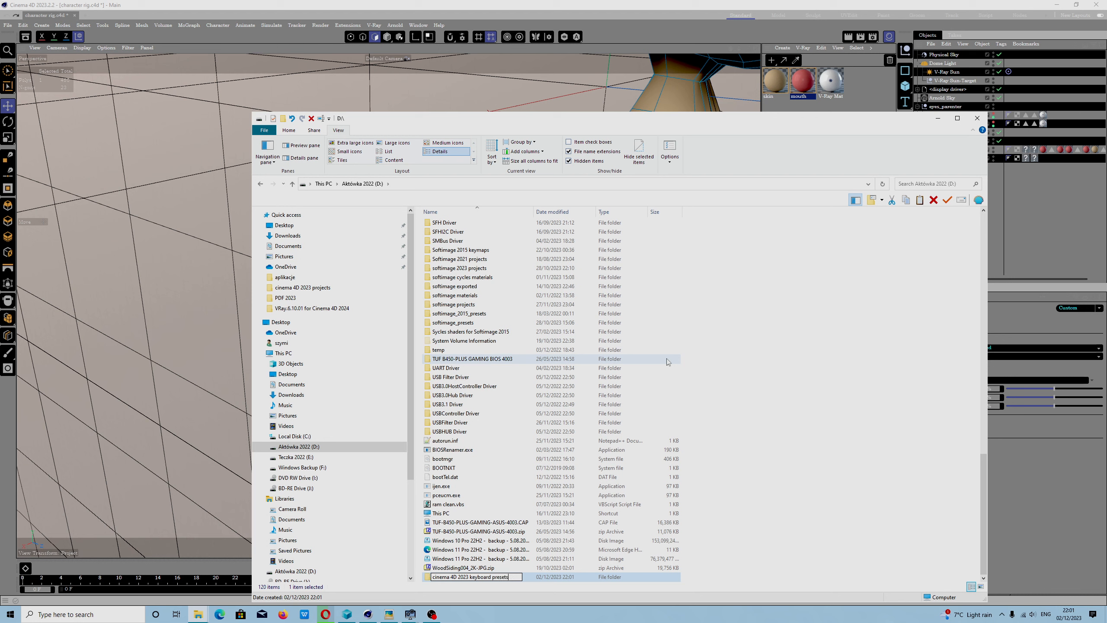
pyautogui.press('Return')
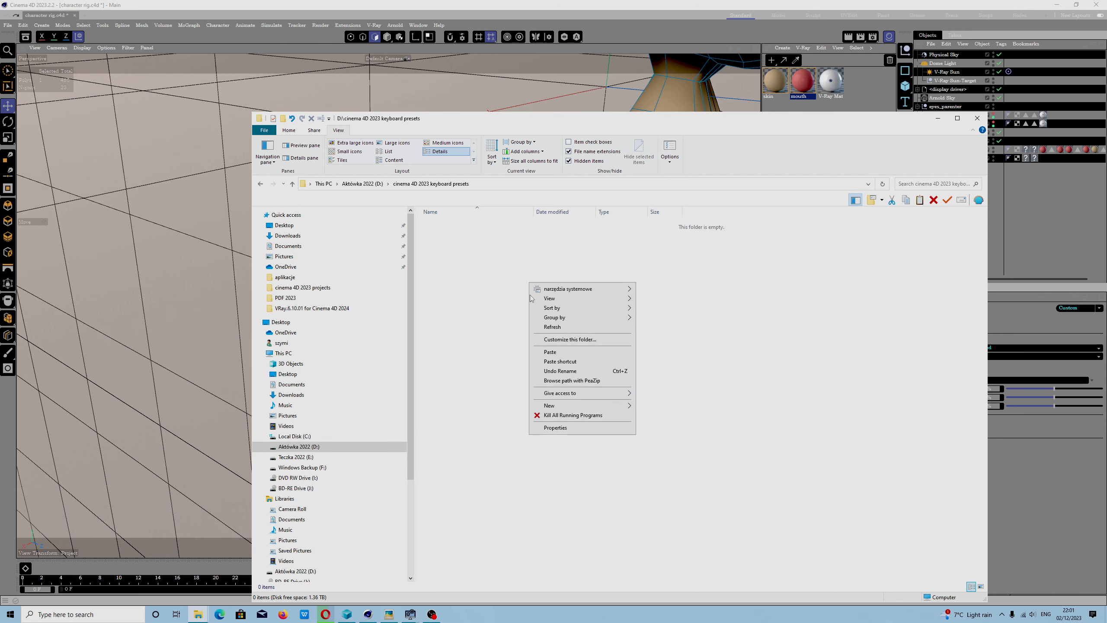
# - Paste the copied preset files into the new keyboard presets folder and minimise File Explorer
pyautogui.click(550, 351)
pyautogui.click(593, 392)
pyautogui.click(938, 118)
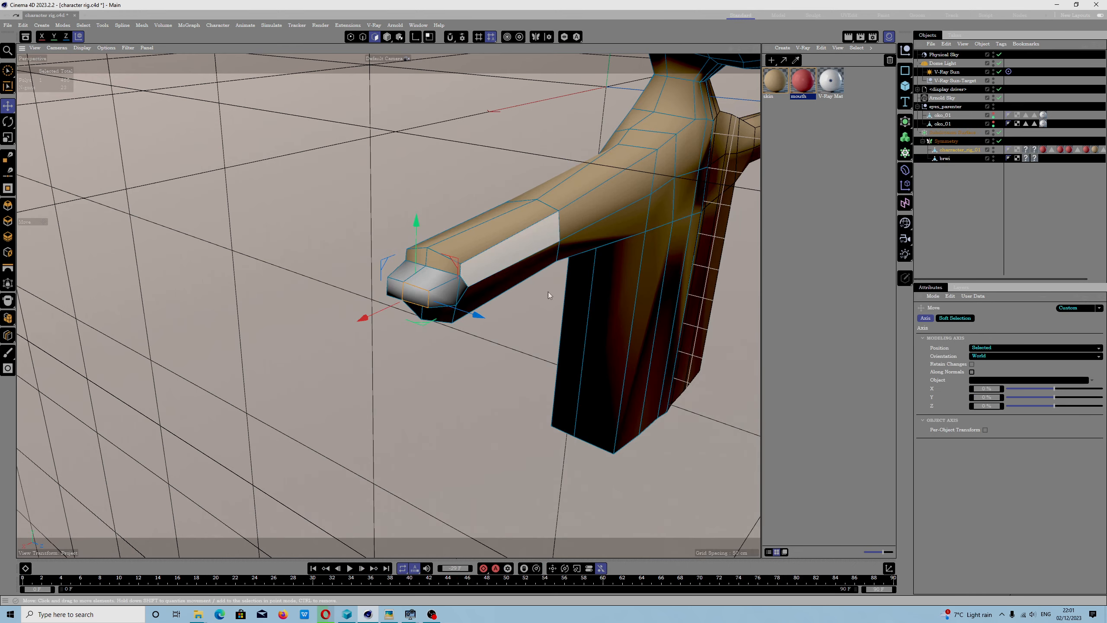
# - Select the torso polygon below the armpit in Cinema 4D and frame it in the viewport
pyautogui.scroll(3, 409, 343)
pyautogui.scroll(-3, 410, 343)
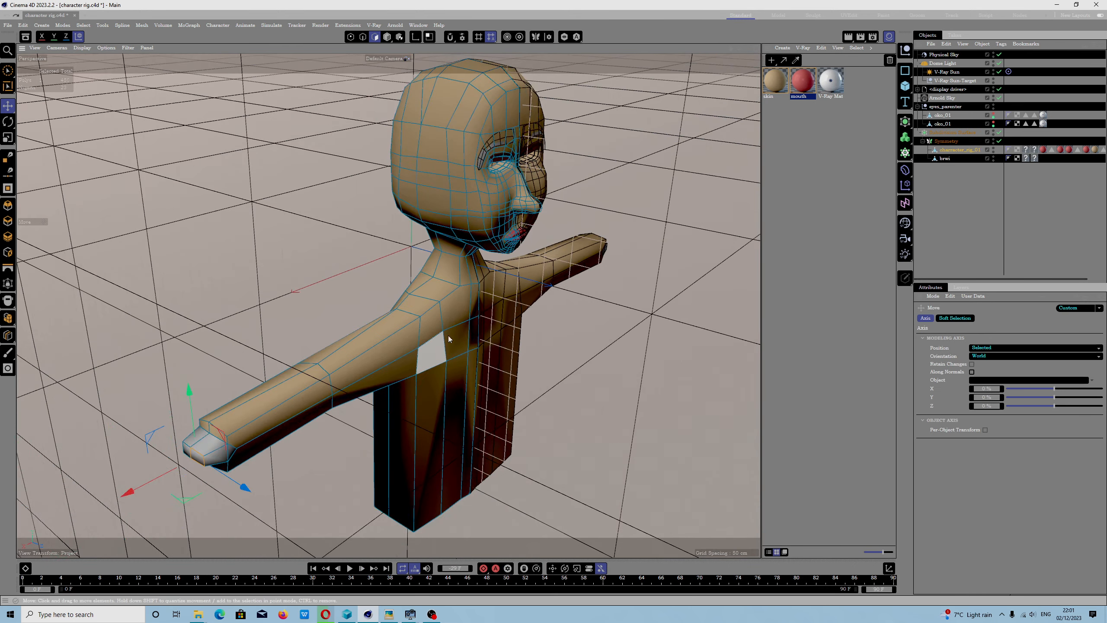
pyautogui.press('s')
pyautogui.scroll(-5, 452, 390)
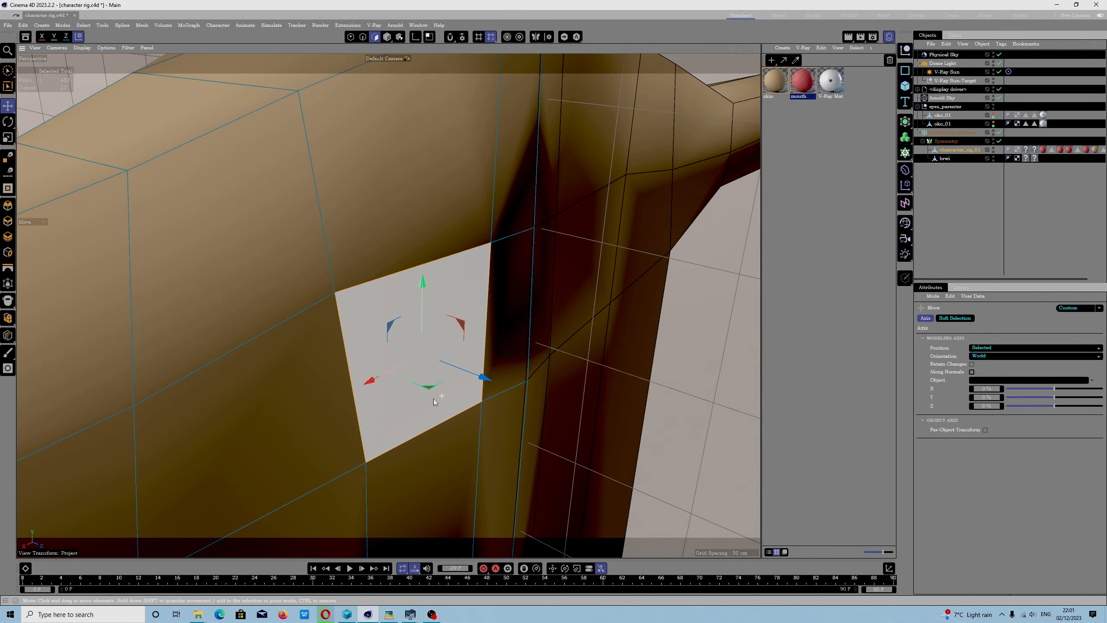
# - Cut a horizontal edge at mid-height across the two outer front polygons of the torso with Line Cut
pyautogui.scroll(-6, 423, 403)
pyautogui.keyDown('alt'); pyautogui.moveTo(357, 402); pyautogui.dragTo(452, 322); pyautogui.keyUp('alt')
pyautogui.scroll(-5, 479, 357)
pyautogui.keyDown('alt'); pyautogui.moveTo(482, 367); pyautogui.dragTo(433, 407); pyautogui.keyUp('alt')
pyautogui.keyDown('alt'); pyautogui.moveTo(462, 469); pyautogui.dragTo(531, 416); pyautogui.keyUp('alt')
pyautogui.scroll(-4, 405, 420)
pyautogui.scroll(11, 426, 420)
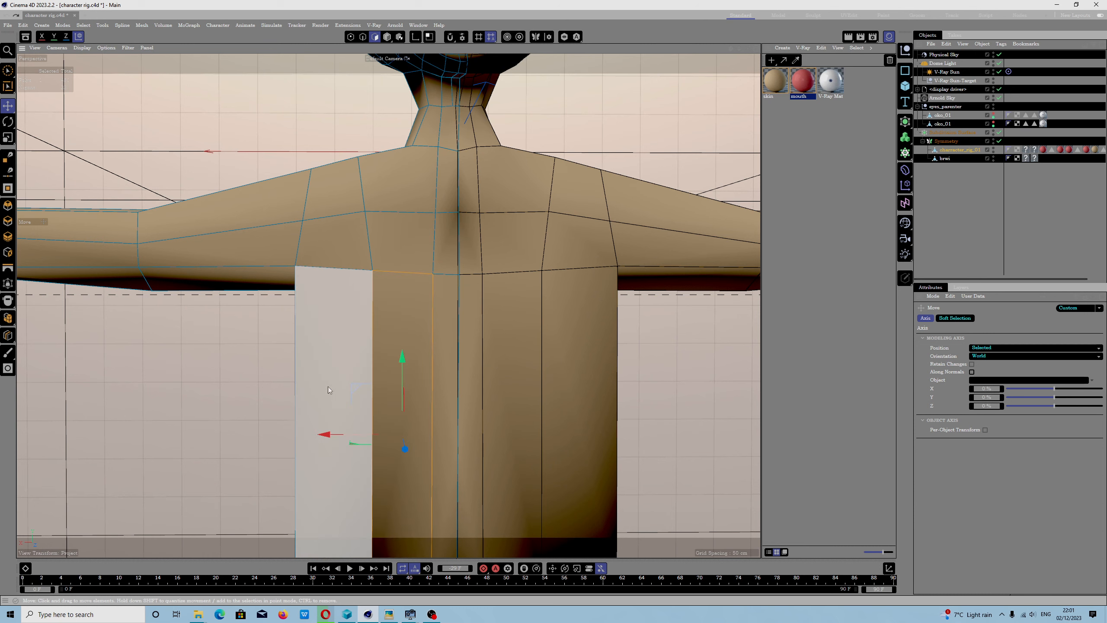
pyautogui.press('k')
pyautogui.press('k')
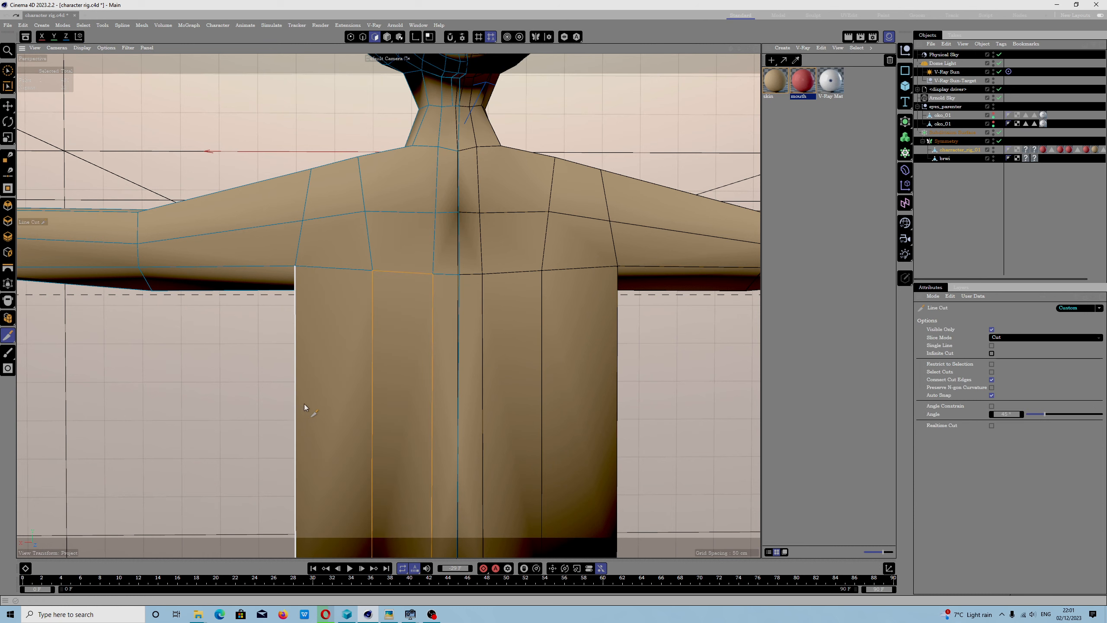
pyautogui.scroll(-5, 409, 408)
pyautogui.click(421, 422)
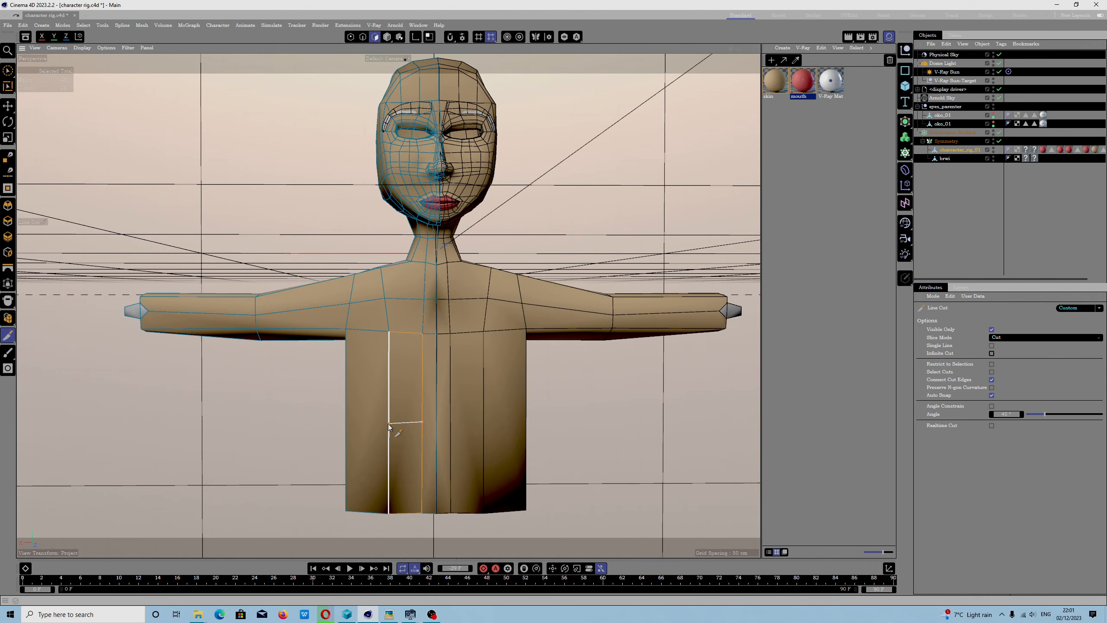
pyautogui.click(388, 424)
pyautogui.press('r')
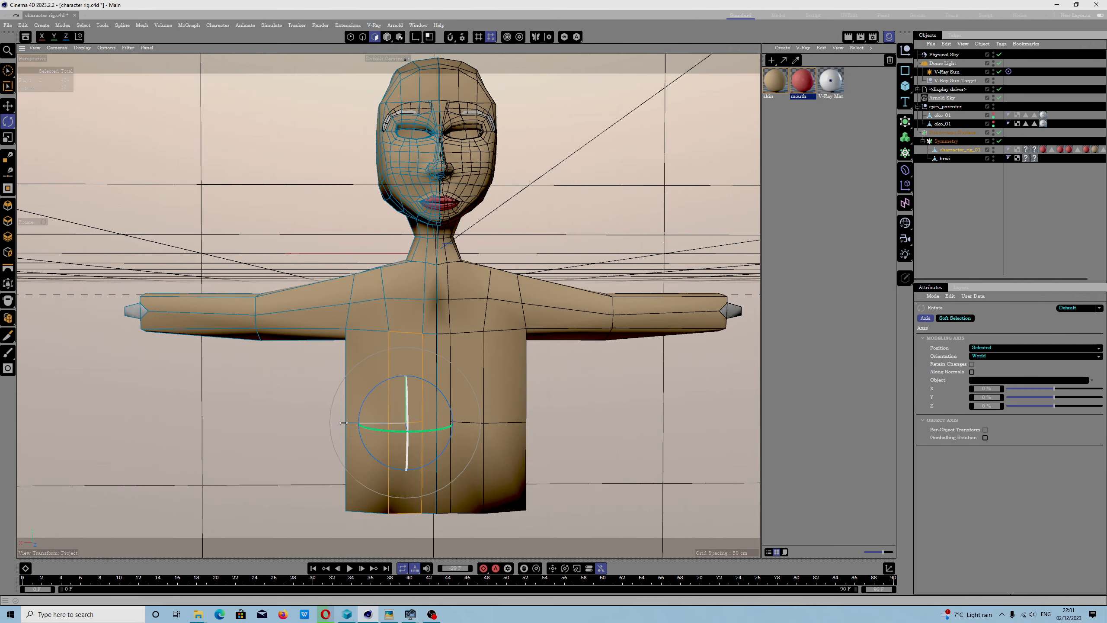
# - Switch through the Rotate, Scale and Move tools and clear the torso polygon selection
pyautogui.keyDown('alt'); pyautogui.moveTo(287, 433); pyautogui.dragTo(337, 343); pyautogui.keyUp('alt')
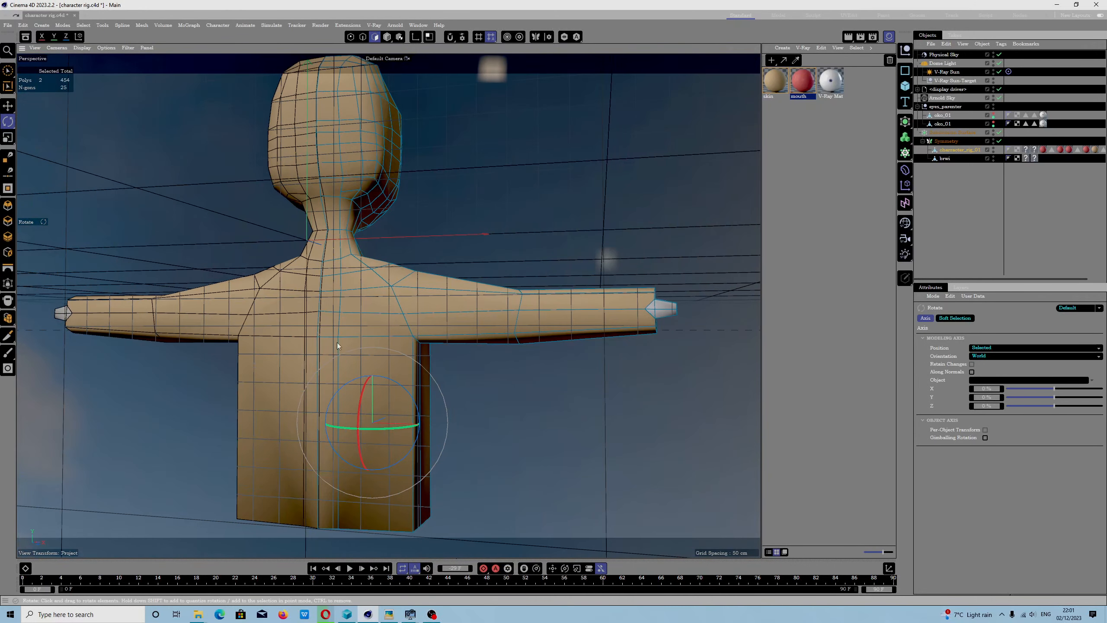
pyautogui.click(14, 113)
pyautogui.click(8, 108)
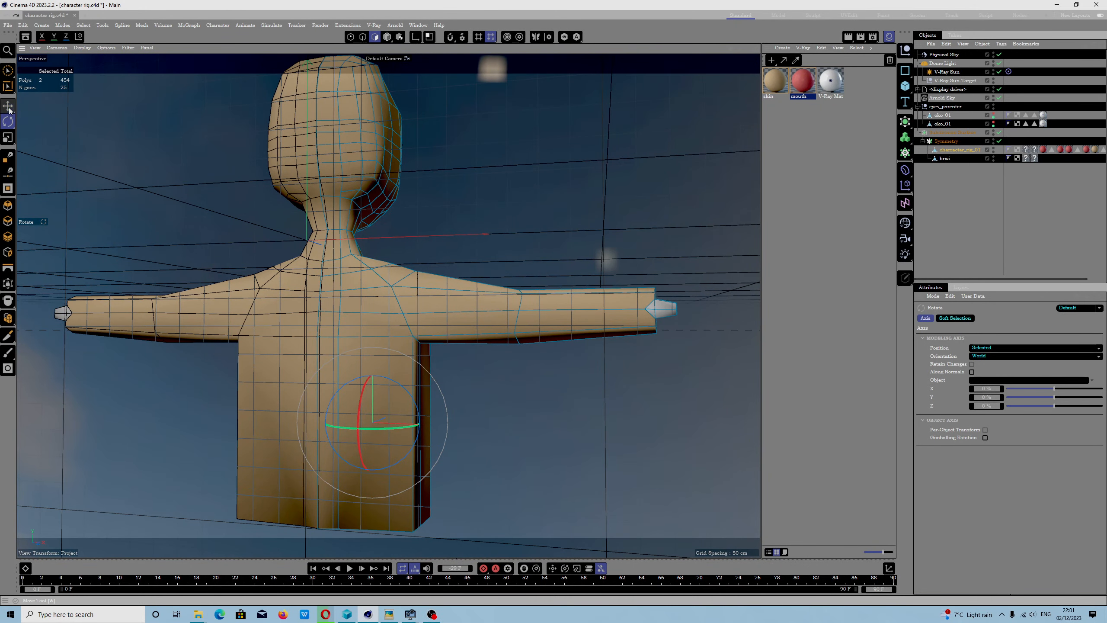
pyautogui.click(13, 139)
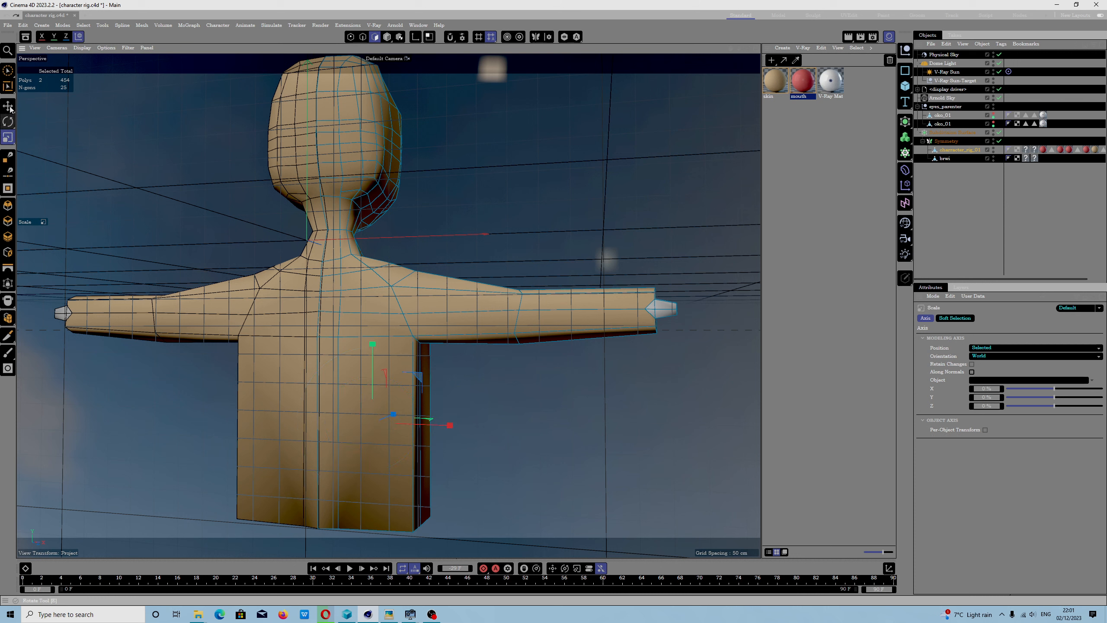
pyautogui.keyDown('alt'); pyautogui.moveTo(304, 348); pyautogui.dragTo(392, 386); pyautogui.keyUp('alt')
pyautogui.scroll(10, 373, 376)
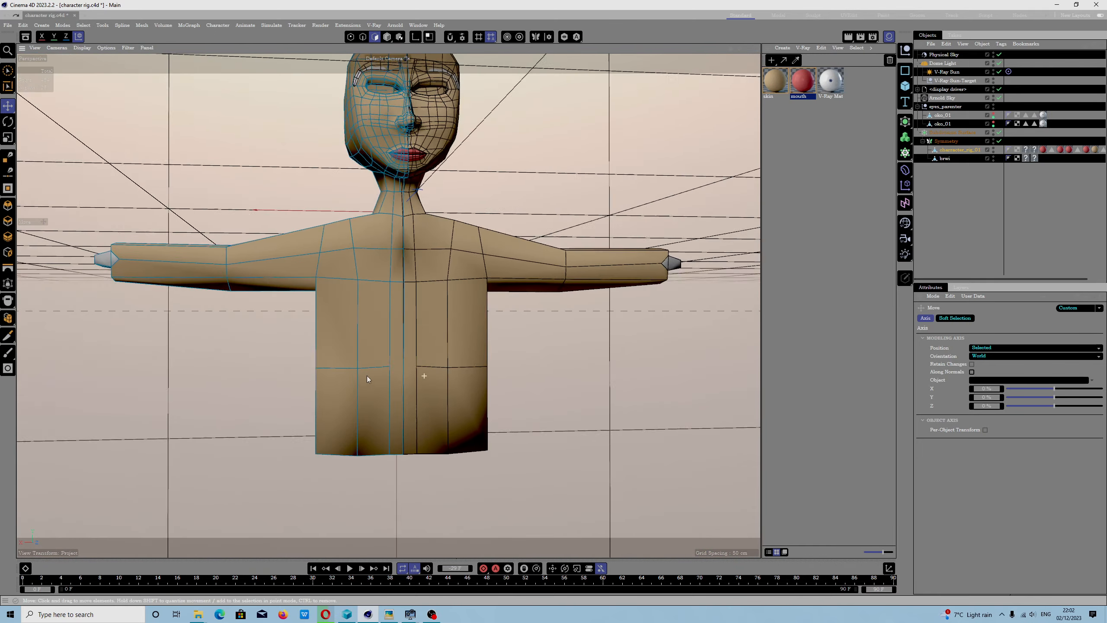
pyautogui.press('k')
pyautogui.press('k')
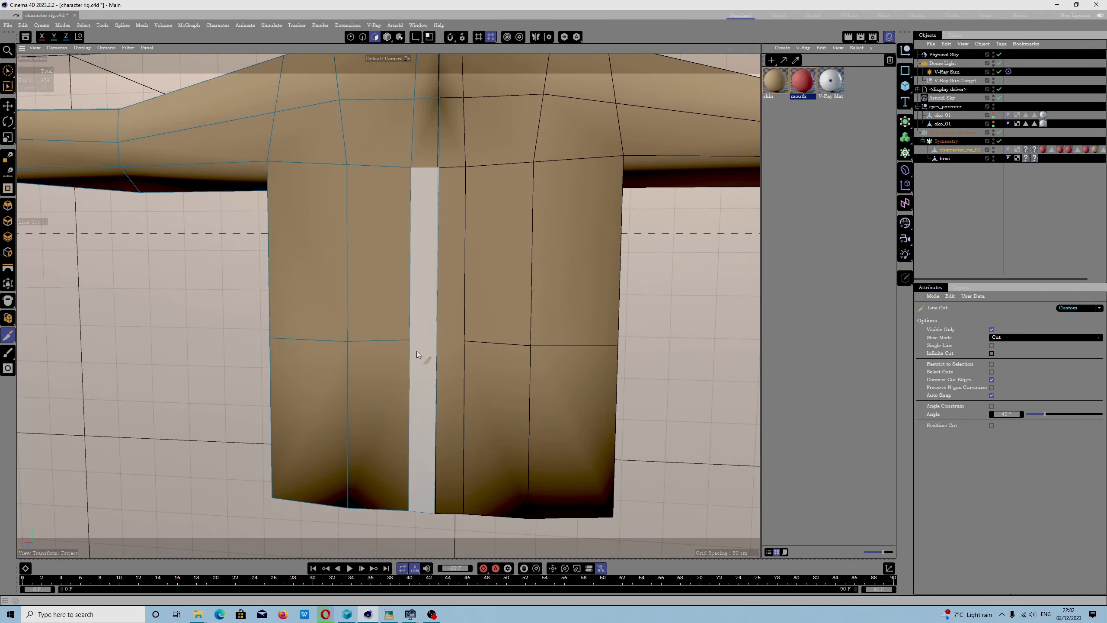
pyautogui.click(410, 340)
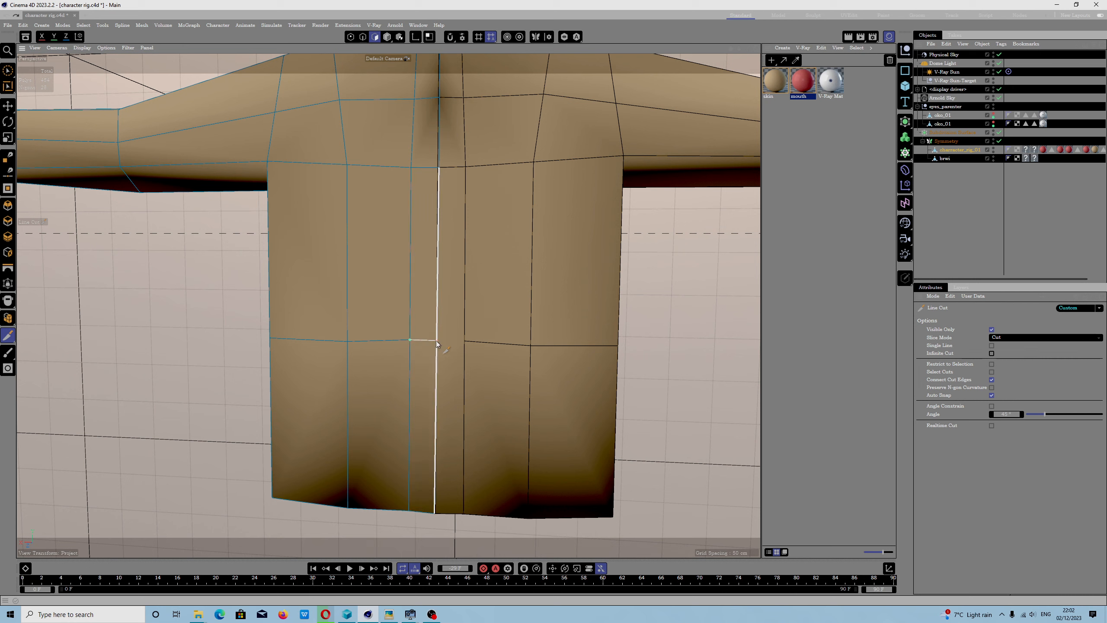
pyautogui.press('r')
# - Line-cut across the narrow front strip from the torso's centre line to the end of the existing horizontal cut
pyautogui.press('k')
pyautogui.press('k')
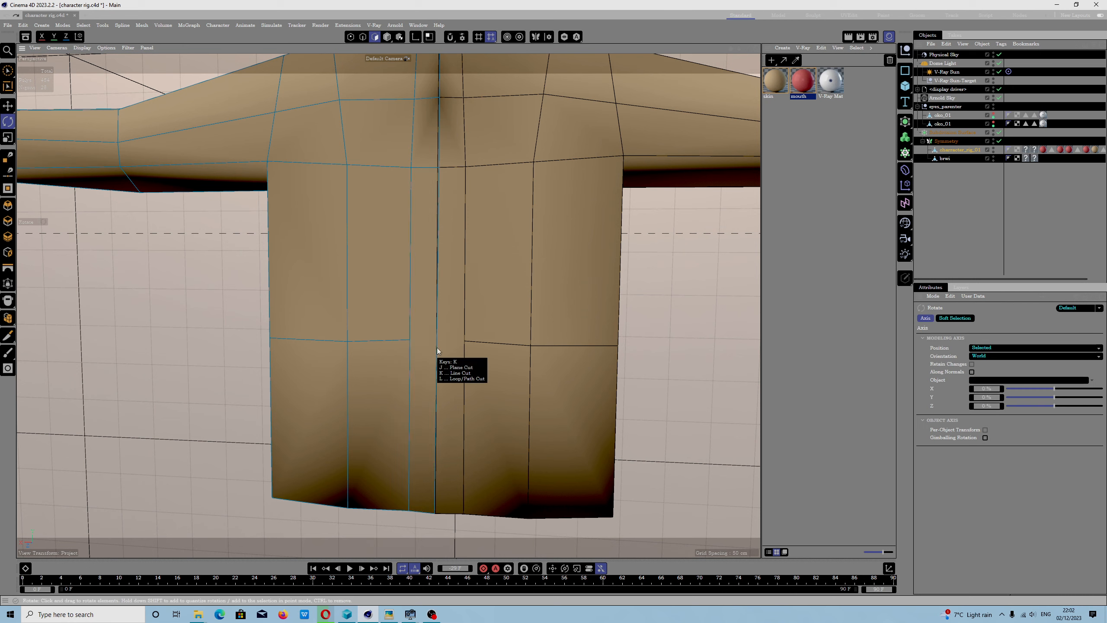
pyautogui.click(437, 340)
pyautogui.click(411, 340)
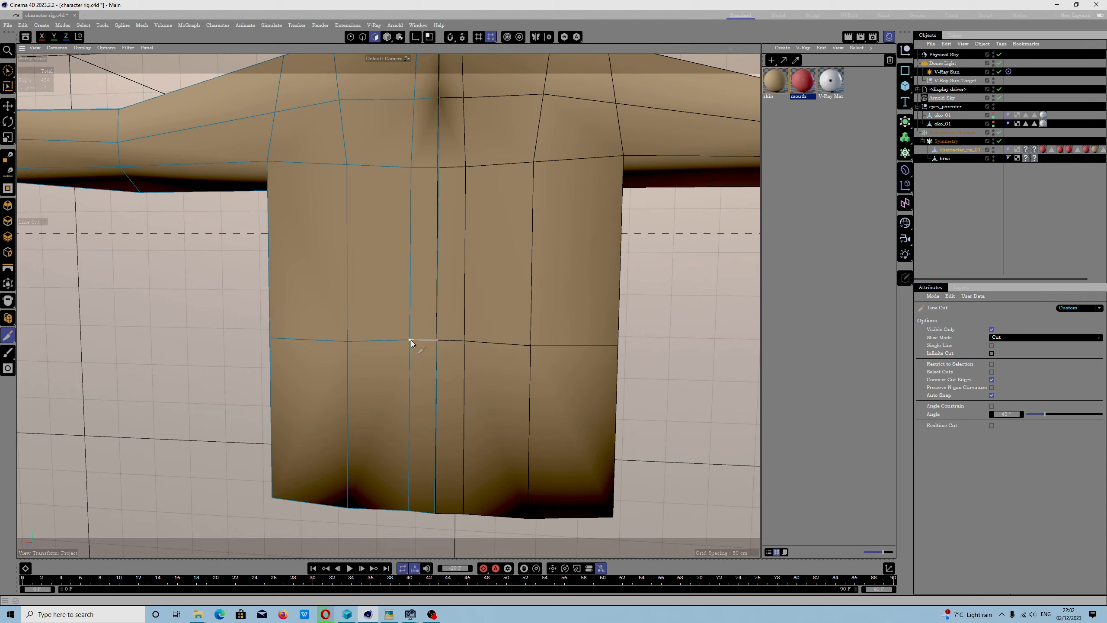
pyautogui.press('r')
# - Continue the horizontal Line Cut from the front corner across the side polygons of the torso
pyautogui.keyDown('alt'); pyautogui.moveTo(396, 369); pyautogui.dragTo(307, 378); pyautogui.keyUp('alt')
pyautogui.press('k')
pyautogui.press('k')
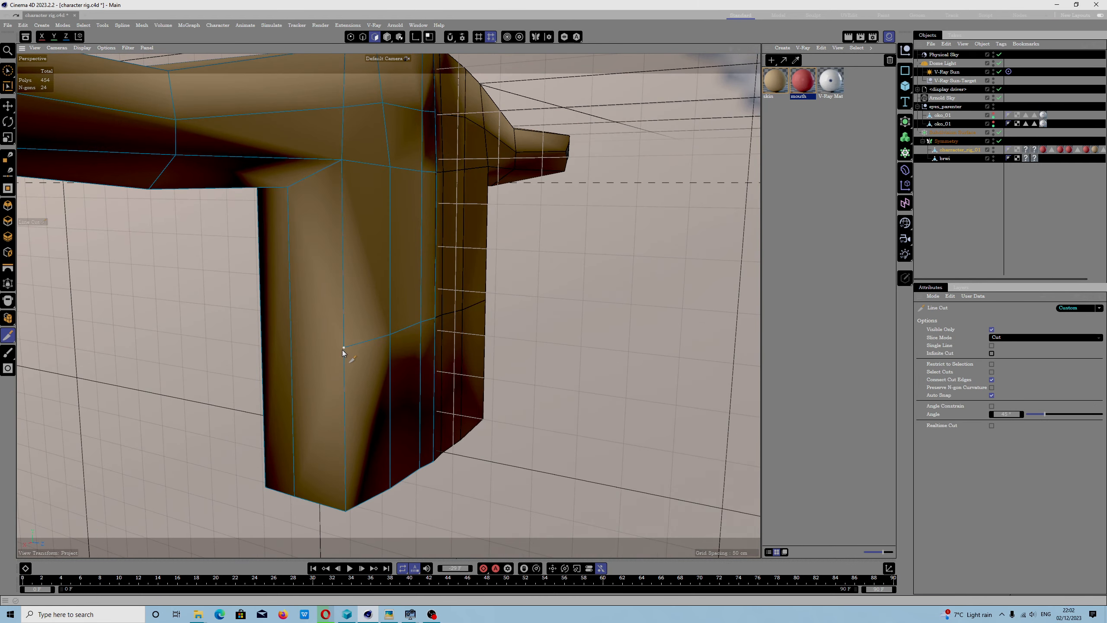
pyautogui.click(344, 348)
pyautogui.click(291, 345)
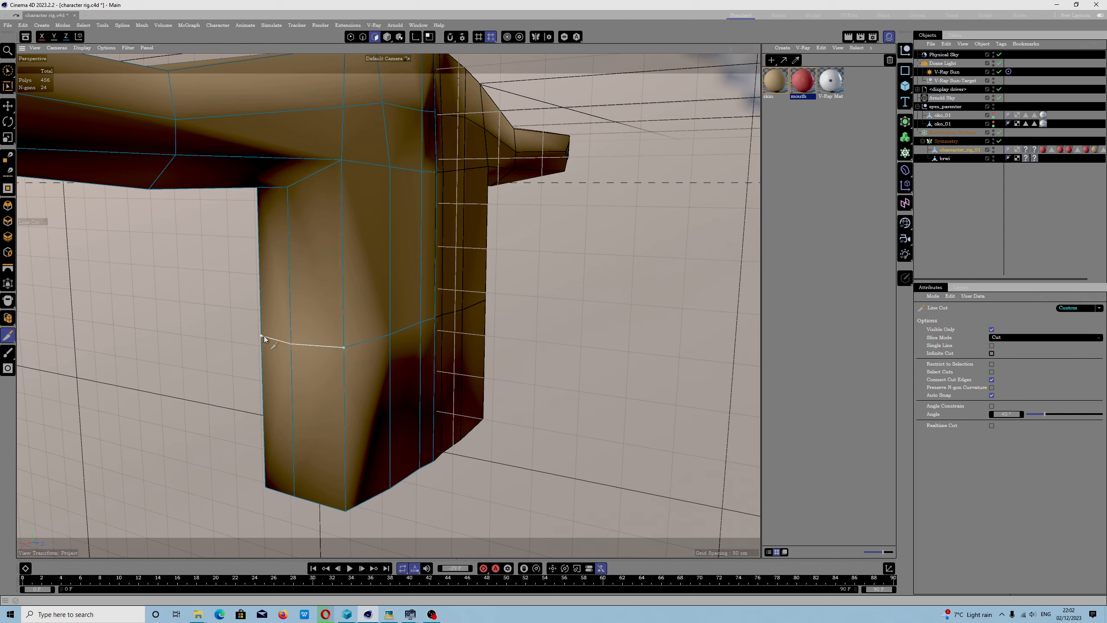
pyautogui.press('r')
# - Continue the horizontal Line Cut across the torso's back, from the side edge to the centre line
pyautogui.keyDown('alt'); pyautogui.moveTo(297, 375); pyautogui.dragTo(379, 372); pyautogui.keyUp('alt')
pyautogui.press('k')
pyautogui.press('k')
pyautogui.click(384, 361)
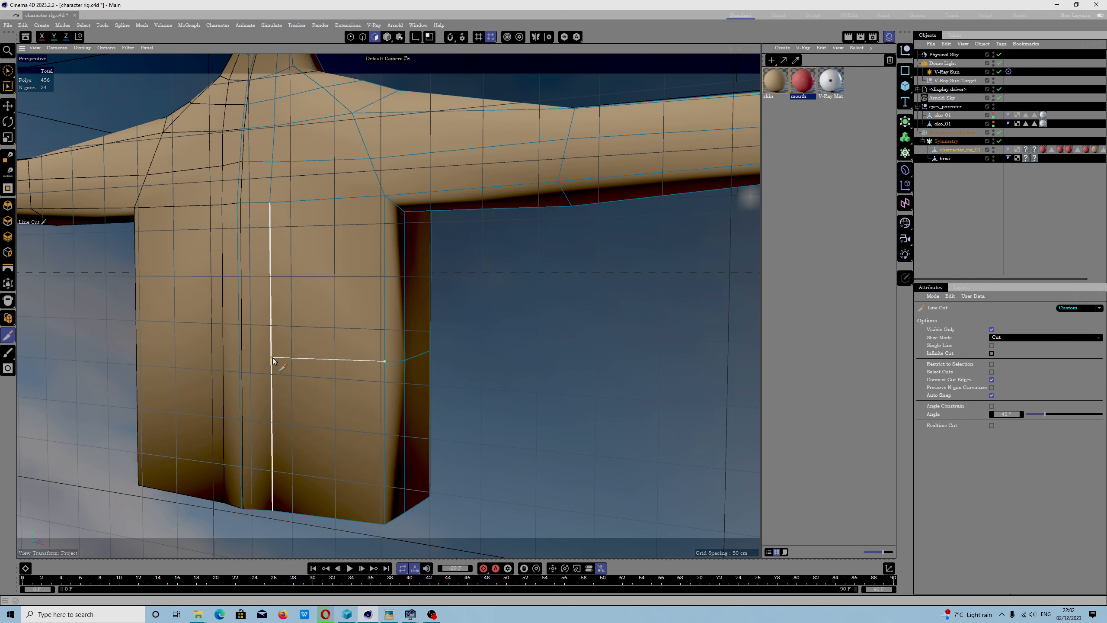
pyautogui.click(255, 356)
pyautogui.moveTo(253, 357); pyautogui.dragTo(239, 356)
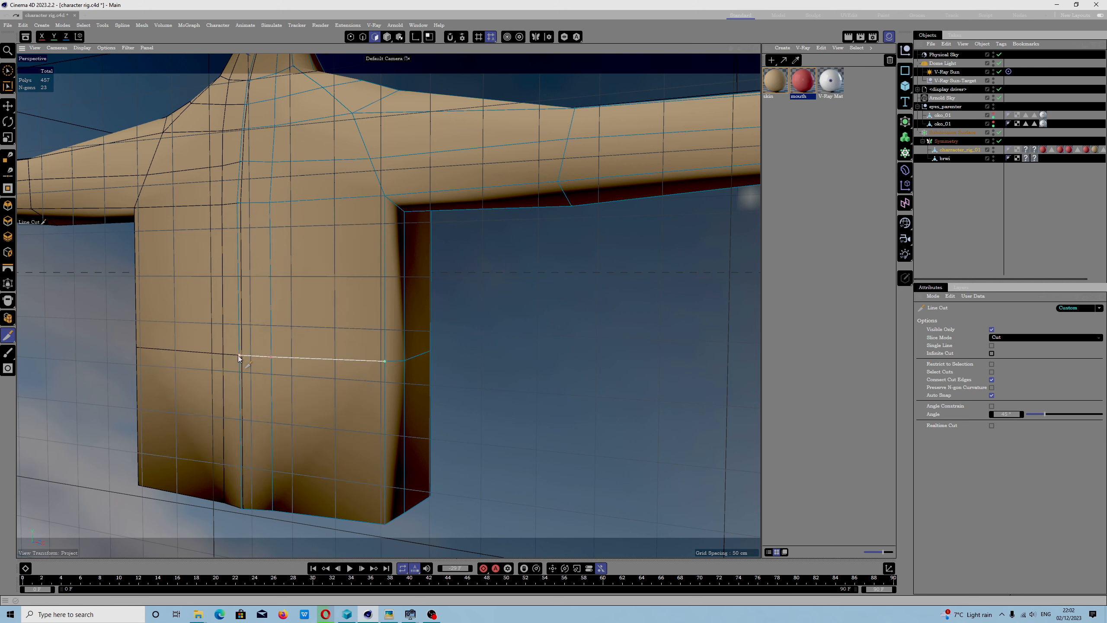
pyautogui.press('r')
# - Switch to Points mode and select the upper shoulder point on the side of the body
pyautogui.click(360, 386)
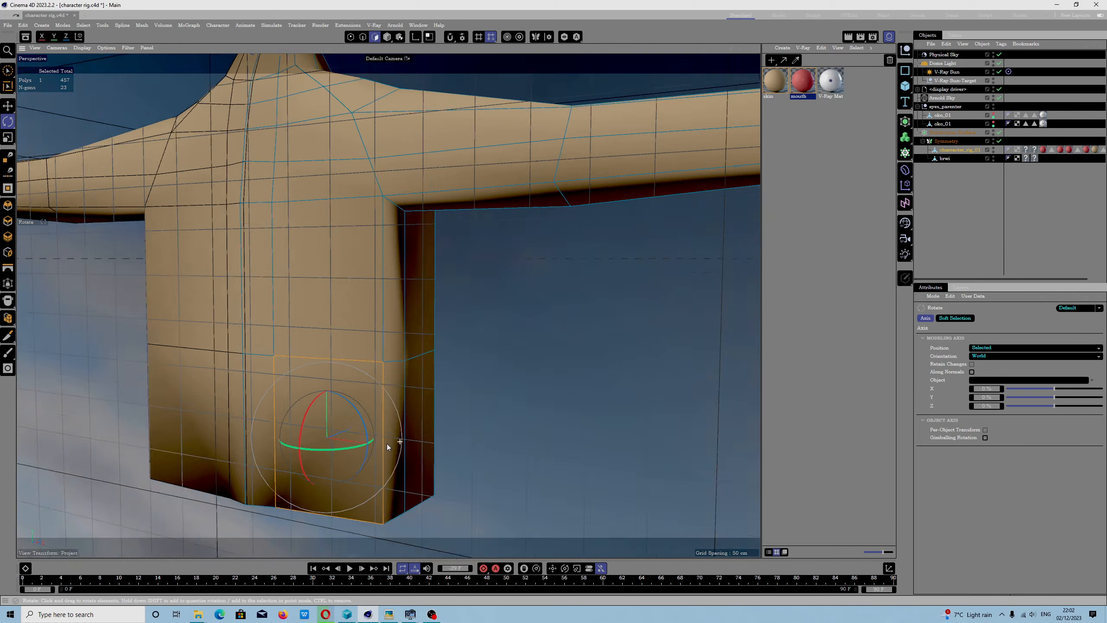
pyautogui.scroll(-15, 386, 443)
pyautogui.keyDown('alt'); pyautogui.moveTo(369, 294); pyautogui.dragTo(508, 334); pyautogui.keyUp('alt')
pyautogui.scroll(8, 416, 326)
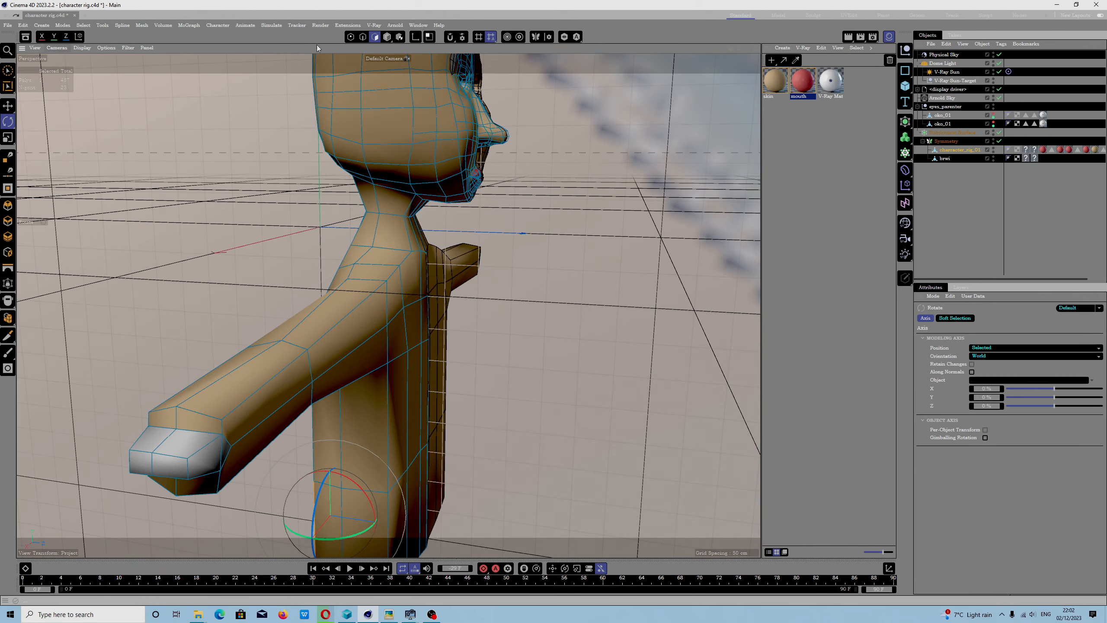
pyautogui.click(350, 37)
pyautogui.keyDown('alt'); pyautogui.moveTo(499, 366); pyautogui.dragTo(476, 318); pyautogui.keyUp('alt')
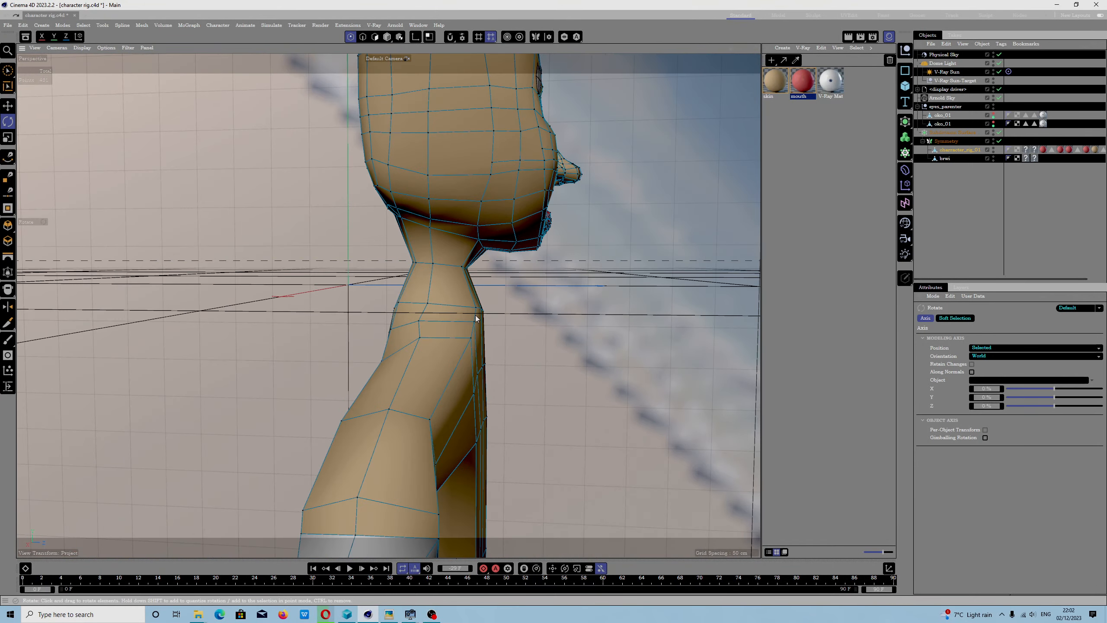
pyautogui.keyDown('alt'); pyautogui.moveTo(493, 383); pyautogui.dragTo(450, 372); pyautogui.keyUp('alt')
pyautogui.click(401, 361)
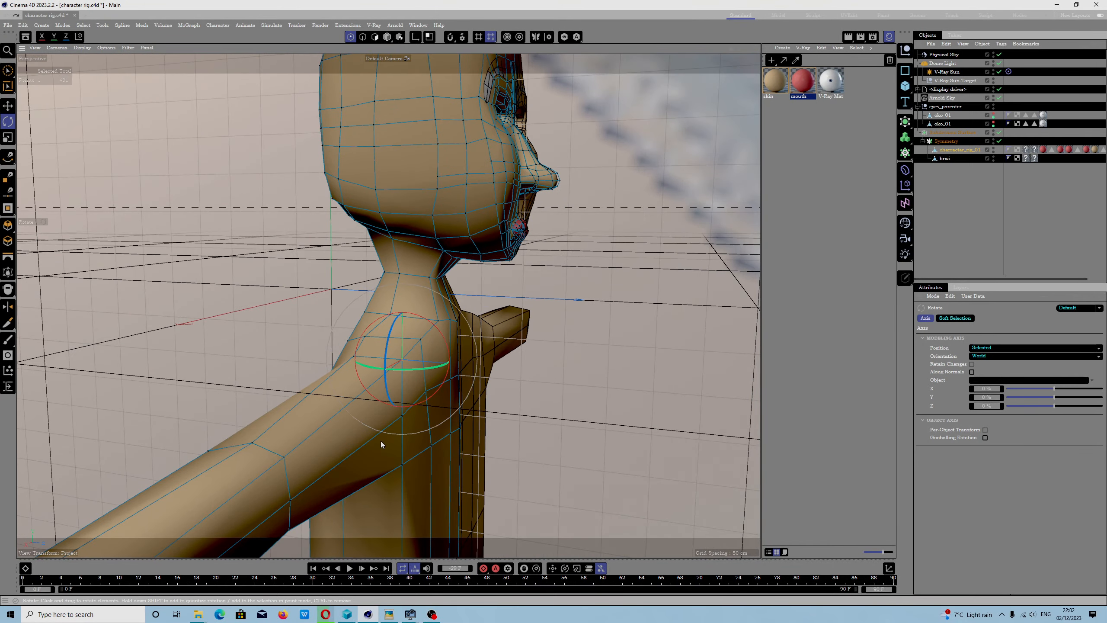
pyautogui.keyDown('alt'); pyautogui.moveTo(380, 441); pyautogui.dragTo(499, 364); pyautogui.keyUp('alt')
# - Move the upper arm edge's points at the shoulder, elbow and wrist slightly toward the back with the Move tool
pyautogui.press('e')
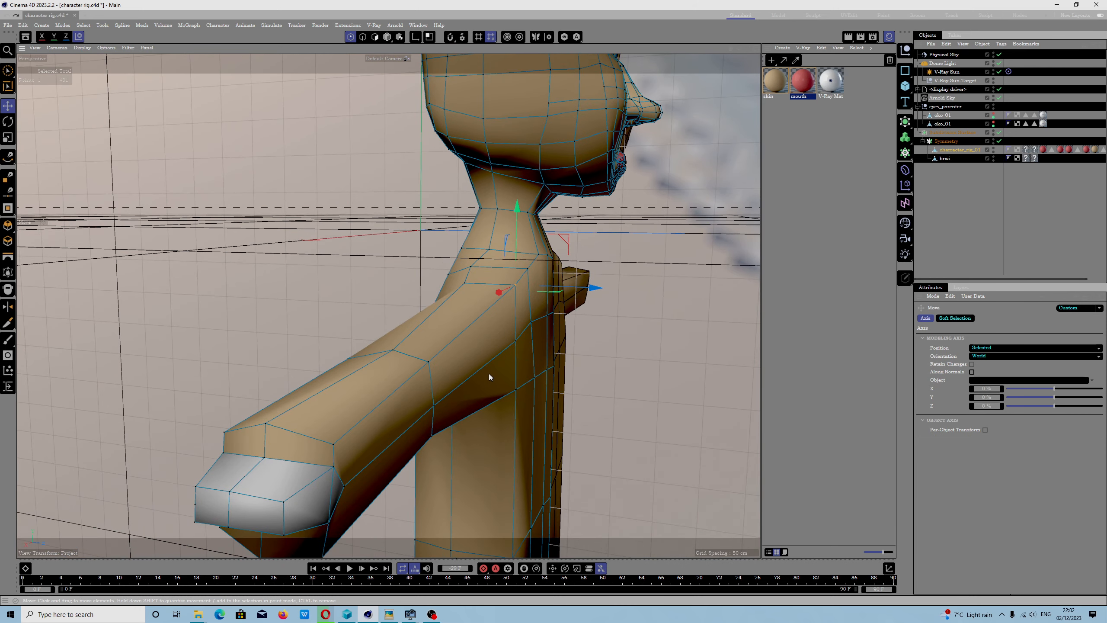
pyautogui.keyDown('shift'); pyautogui.click(429, 362); pyautogui.keyUp('shift')
pyautogui.moveTo(511, 320); pyautogui.dragTo(467, 285)
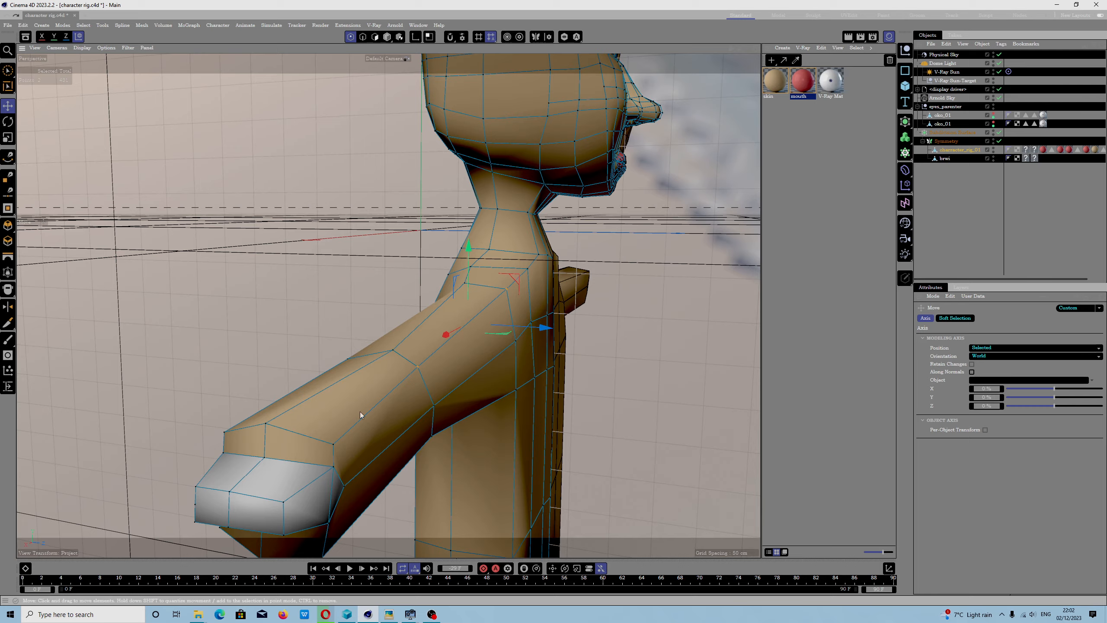
pyautogui.click(332, 446)
pyautogui.moveTo(403, 454); pyautogui.dragTo(393, 454)
pyautogui.keyDown('alt'); pyautogui.moveTo(545, 429); pyautogui.dragTo(439, 403); pyautogui.keyUp('alt')
pyautogui.scroll(-2, 438, 402)
pyautogui.click(438, 403)
pyautogui.keyDown('alt'); pyautogui.moveTo(438, 403); pyautogui.dragTo(304, 323, button='middle'); pyautogui.keyUp('alt')
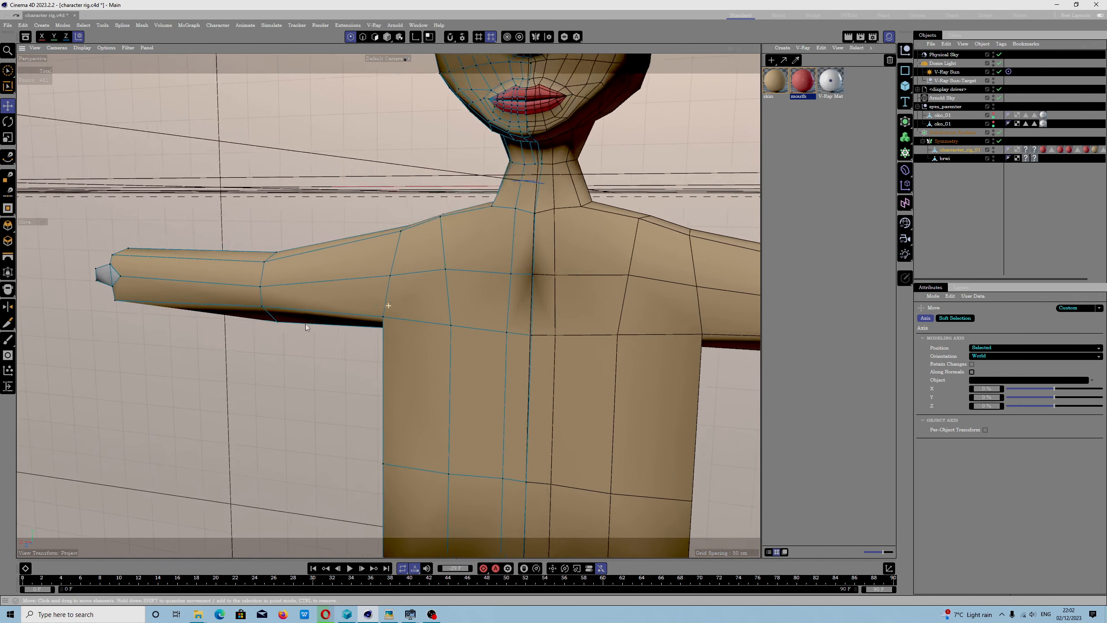
# - Select points on the torso's side edge below the armpit and shift them along the X axis
pyautogui.scroll(-2, 338, 353)
pyautogui.scroll(-3, 339, 357)
pyautogui.keyDown('alt'); pyautogui.moveTo(350, 357); pyautogui.dragTo(409, 339); pyautogui.keyUp('alt')
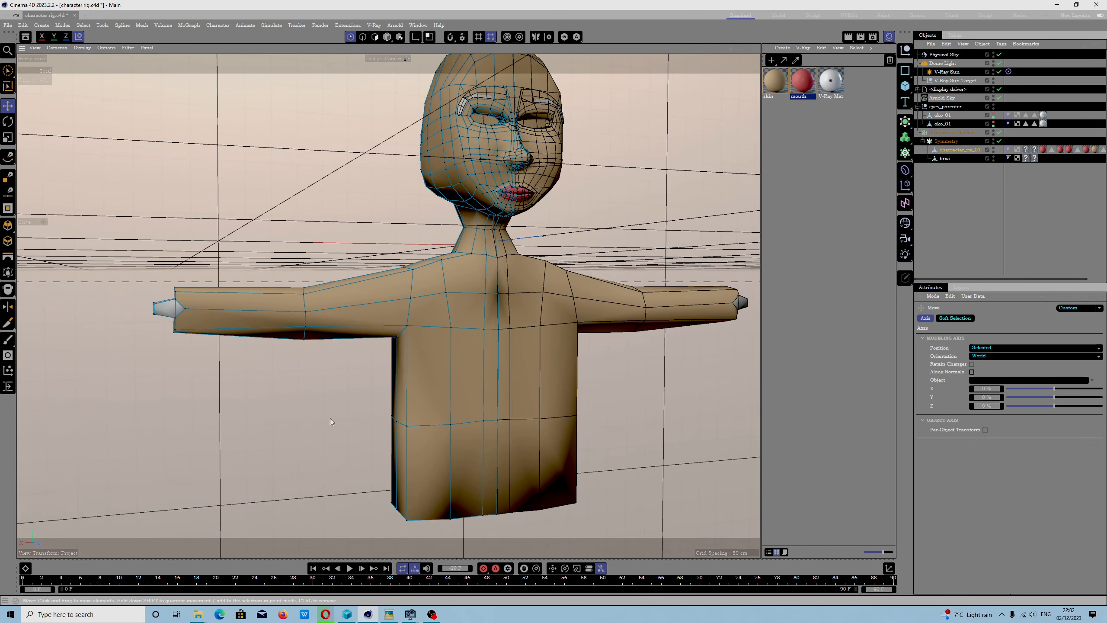
pyautogui.keyDown('alt'); pyautogui.moveTo(461, 400); pyautogui.dragTo(335, 445); pyautogui.keyUp('alt')
pyautogui.click(307, 441)
pyautogui.keyDown('alt'); pyautogui.moveTo(356, 485); pyautogui.dragTo(540, 381); pyautogui.keyUp('alt')
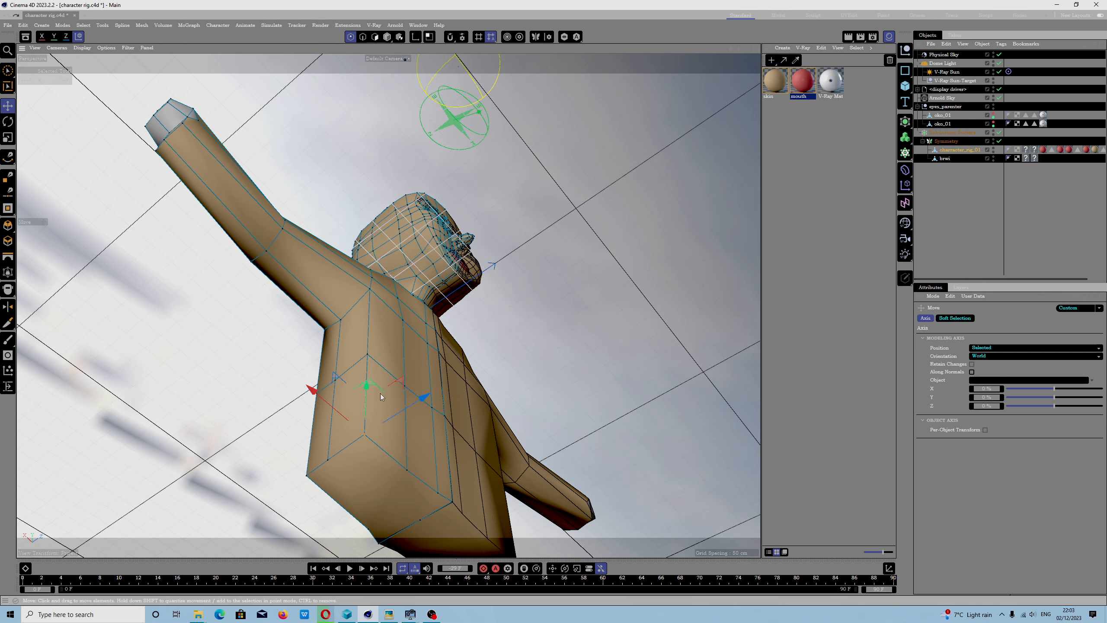
pyautogui.click(375, 294)
pyautogui.moveTo(317, 350); pyautogui.dragTo(348, 370)
pyautogui.keyDown('alt'); pyautogui.moveTo(632, 288); pyautogui.dragTo(545, 368); pyautogui.keyUp('alt')
pyautogui.scroll(2, 453, 353)
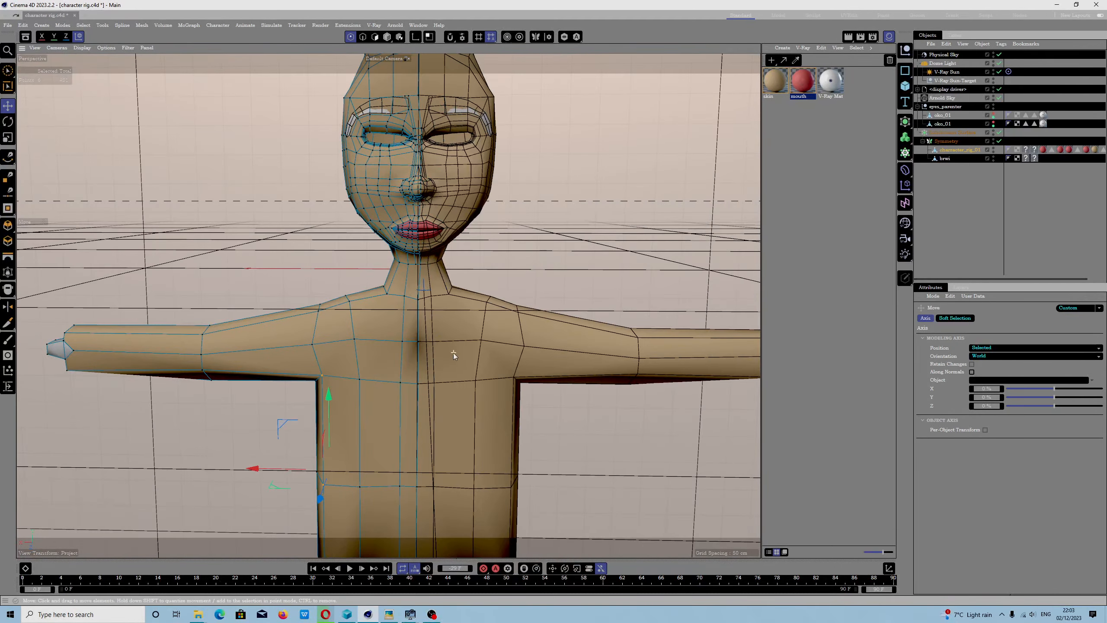
pyautogui.scroll(-2, 453, 354)
pyautogui.keyDown('alt'); pyautogui.moveTo(412, 351); pyautogui.dragTo(383, 332); pyautogui.keyUp('alt')
# - Save the project and save it again as character_rig_01 (2023).c4d, replacing the existing file
pyautogui.click(7, 24)
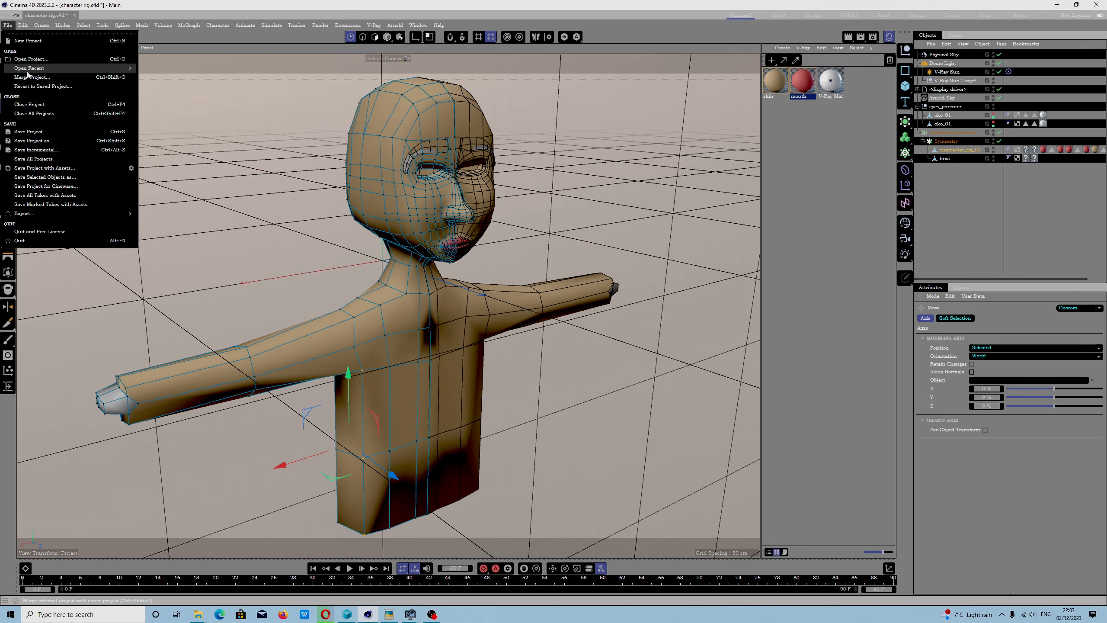
pyautogui.click(38, 132)
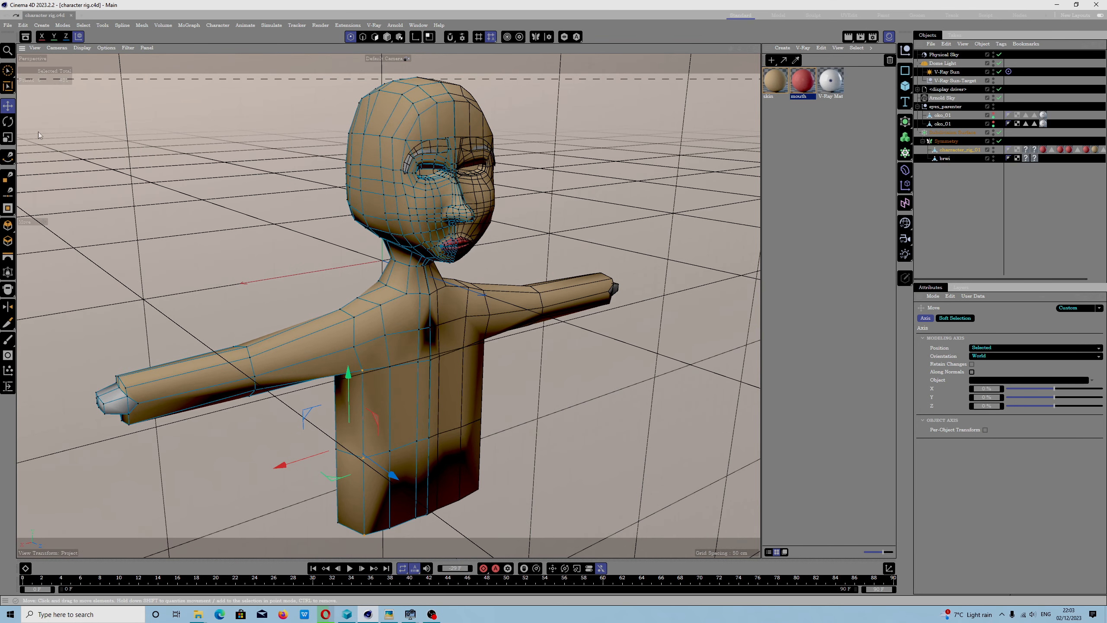
pyautogui.click(8, 25)
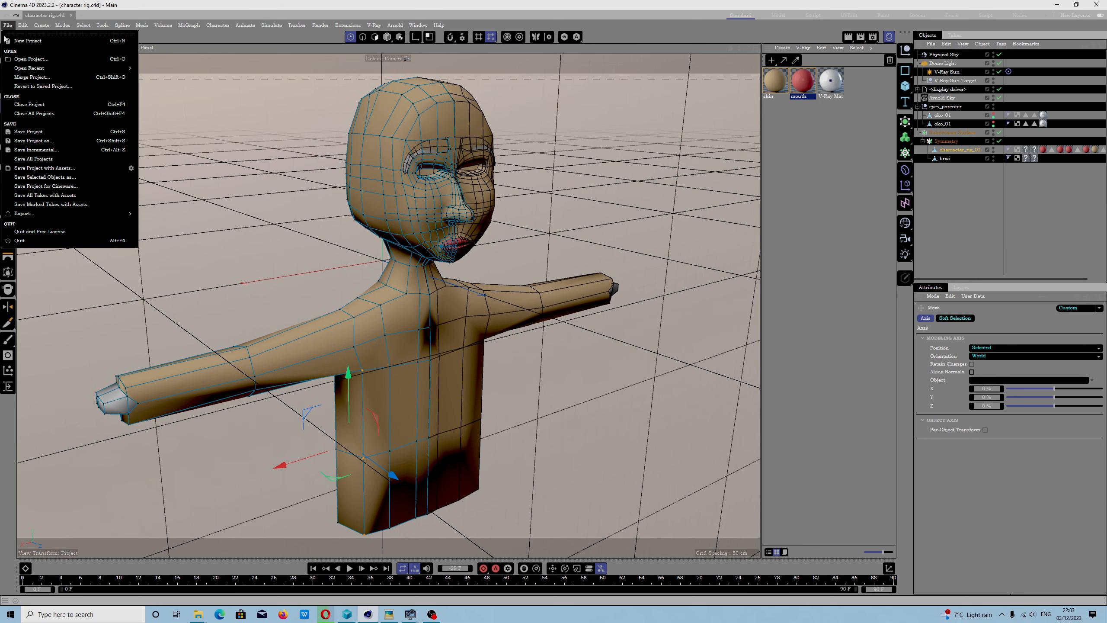
pyautogui.click(40, 140)
pyautogui.click(139, 101)
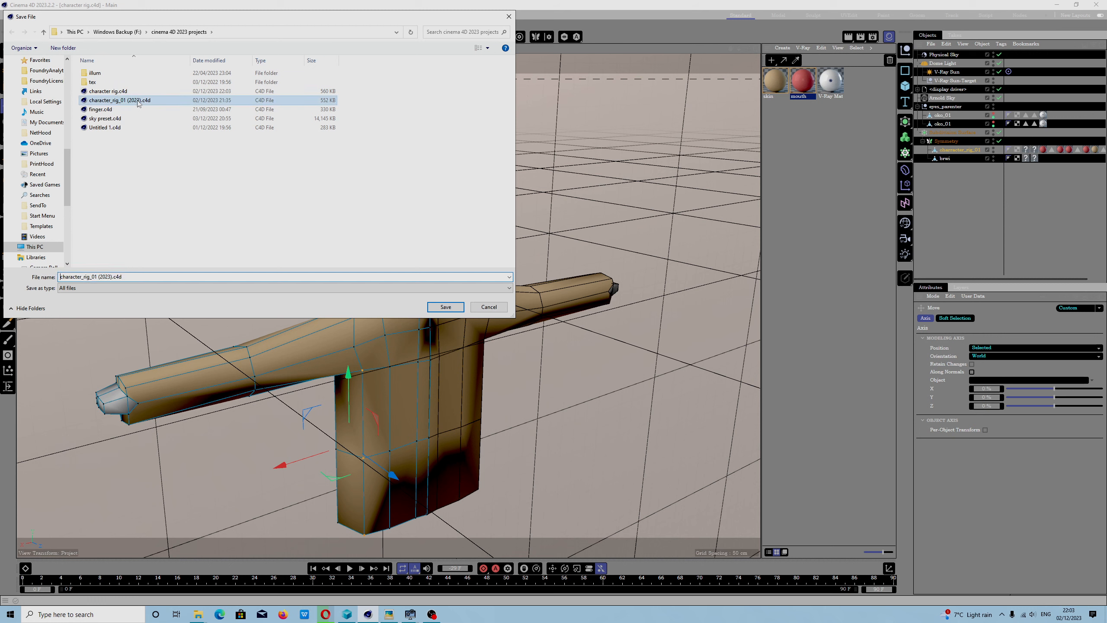
pyautogui.click(446, 307)
pyautogui.click(574, 310)
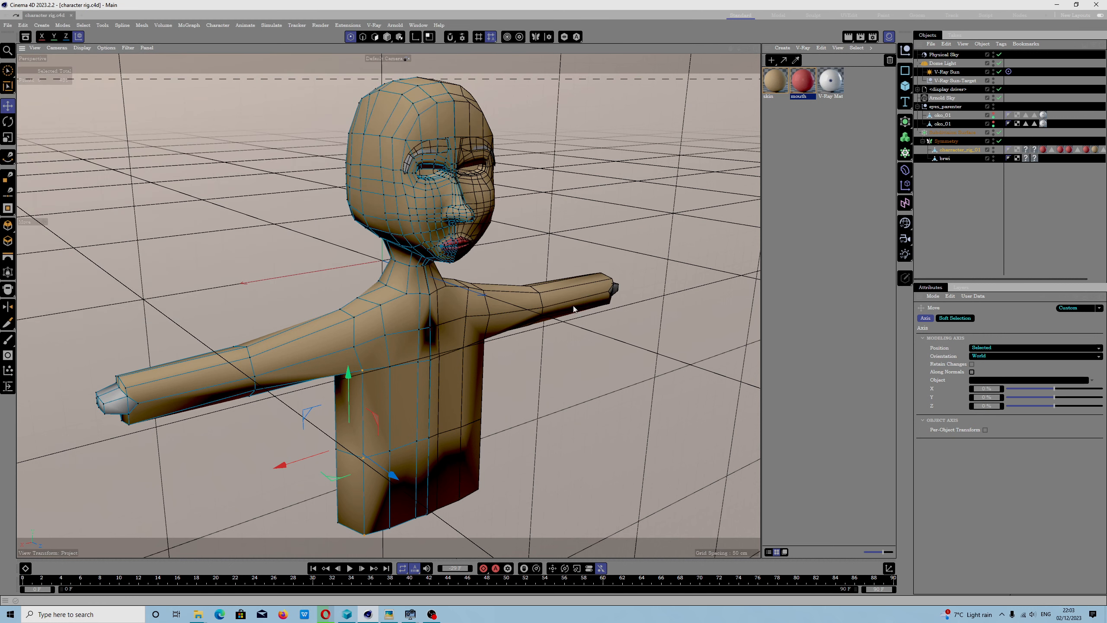
# - Open the Command Manager and move its window toward the middle of the workspace
pyautogui.click(418, 25)
pyautogui.moveTo(435, 43)
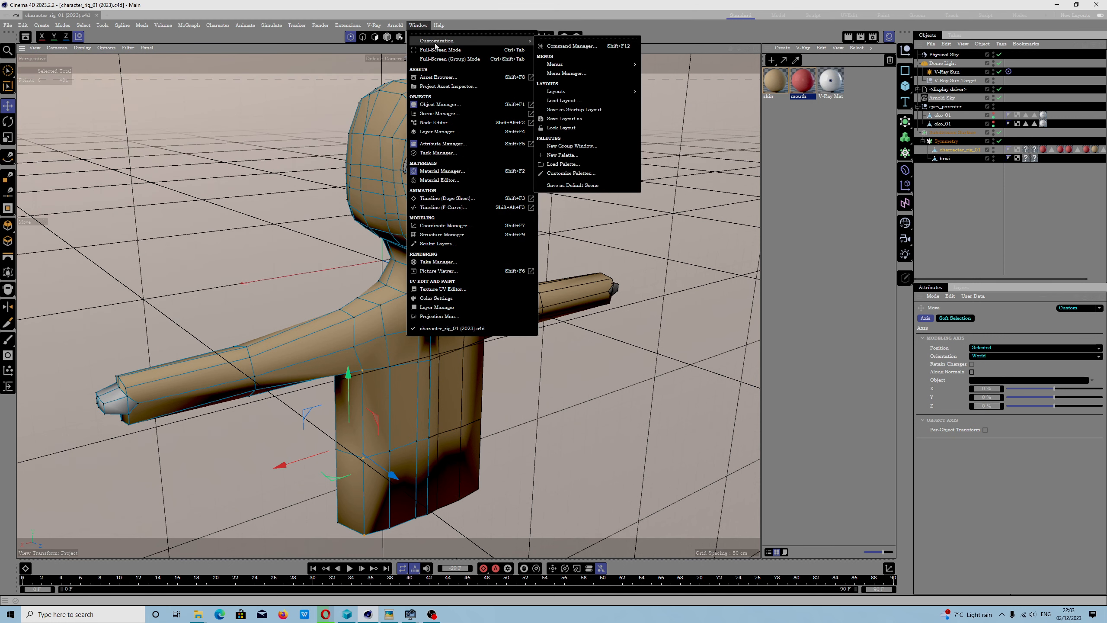
pyautogui.click(554, 47)
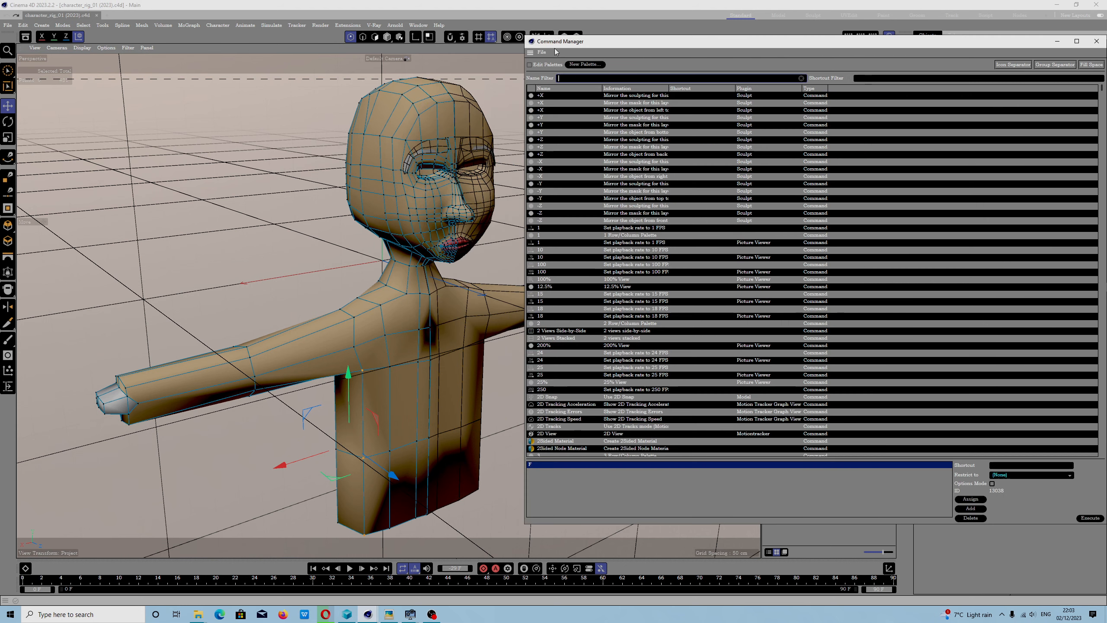
pyautogui.moveTo(719, 45); pyautogui.dragTo(421, 40)
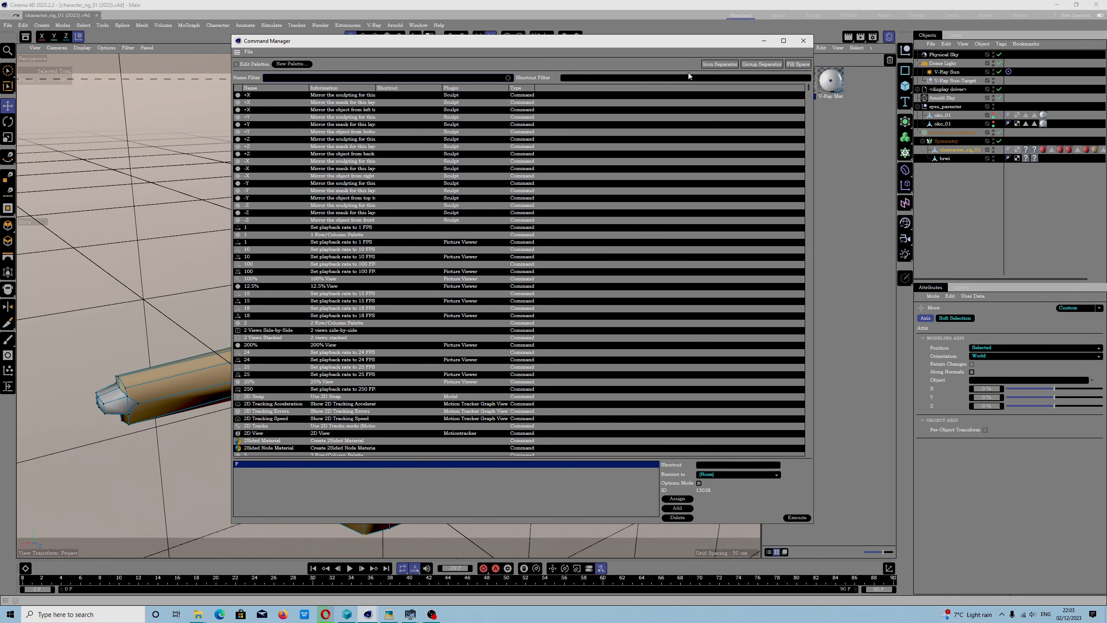